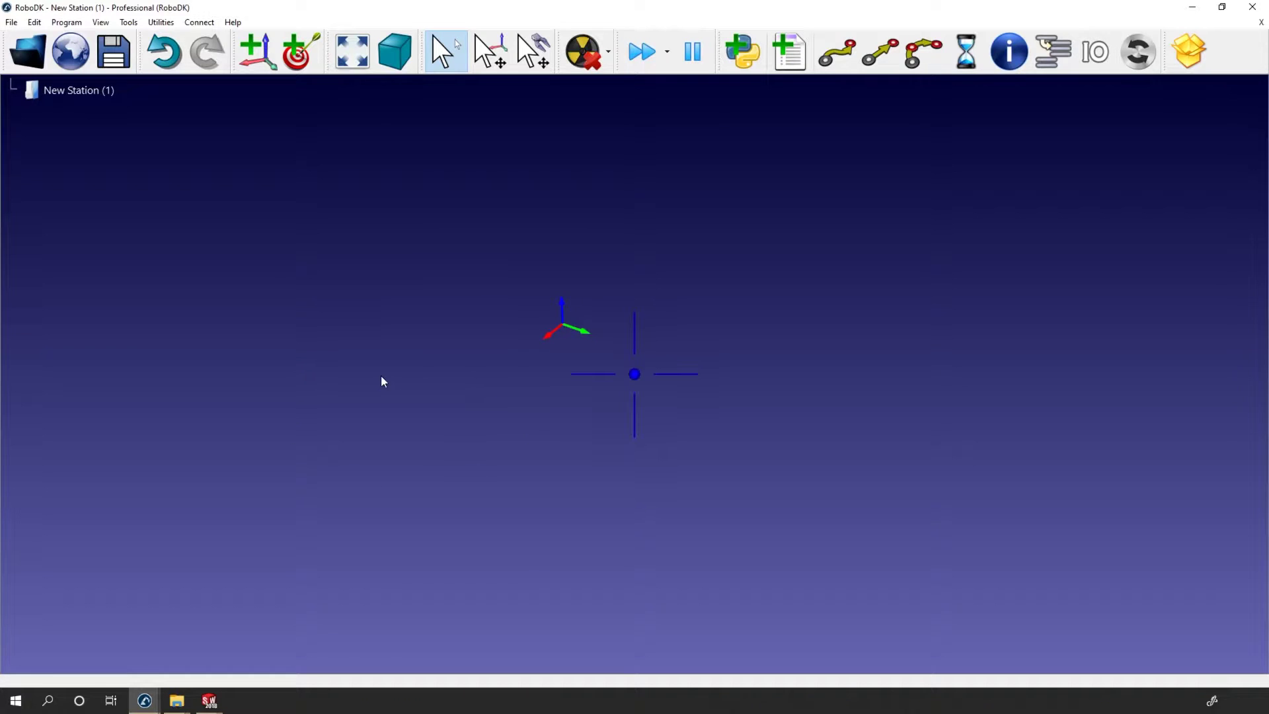
Add a reference frame to the new station
{"action": "right_click_drag", "start_coordinate": [381, 375], "coordinate": [416, 369]}
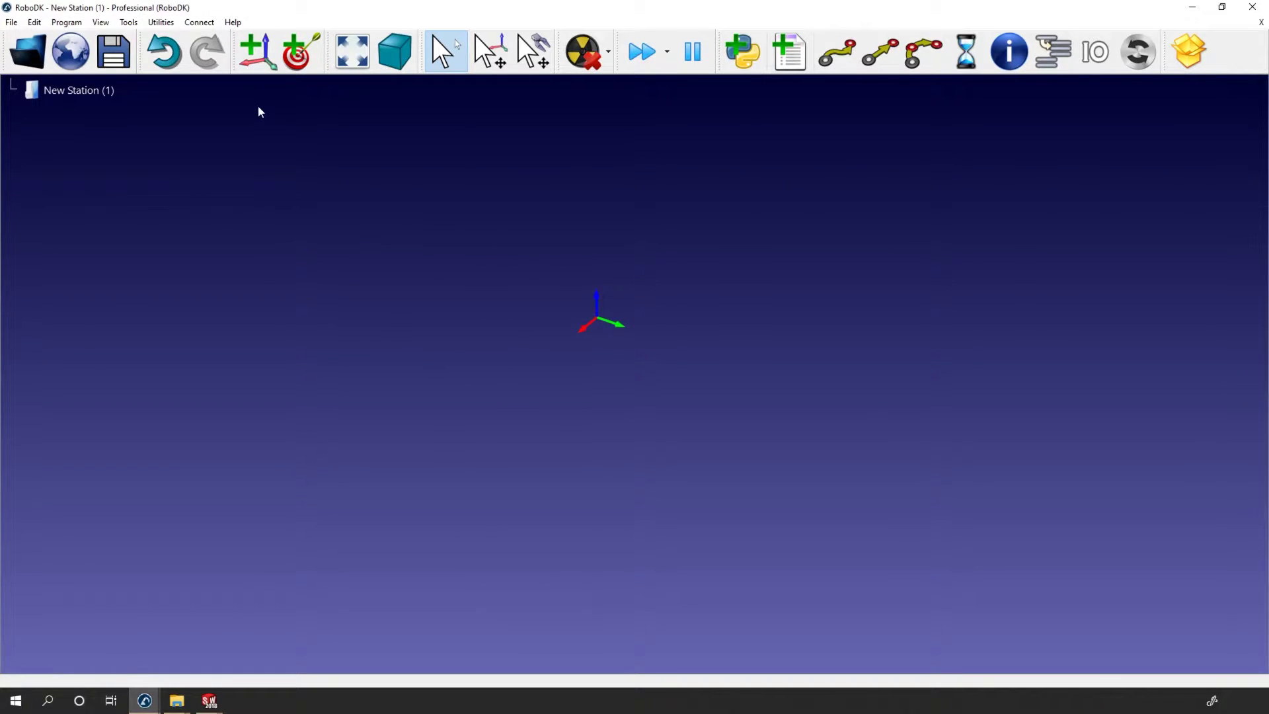
{"action": "left_click", "coordinate": [259, 58]}
{"action": "scroll", "coordinate": [522, 435], "scroll_direction": "down", "scroll_amount": 1}
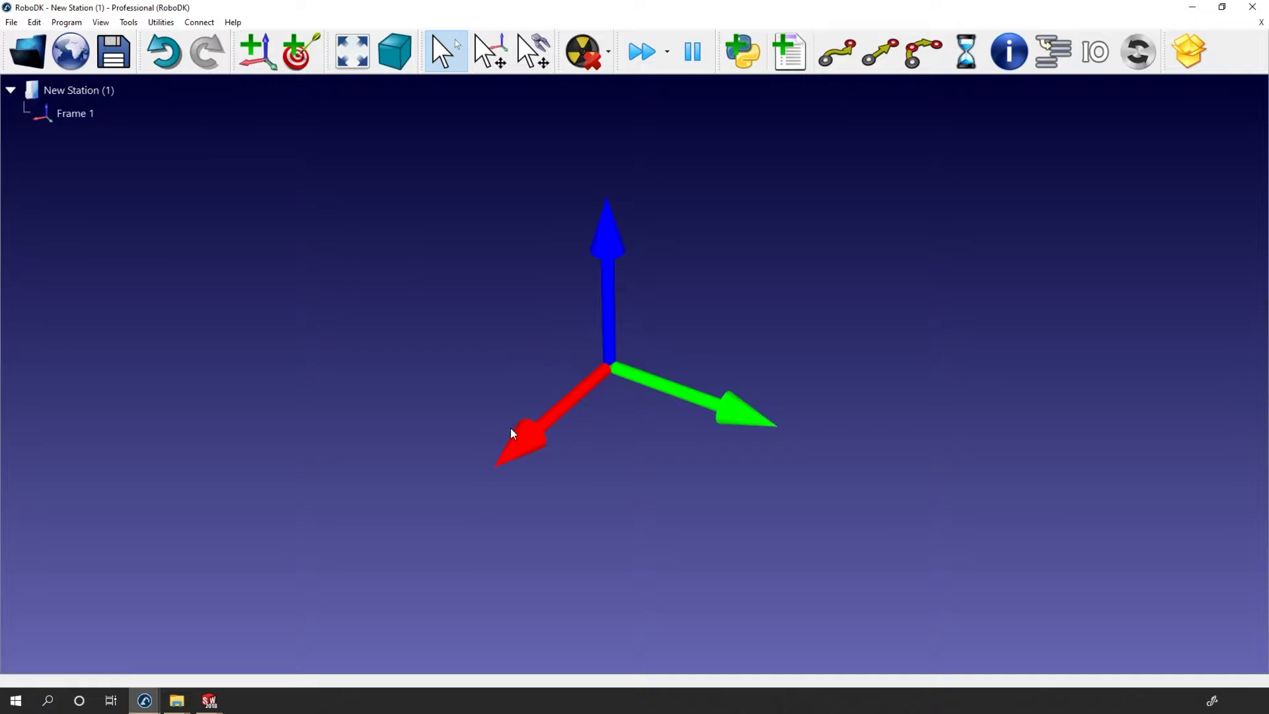
{"action": "scroll", "coordinate": [489, 396], "scroll_direction": "down", "scroll_amount": 2}
{"action": "middle_click_drag", "start_coordinate": [500, 453], "coordinate": [453, 408]}
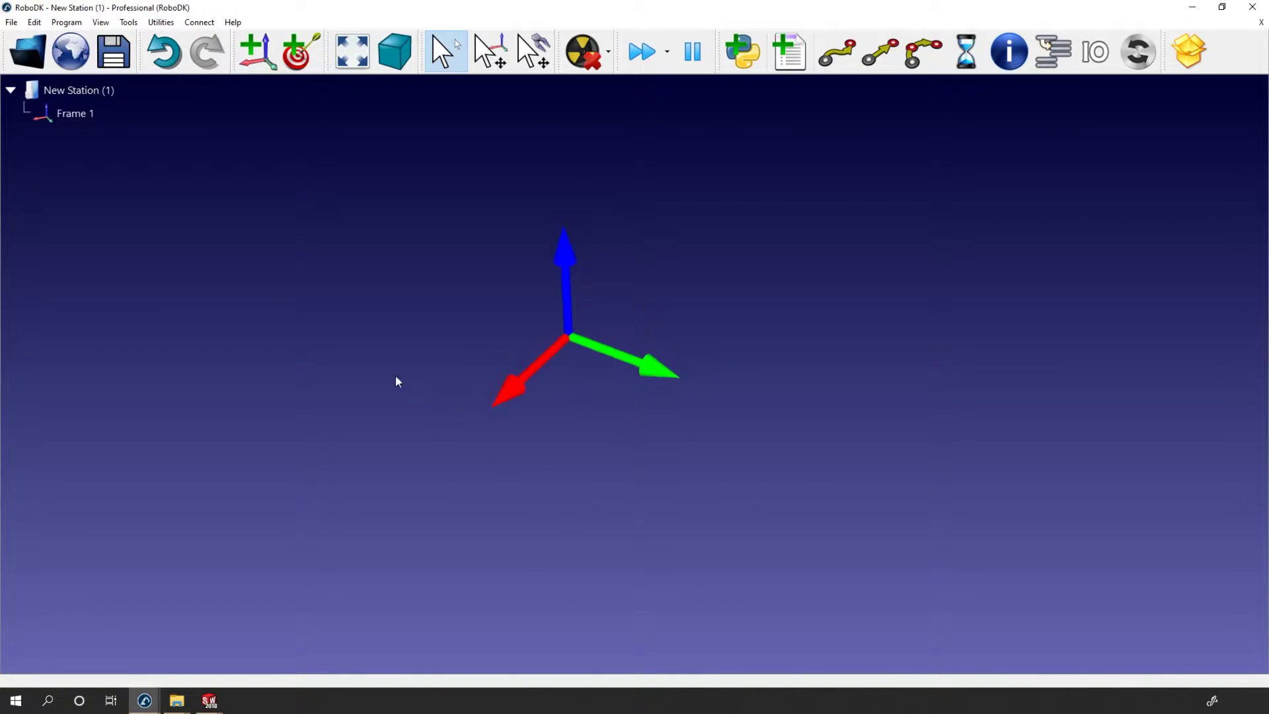
{"action": "left_click_drag", "start_coordinate": [417, 423], "coordinate": [451, 426]}
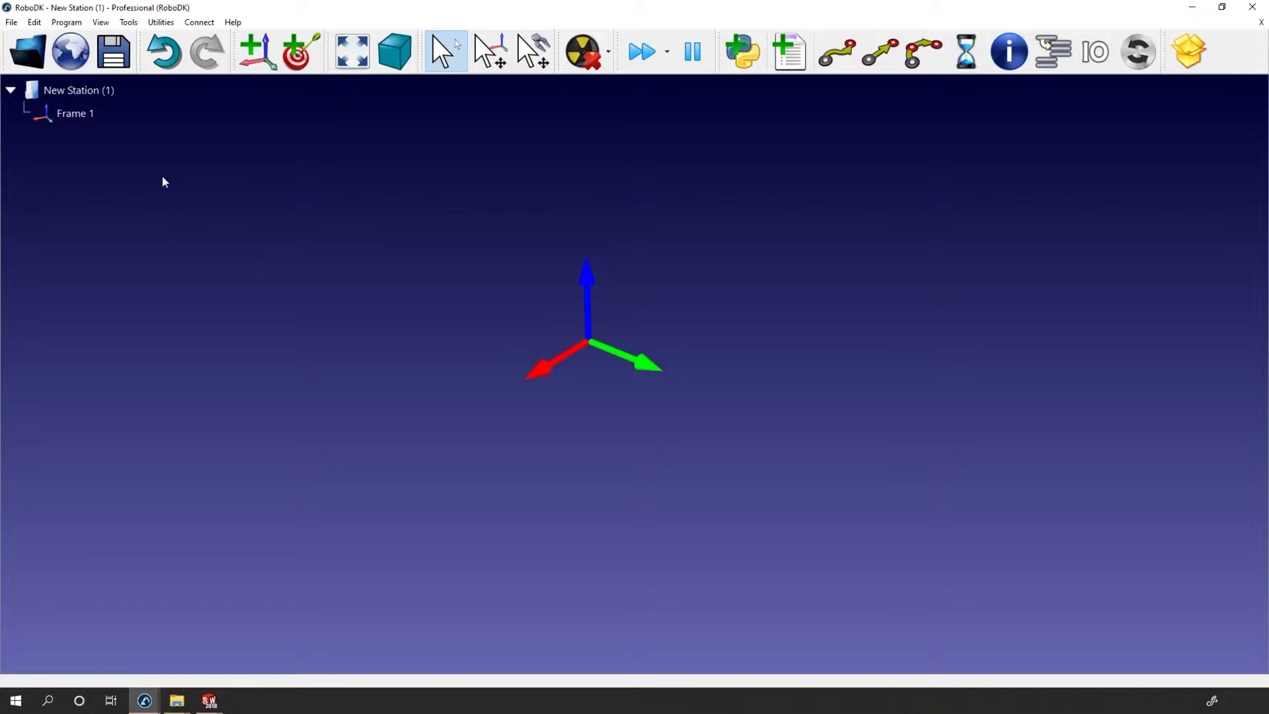
Open the details of Frame 1 and open its name for editing
{"action": "double_click", "coordinate": [63, 116]}
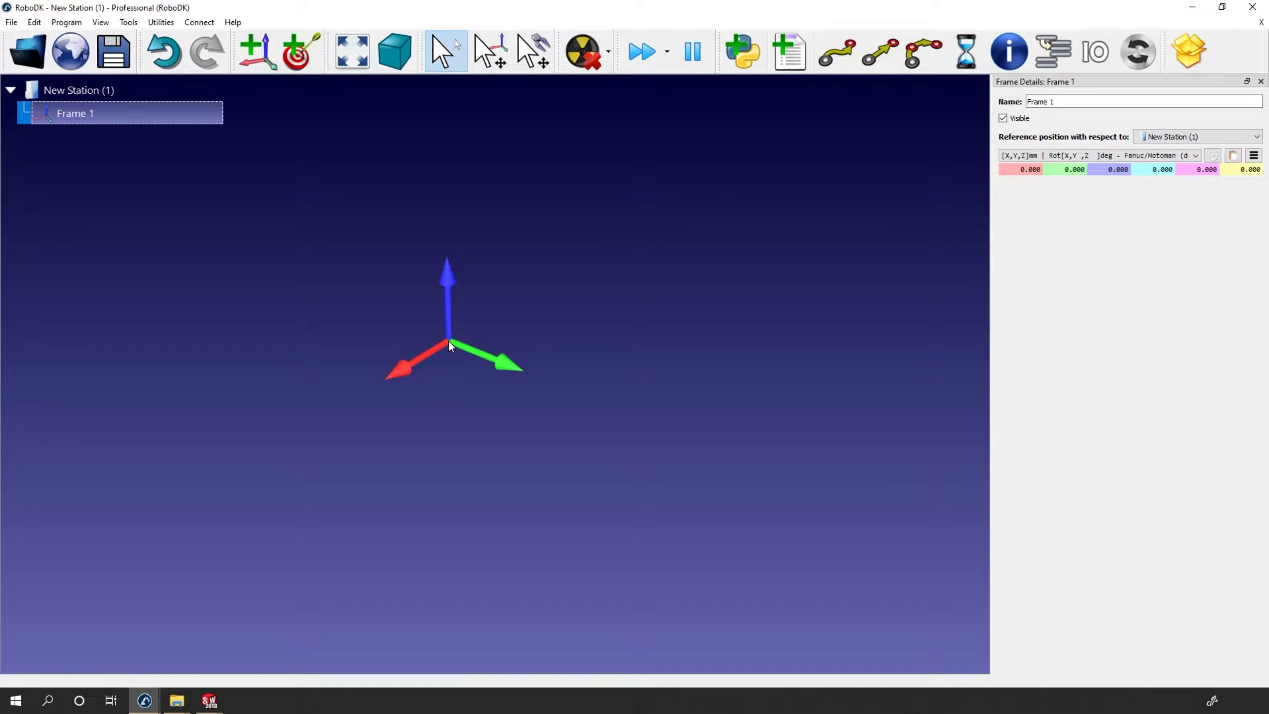
{"action": "left_click", "coordinate": [766, 337]}
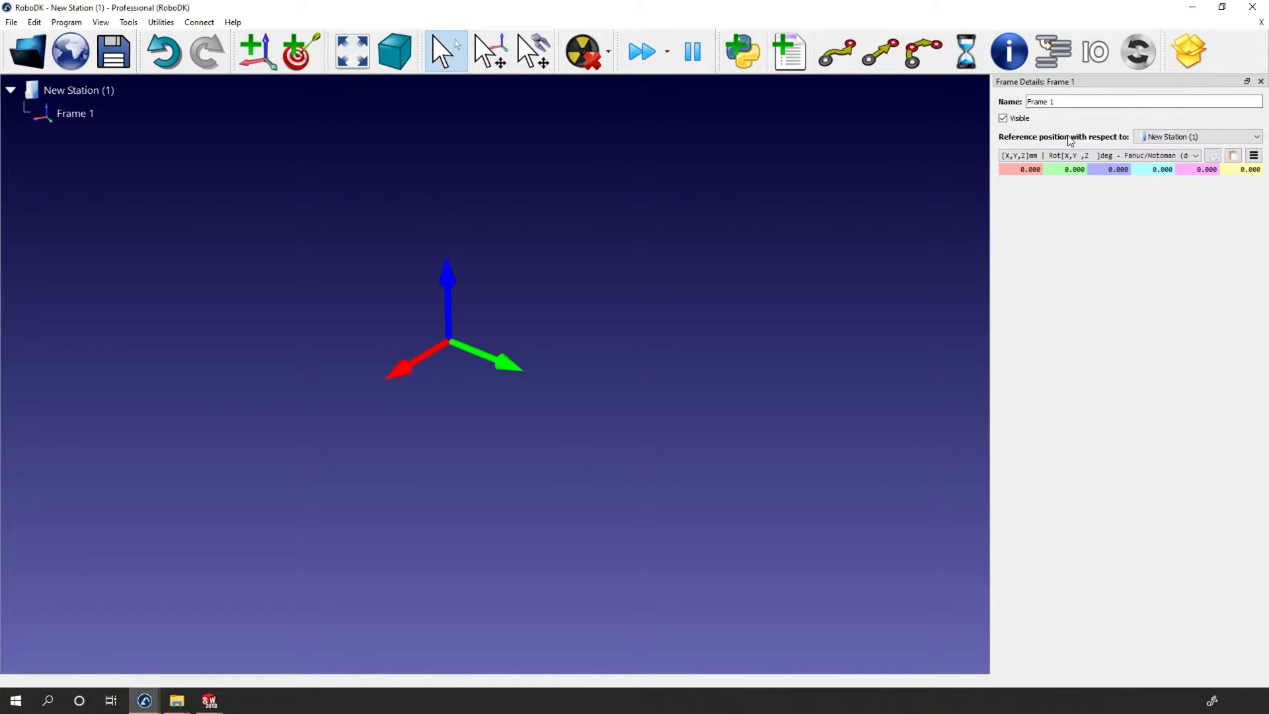
{"action": "left_click", "coordinate": [1056, 102]}
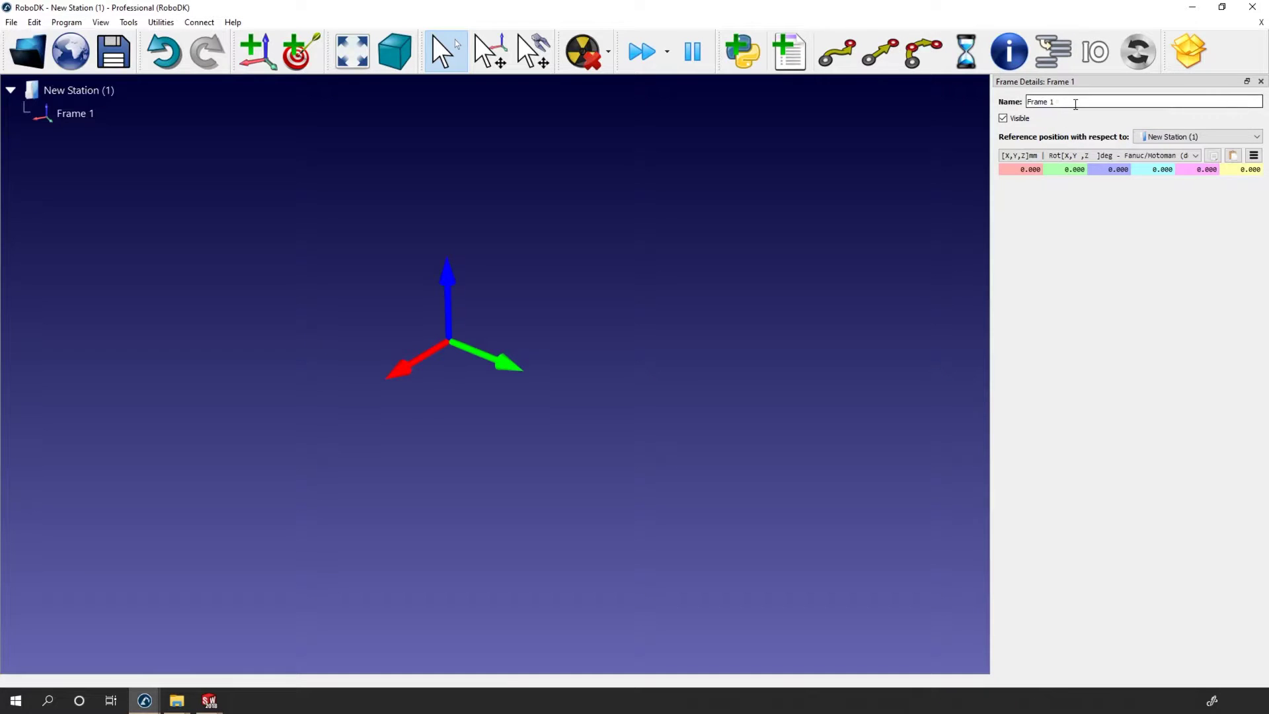
{"action": "key", "text": "ctrl+a"}
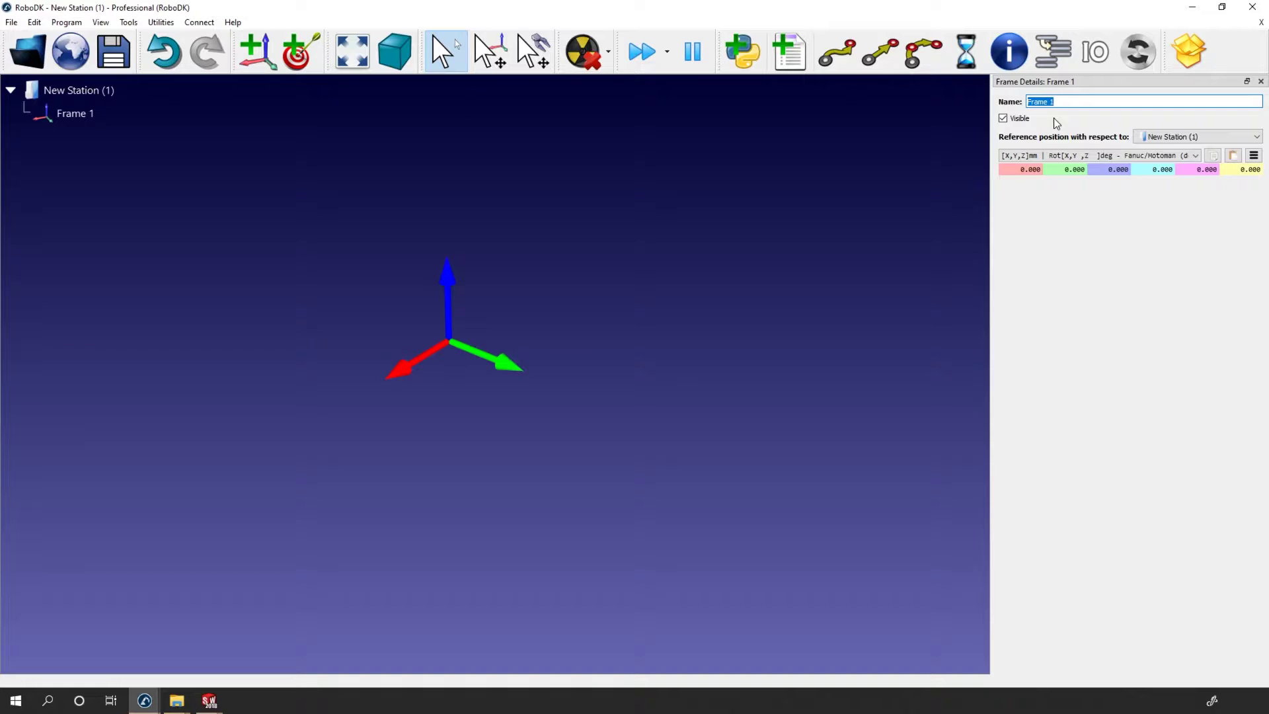
{"action": "key", "text": "End"}
Hide and show Frame 1 a few times using its visibility setting, ending with it visible
{"action": "left_click", "coordinate": [1004, 119]}
{"action": "left_click", "coordinate": [1003, 118]}
{"action": "left_click", "coordinate": [1003, 118]}
{"action": "left_click", "coordinate": [1003, 118]}
{"action": "left_click", "coordinate": [1004, 118]}
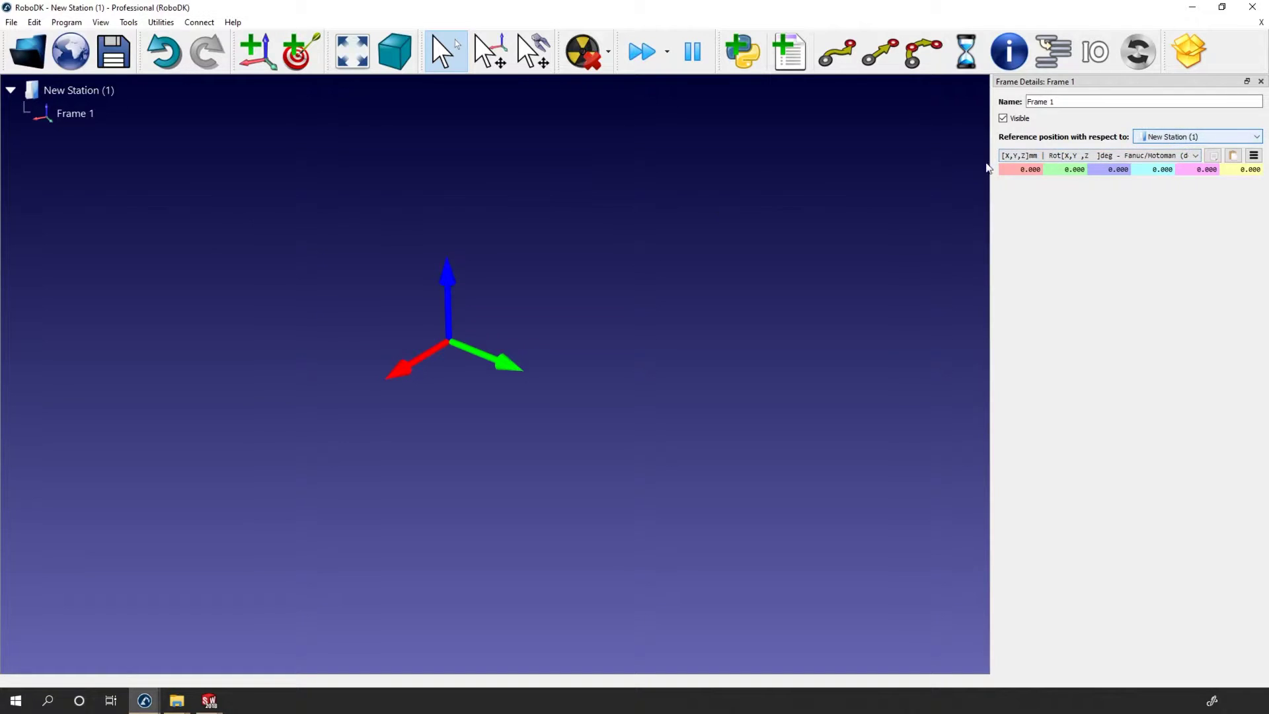
Look at the references that Frame 1 can be positioned with respect to
{"action": "left_click", "coordinate": [99, 113]}
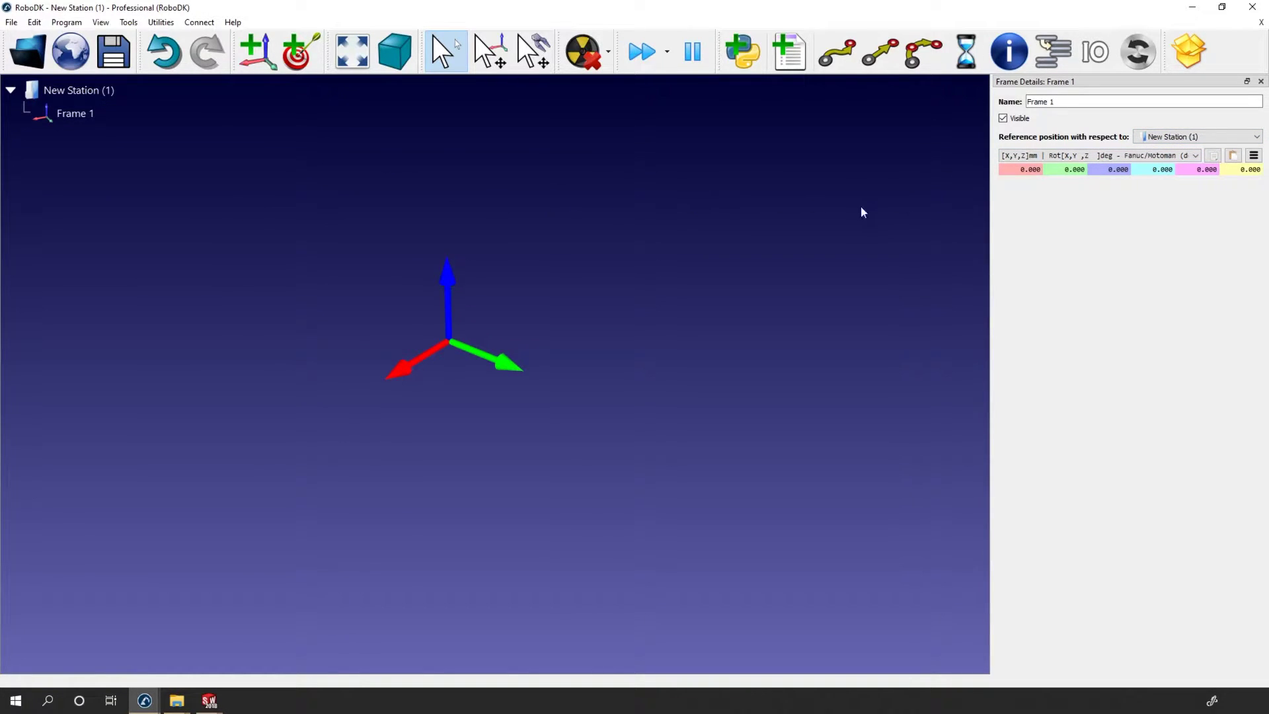
{"action": "left_click", "coordinate": [1176, 138]}
{"action": "left_click", "coordinate": [1175, 138]}
Set the X position of Frame 1 to 200 mm and reduce the displayed size of the reference frames
{"action": "left_click_drag", "start_coordinate": [574, 330], "coordinate": [618, 326]}
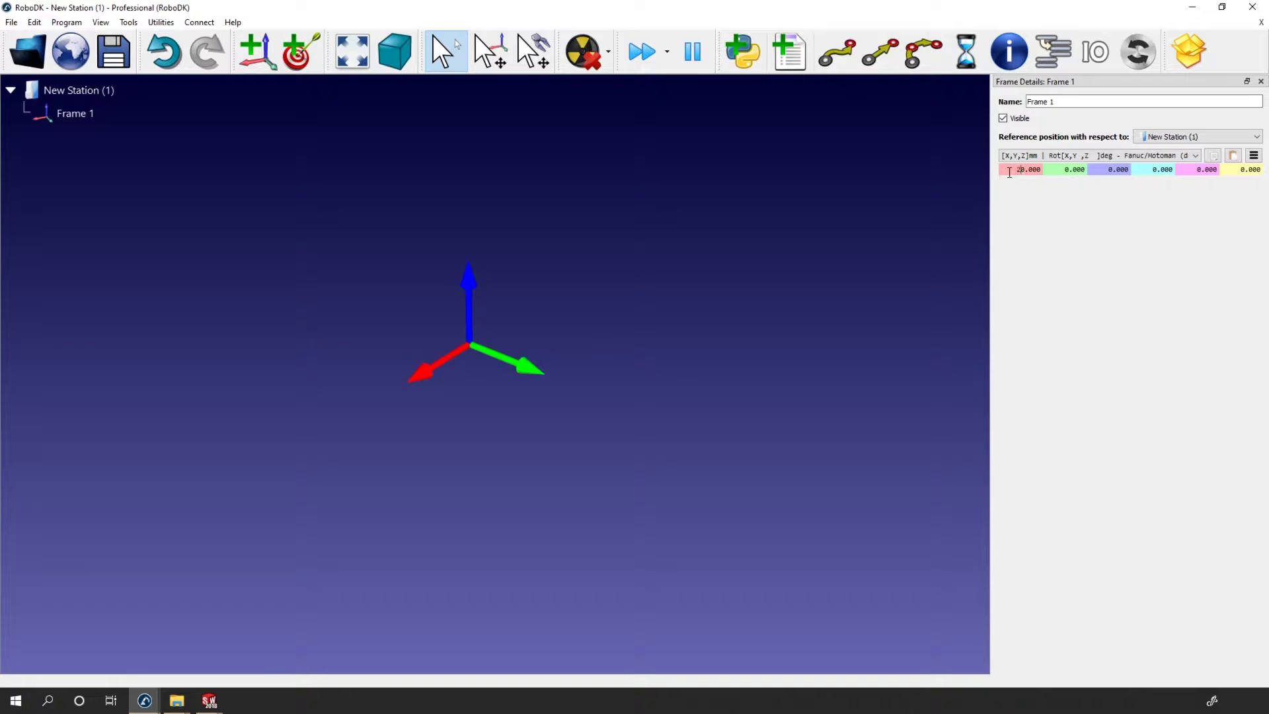
{"action": "key", "text": "Return"}
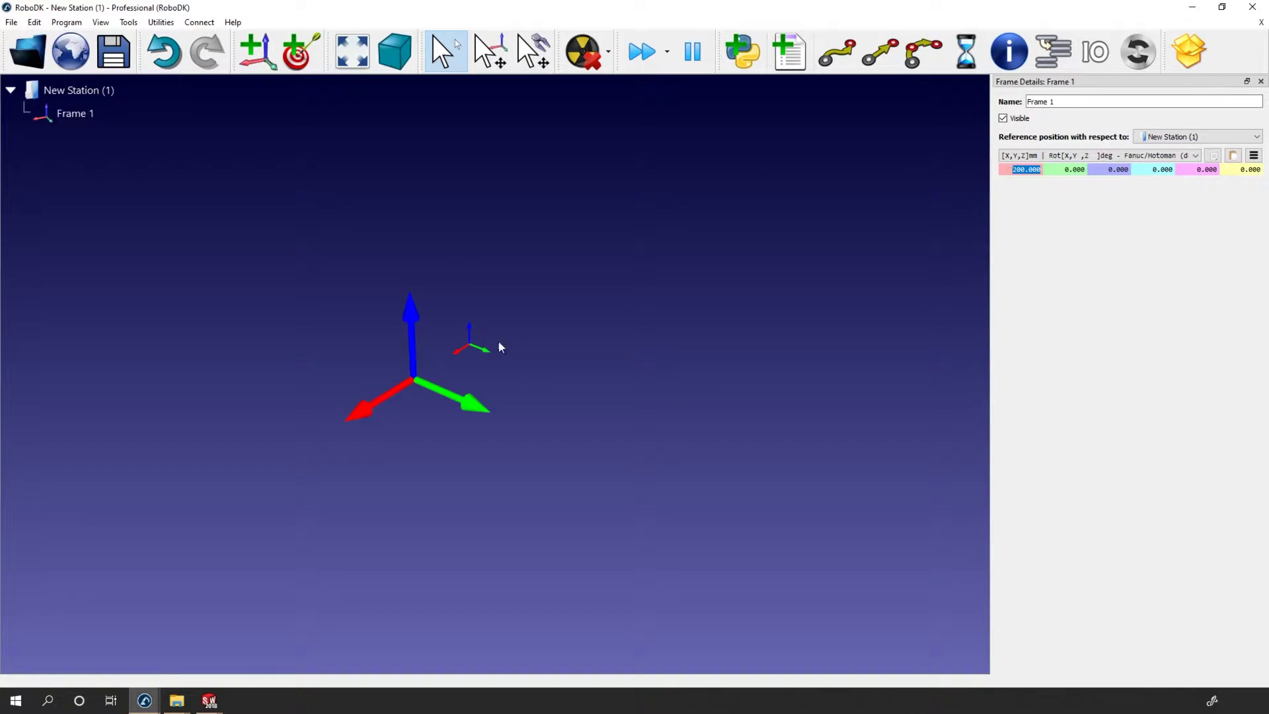
{"action": "type", "text": "-"}
{"action": "key", "text": "Escape"}
{"action": "key", "text": "minus"}
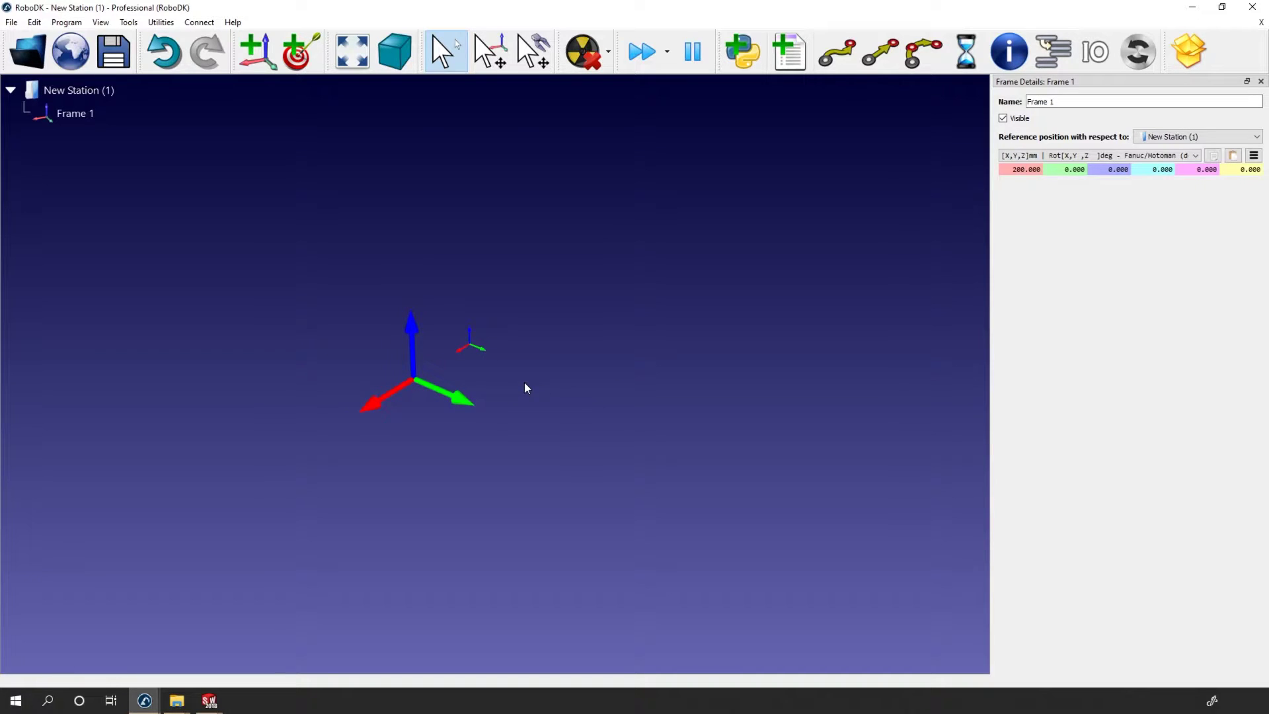
{"action": "left_click_drag", "start_coordinate": [525, 385], "coordinate": [549, 350]}
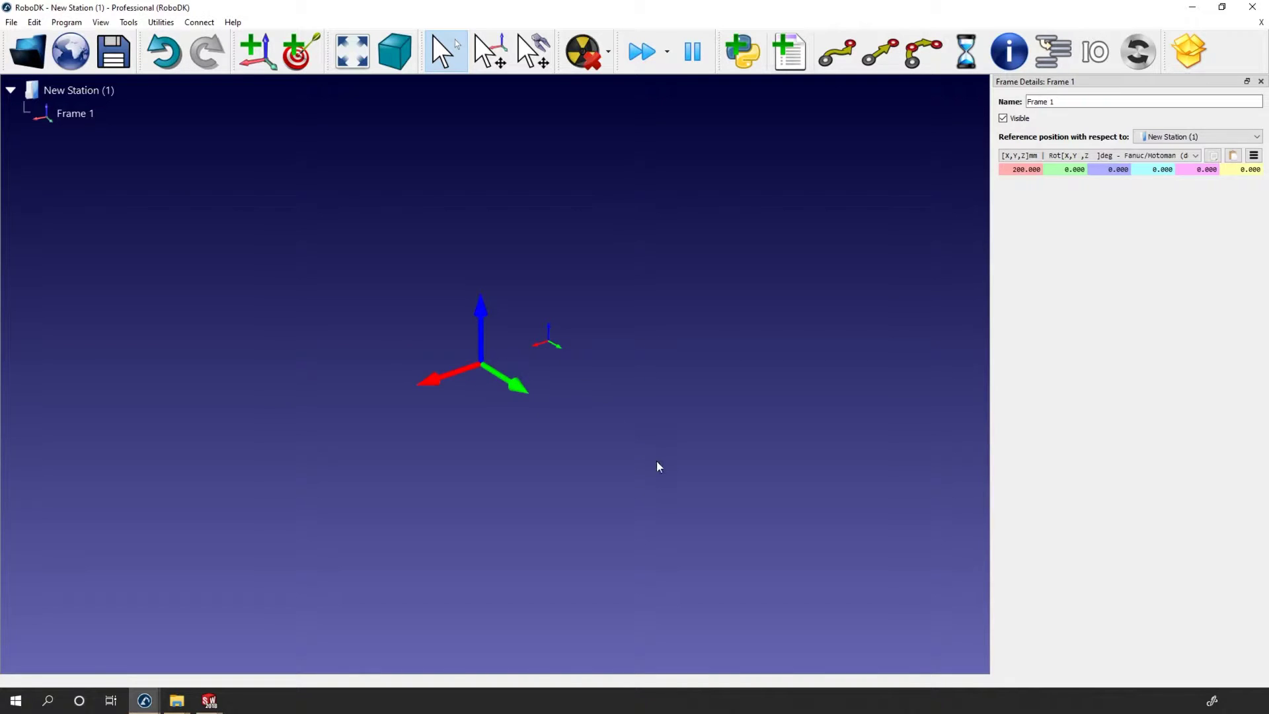
Reset the pose of Frame 1 to zero and set its Y position to 200 mm
{"action": "left_click", "coordinate": [1253, 155]}
{"action": "left_click", "coordinate": [1196, 238]}
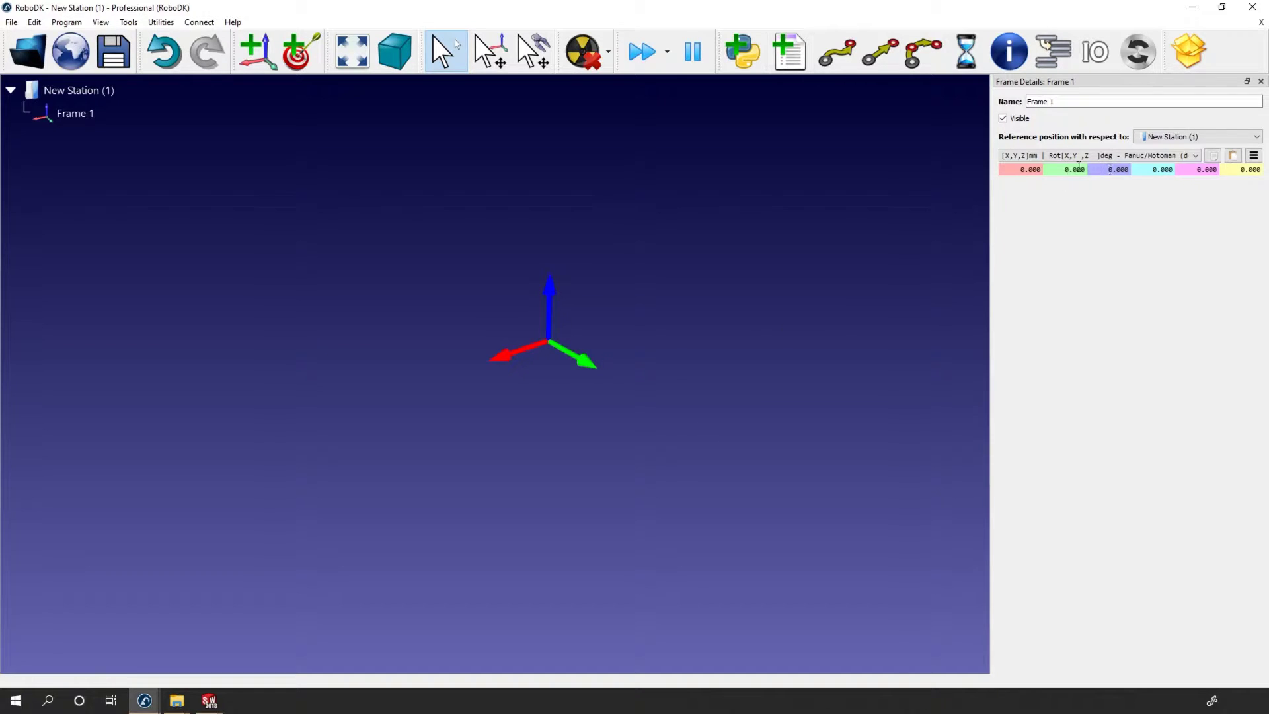
{"action": "key", "text": "Return"}
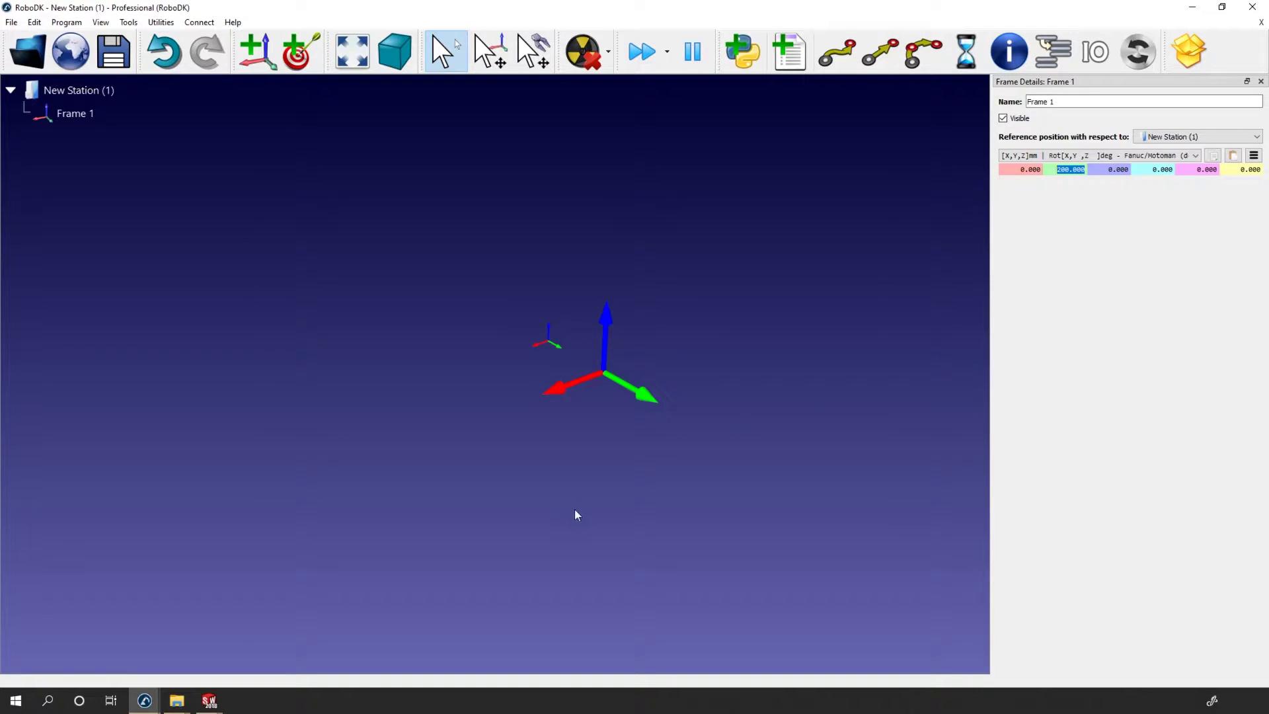
Move Frame 1 freehand to about X 177, Y -180 mm, tilted about 2.5° around X, and reset its pose to zero
{"action": "left_click_drag", "start_coordinate": [595, 388], "coordinate": [420, 291], "text": "alt"}
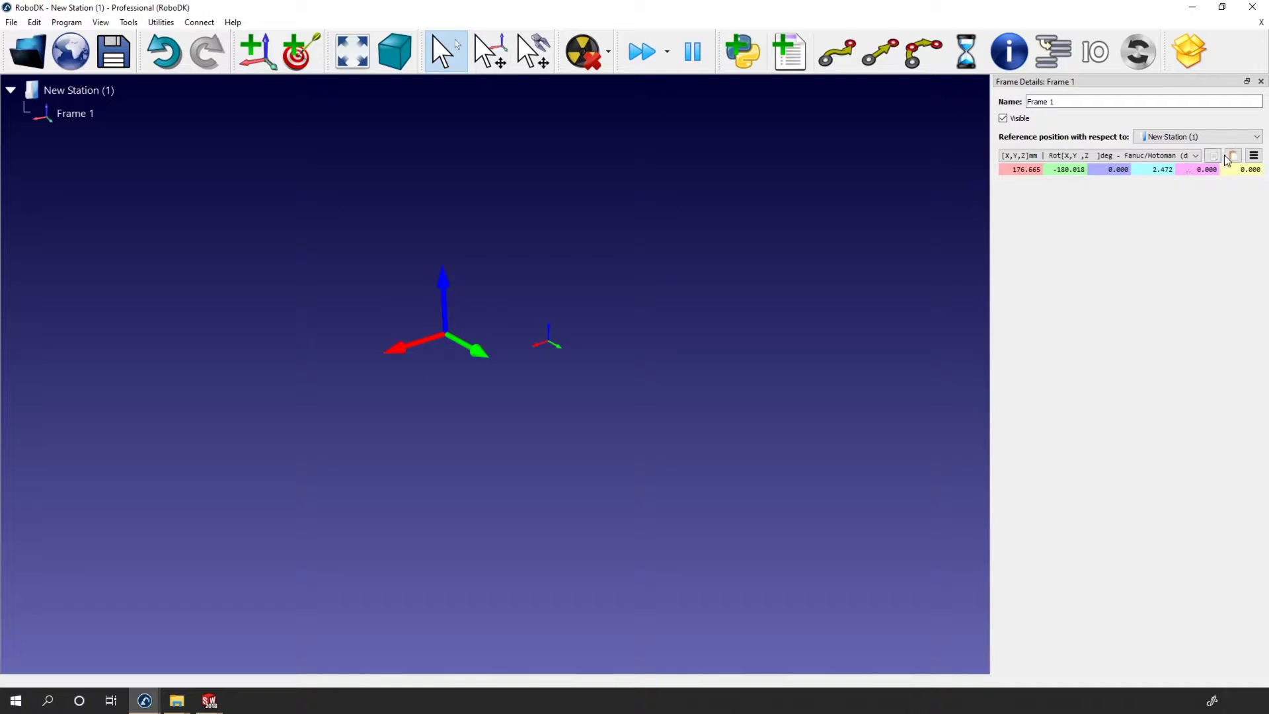
{"action": "left_click", "coordinate": [1253, 156]}
{"action": "left_click", "coordinate": [1208, 235]}
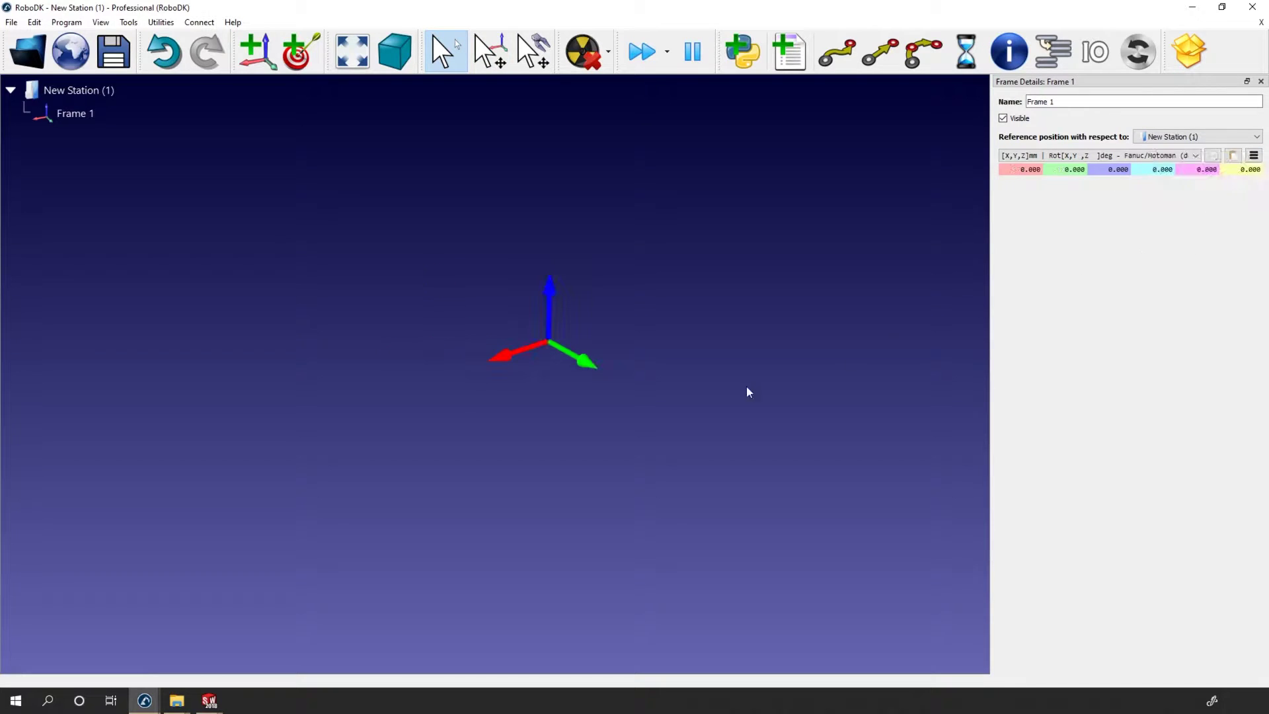
Add the 100 mm cube from the online library's Object type to the station and close the library
{"action": "left_click", "coordinate": [70, 52]}
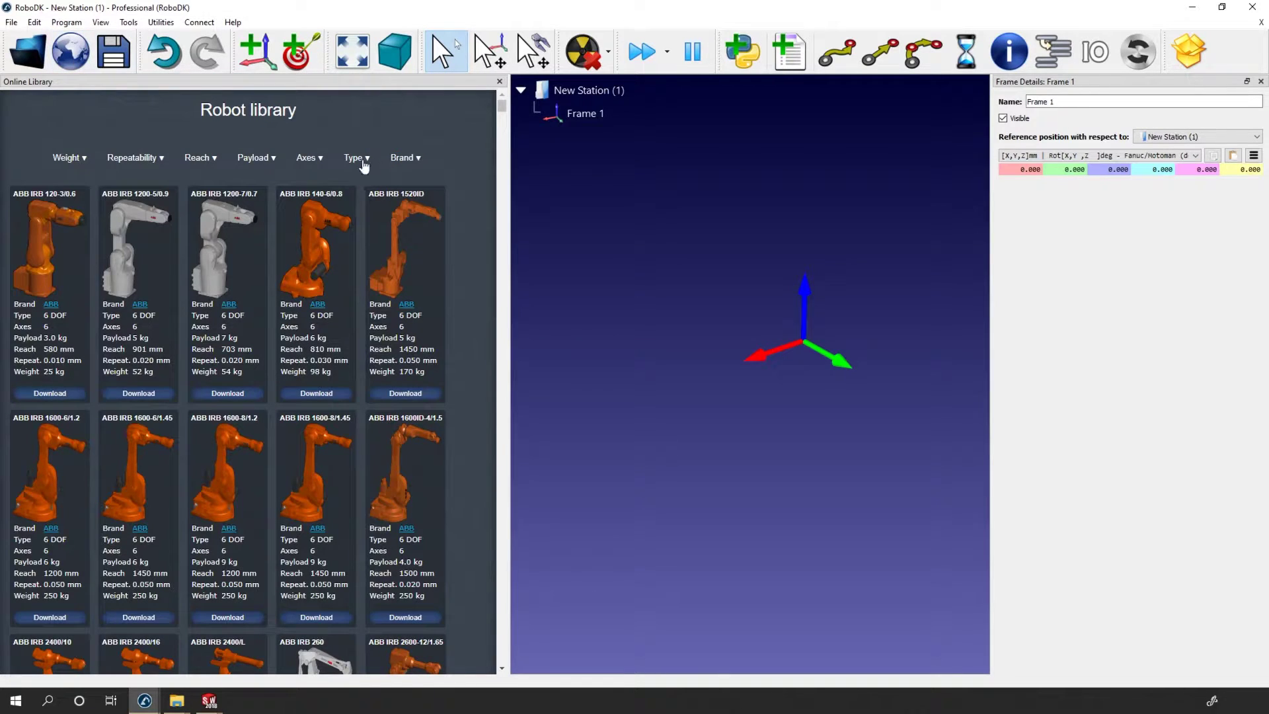
{"action": "left_click", "coordinate": [363, 164]}
{"action": "scroll", "coordinate": [356, 290], "scroll_direction": "down", "scroll_amount": 2}
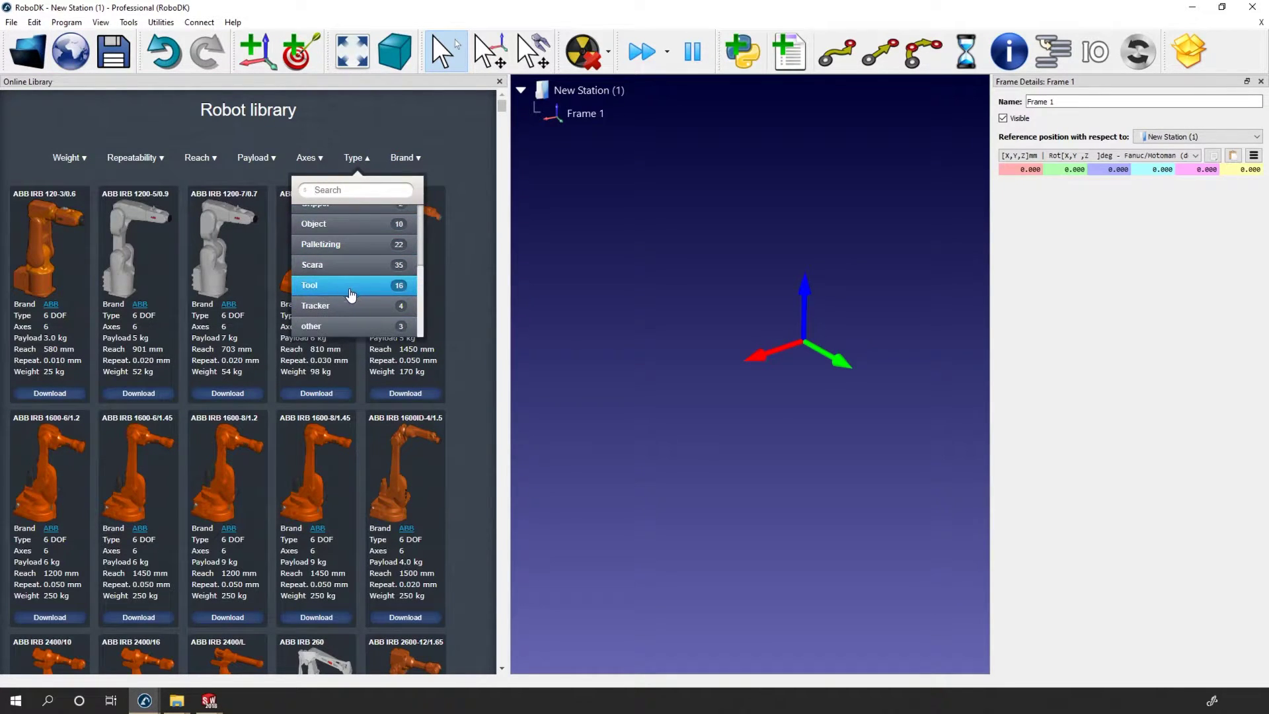
{"action": "left_click", "coordinate": [351, 223]}
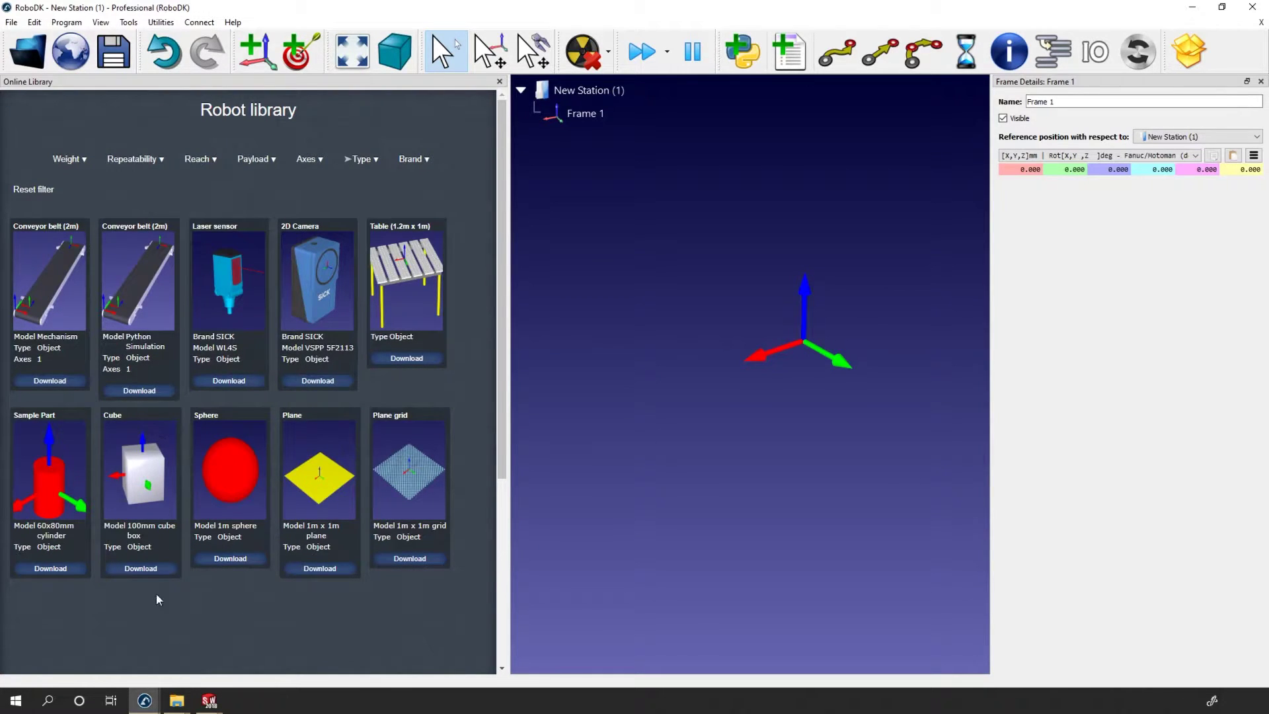
{"action": "left_click", "coordinate": [146, 572]}
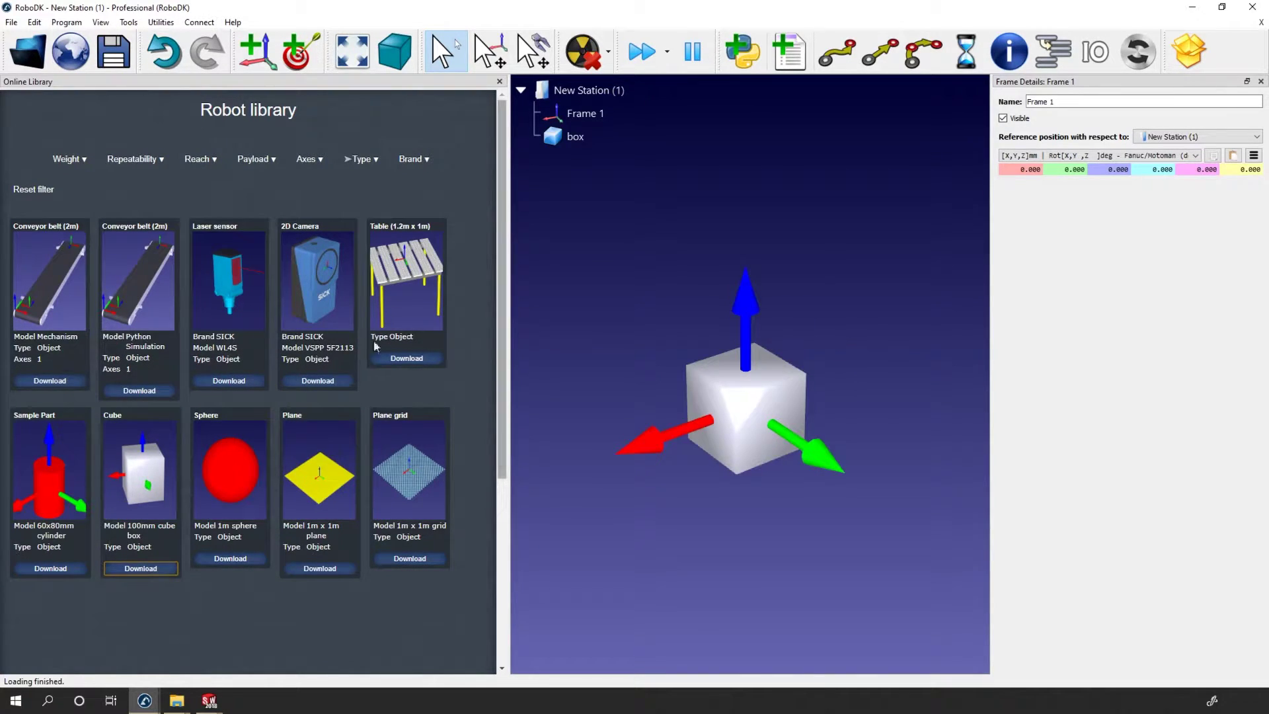
{"action": "left_click", "coordinate": [504, 80]}
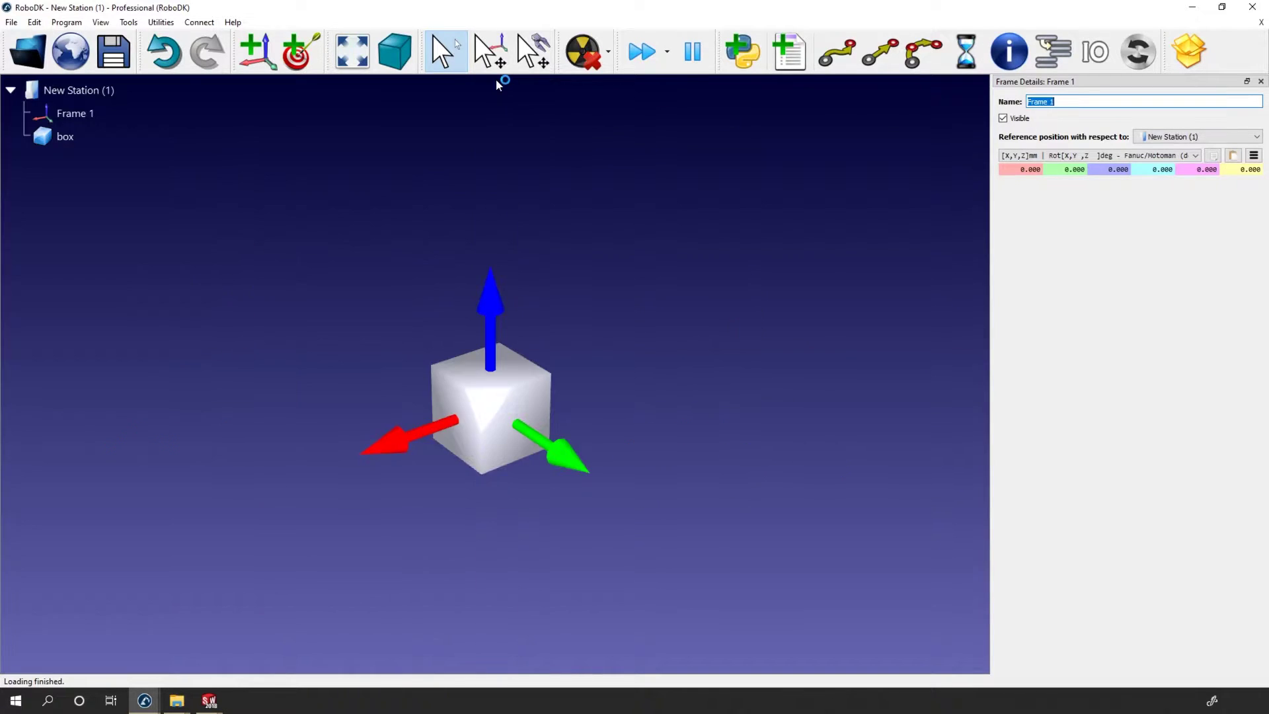
Nest the box under Frame 1 in the station tree and open the box's details
{"action": "right_click_drag", "start_coordinate": [407, 362], "coordinate": [467, 343]}
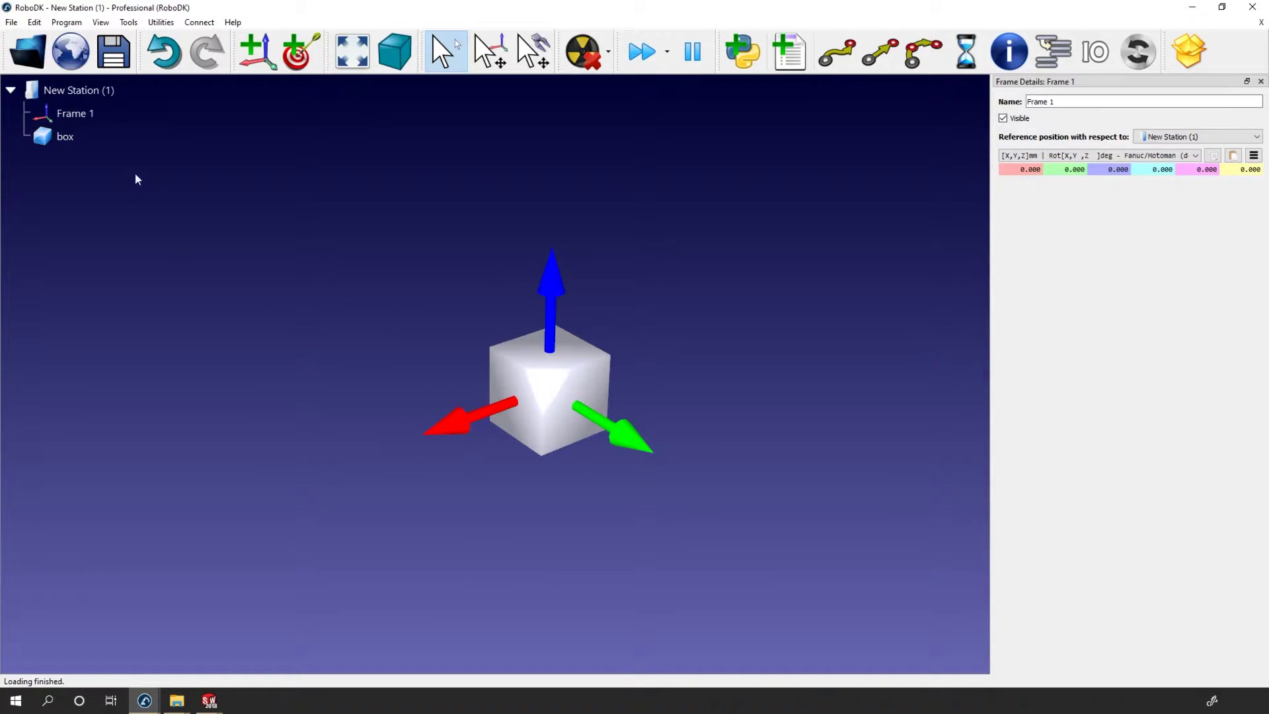
{"action": "left_click_drag", "start_coordinate": [74, 143], "coordinate": [84, 116]}
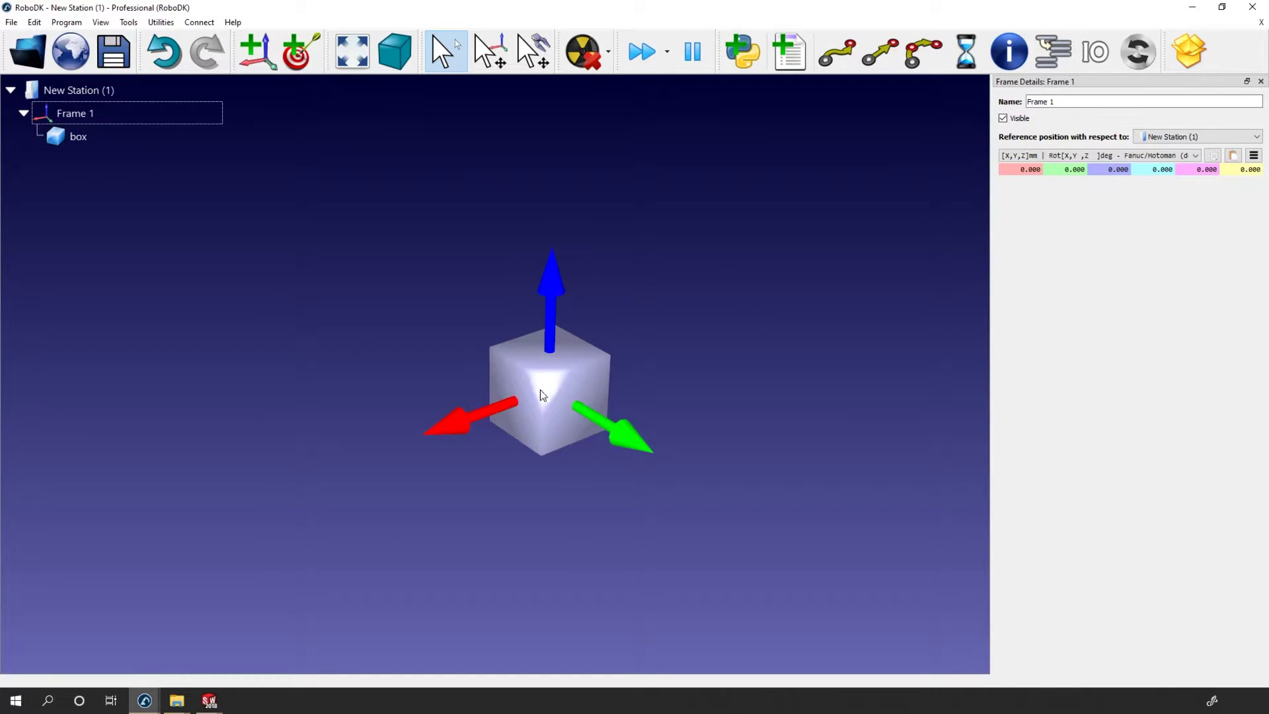
{"action": "left_click_drag", "start_coordinate": [547, 393], "coordinate": [598, 347]}
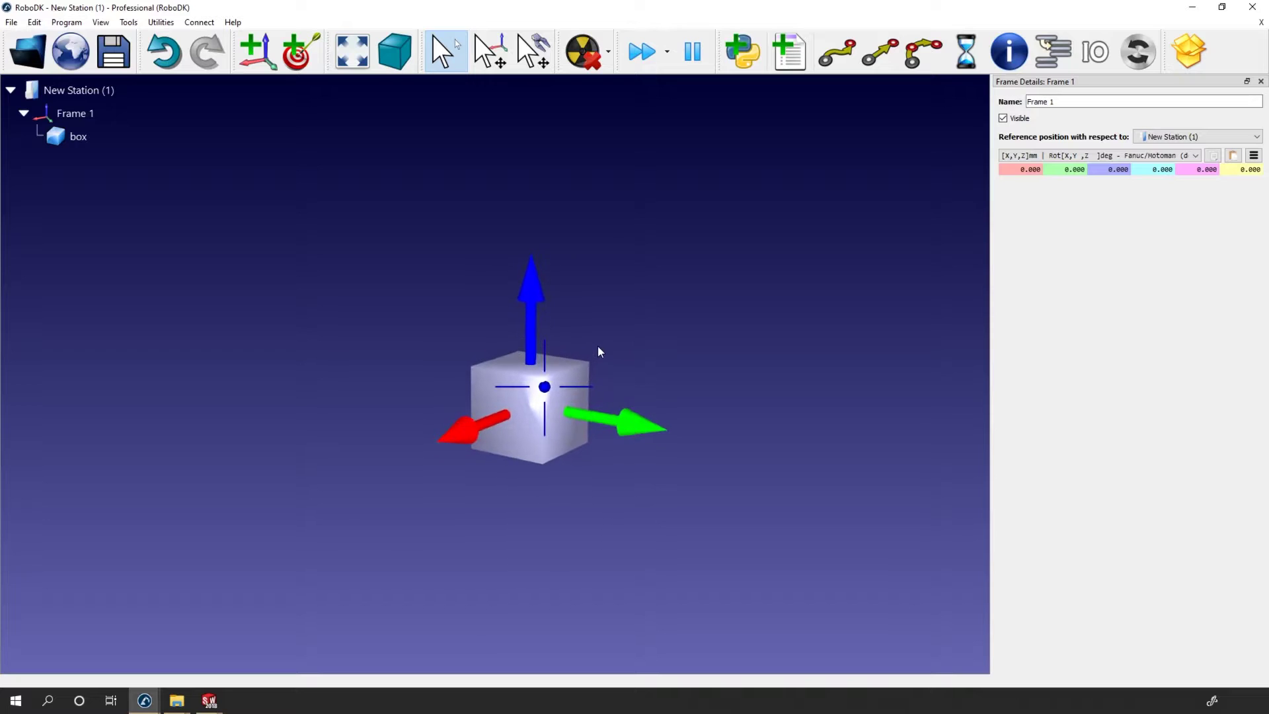
{"action": "left_click_drag", "start_coordinate": [527, 430], "coordinate": [540, 496]}
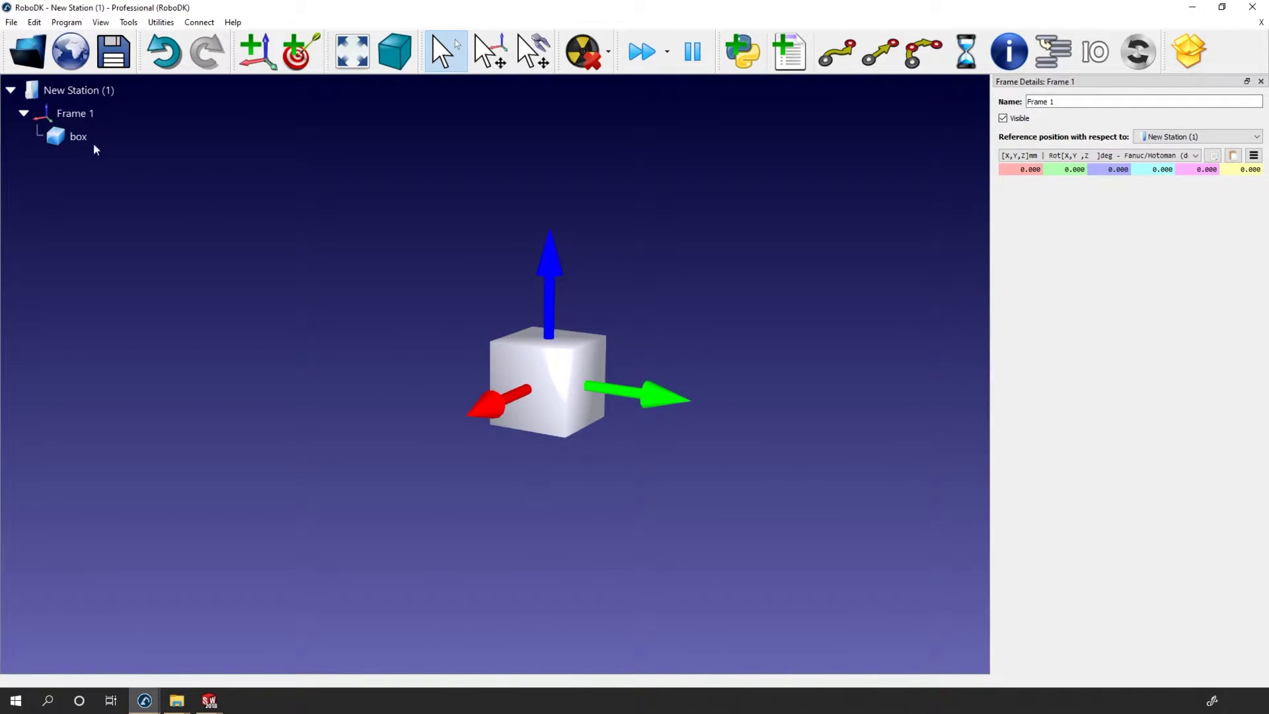
{"action": "left_click", "coordinate": [73, 132]}
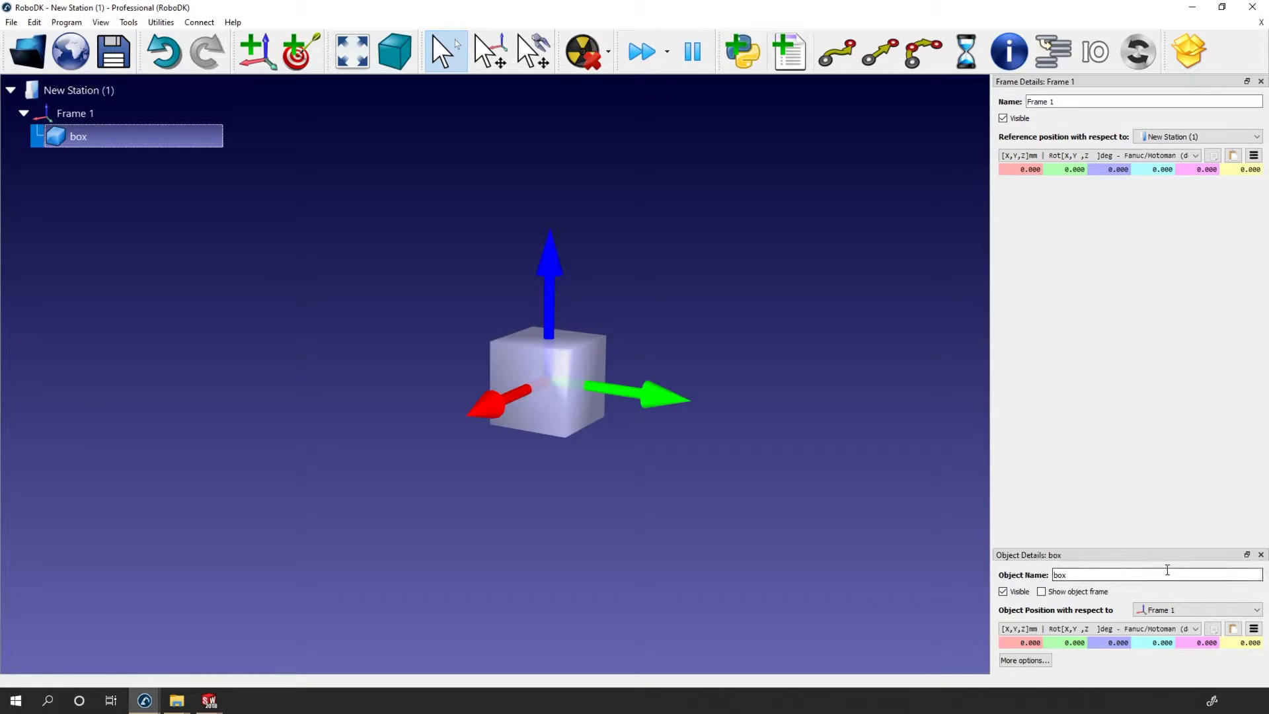
{"action": "middle_click_drag", "start_coordinate": [664, 316], "coordinate": [656, 296]}
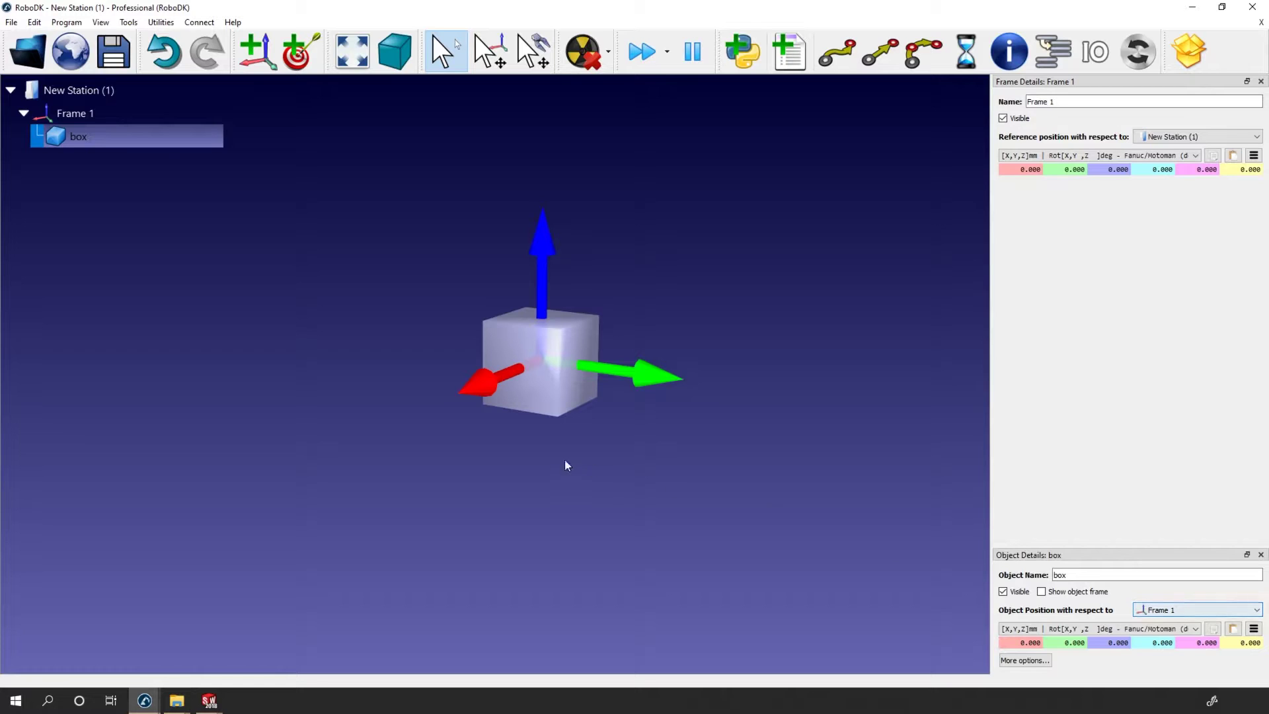
{"action": "left_click", "coordinate": [417, 106]}
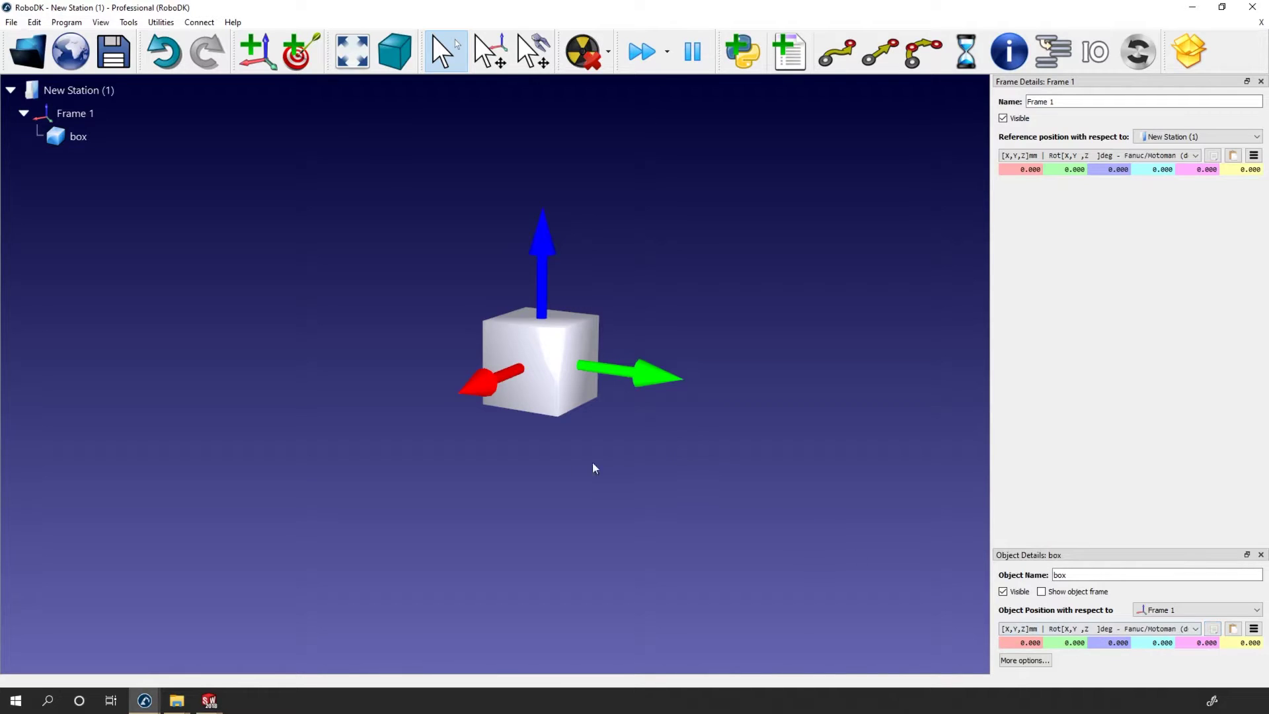
Move Frame 1 with the box freehand in its XY plane to about X -90, Y 173 mm and rotate it about 8.5° around X
{"action": "left_click_drag", "start_coordinate": [408, 382], "coordinate": [296, 402]}
{"action": "right_click_drag", "start_coordinate": [296, 403], "coordinate": [306, 431]}
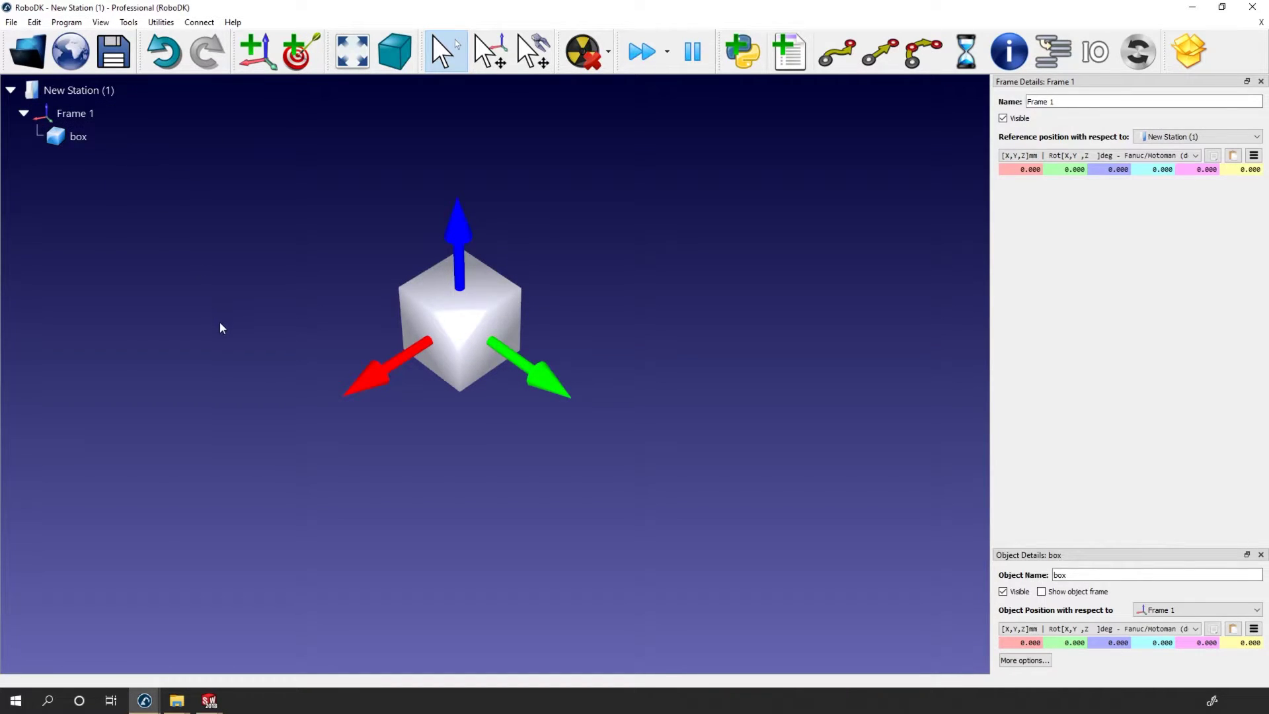
{"action": "key", "text": "alt"}
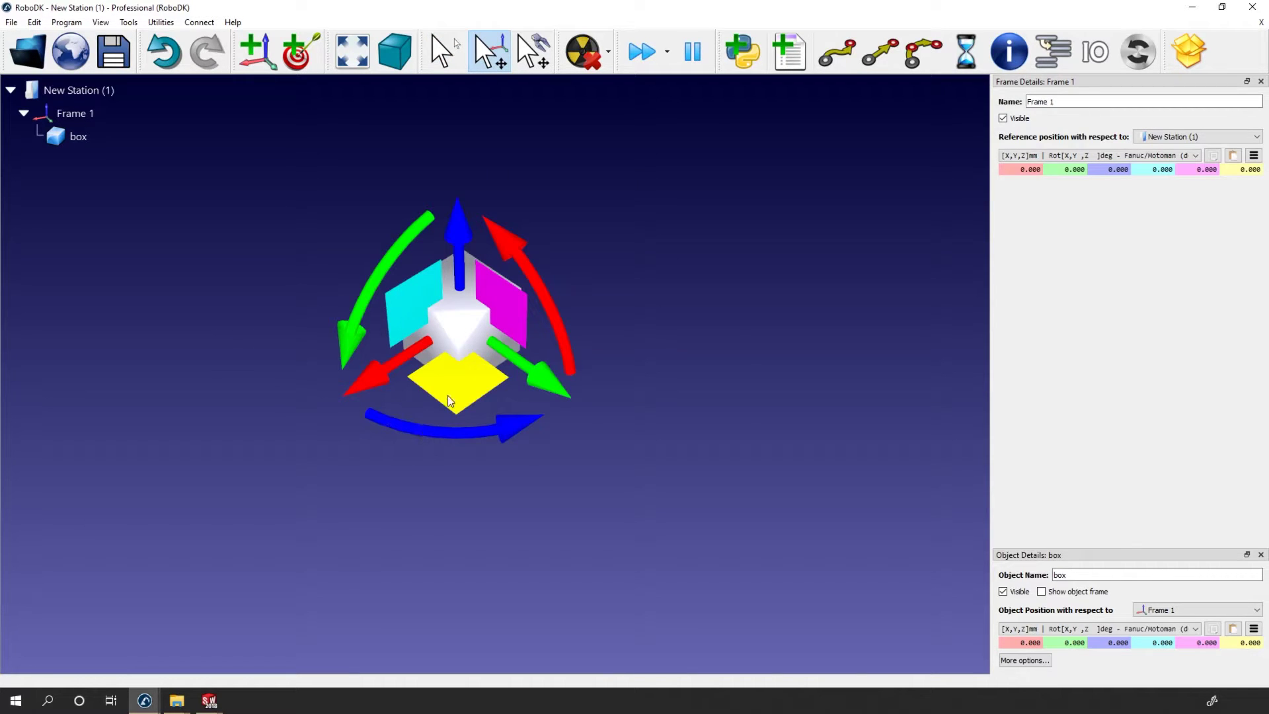
{"action": "left_click_drag", "start_coordinate": [447, 396], "coordinate": [619, 438]}
{"action": "key", "text": "alt"}
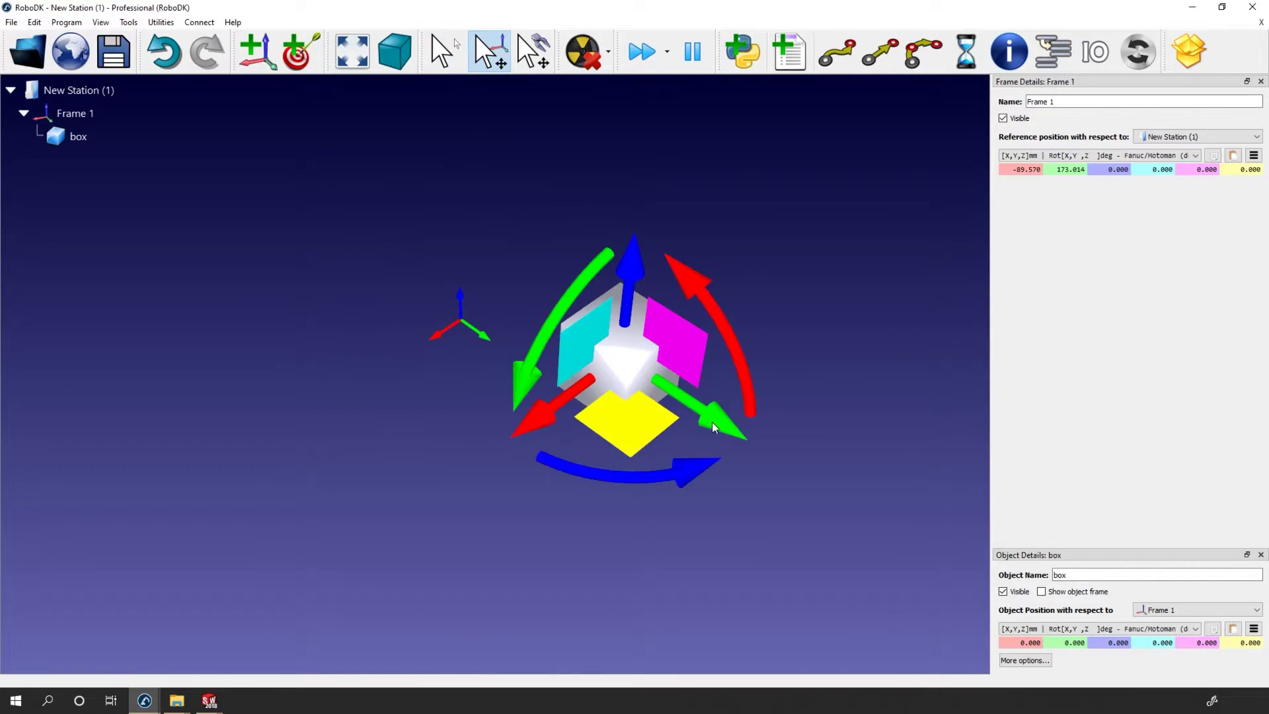
{"action": "left_click_drag", "start_coordinate": [742, 378], "coordinate": [723, 358]}
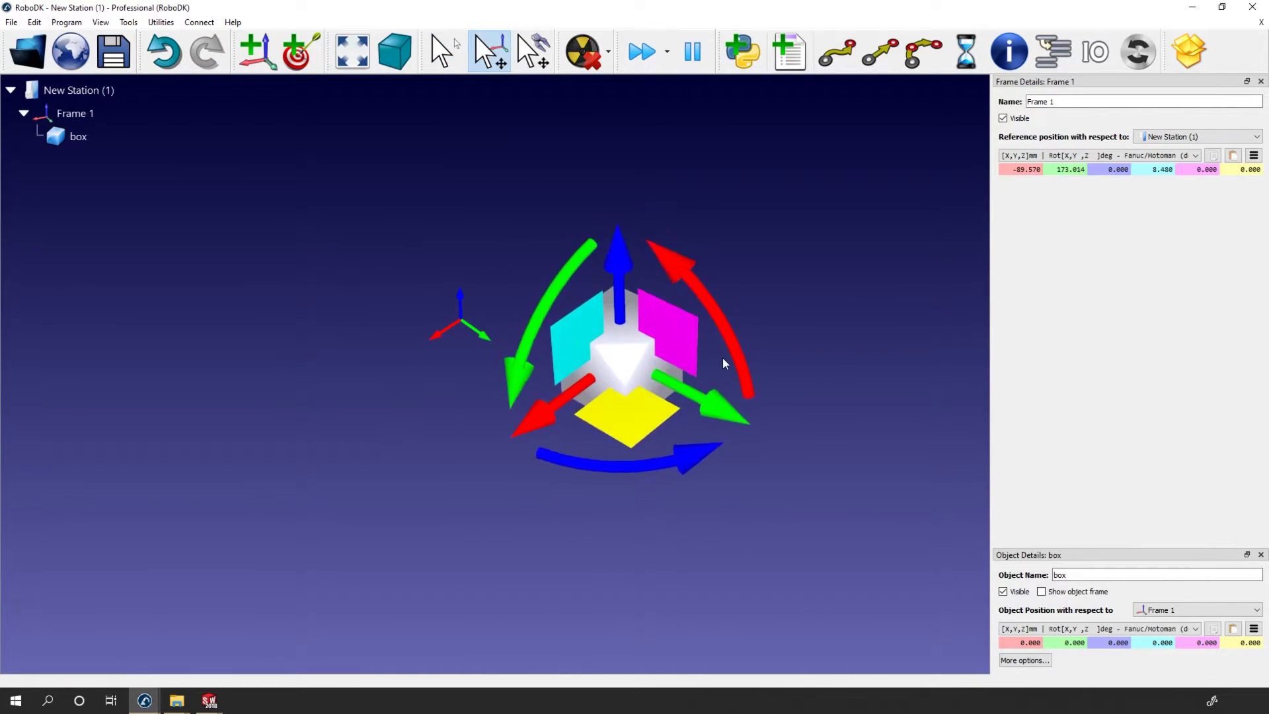
{"action": "key", "text": "Escape"}
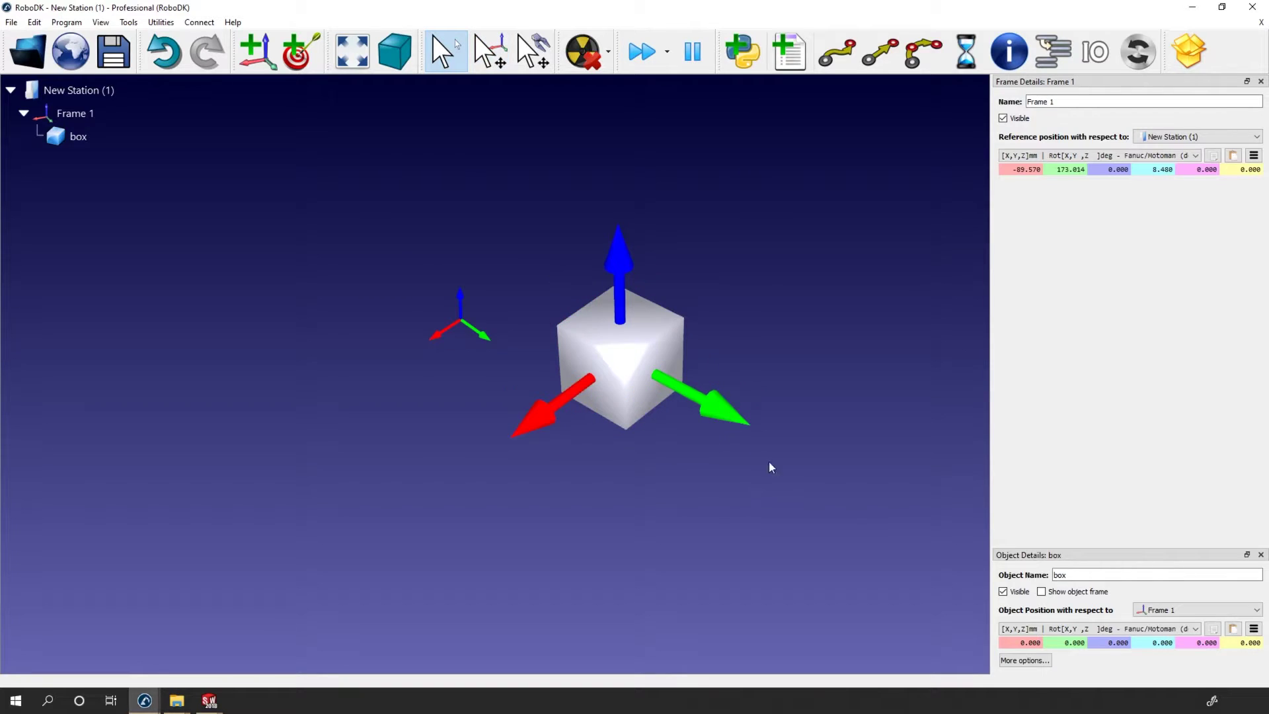
Reset Frame 1's pose to zero and set the box's position relative to it to X 150 and Y 150 mm
{"action": "left_click", "coordinate": [1253, 155]}
{"action": "left_click", "coordinate": [1207, 242]}
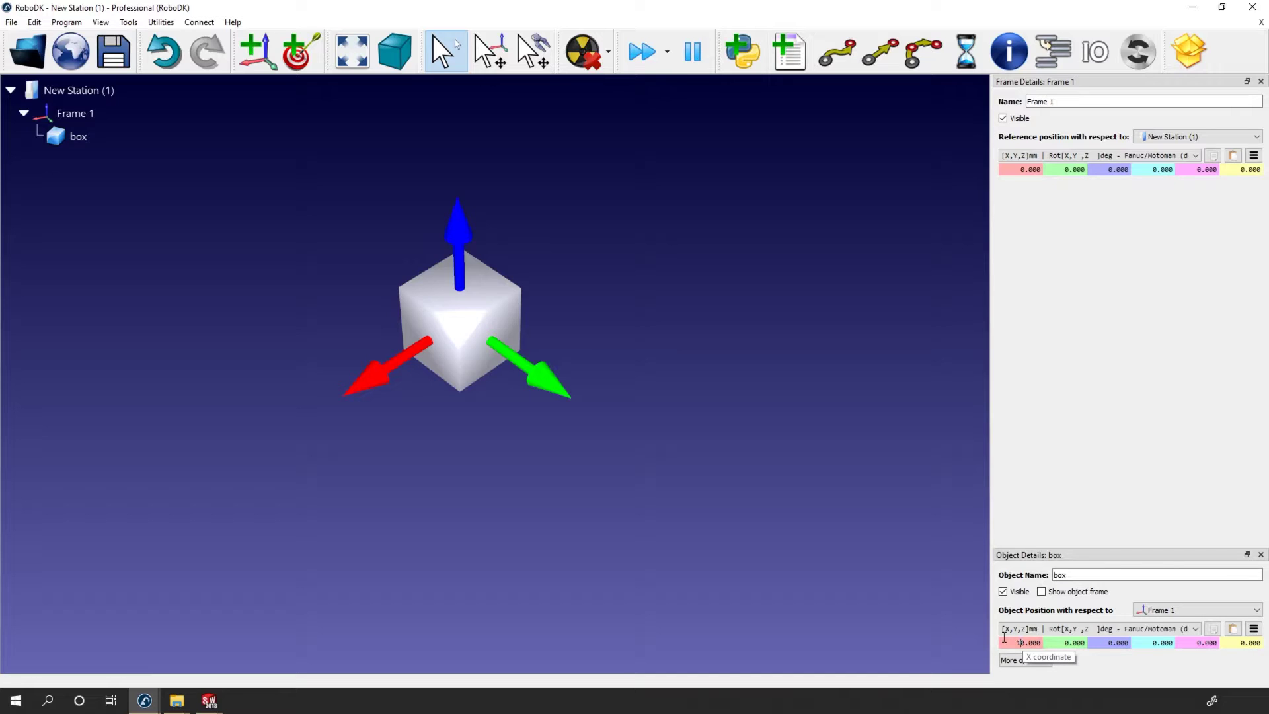
{"action": "left_click", "coordinate": [1054, 643]}
{"action": "type", "text": "15"}
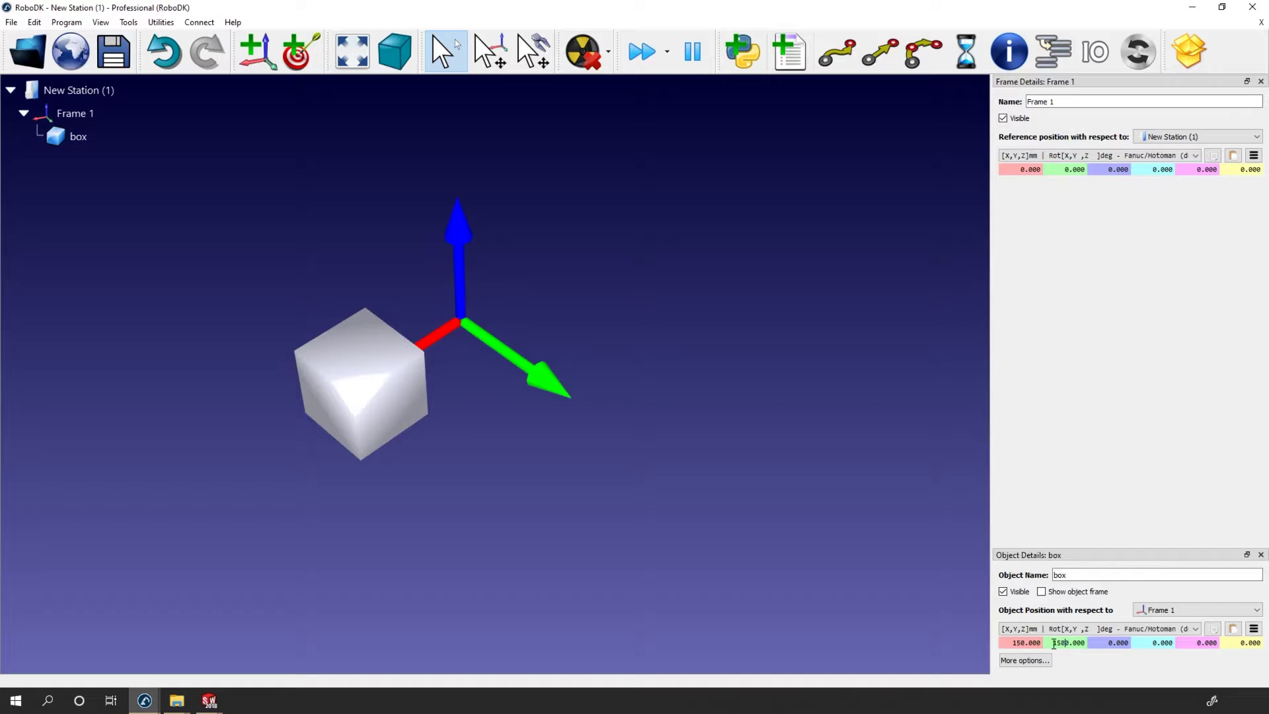
{"action": "key", "text": "Return"}
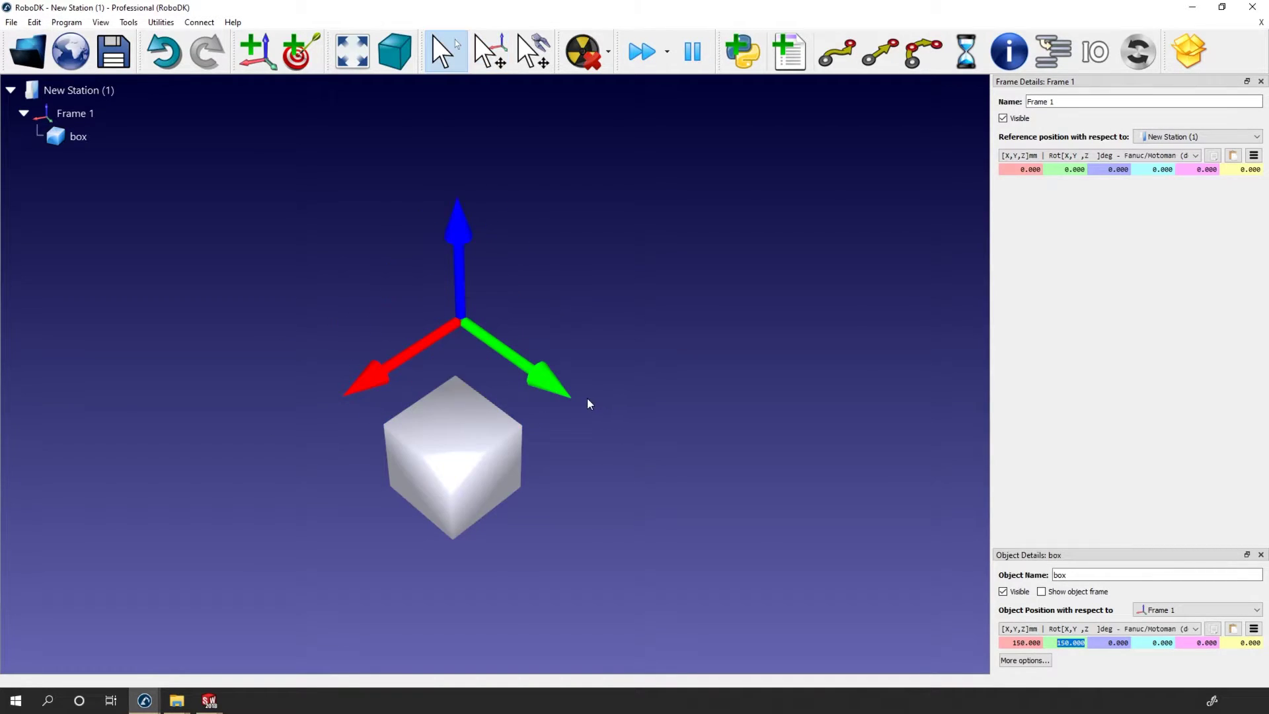
Set Frame 1's X position with respect to the station to 200 mm, carrying the box along
{"action": "left_click_drag", "start_coordinate": [587, 398], "coordinate": [652, 384]}
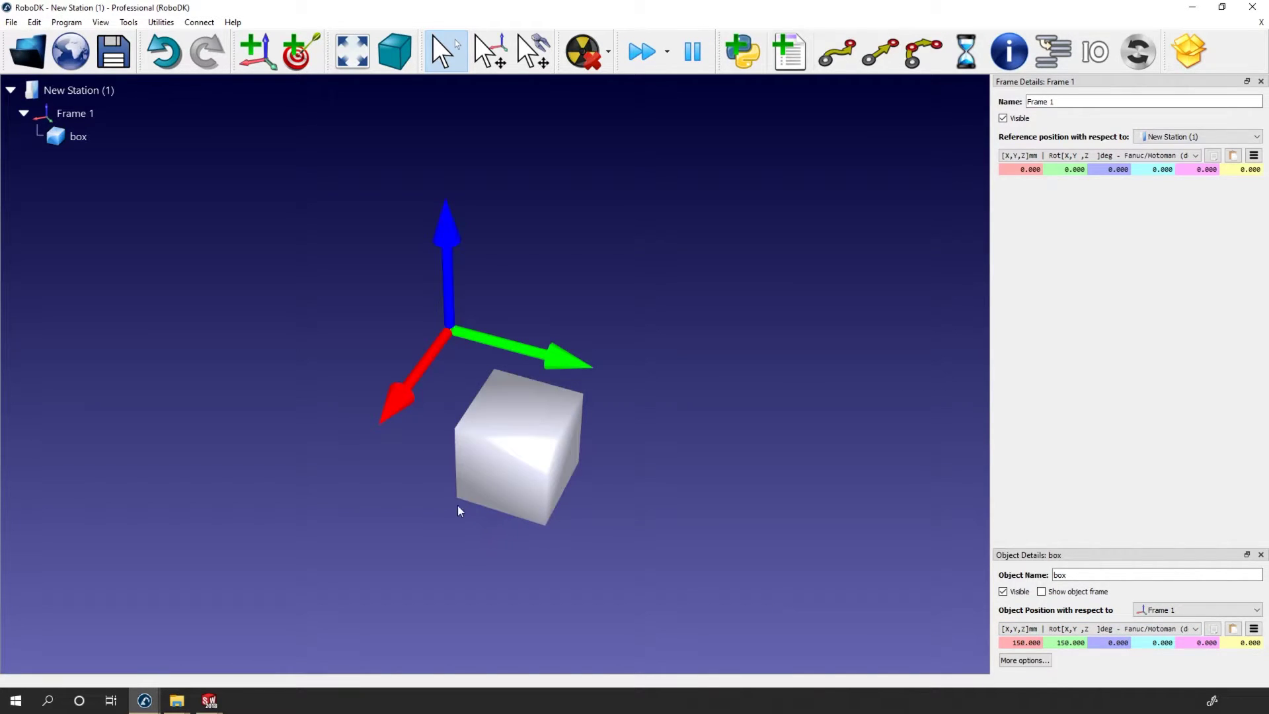
{"action": "left_click_drag", "start_coordinate": [418, 505], "coordinate": [272, 509]}
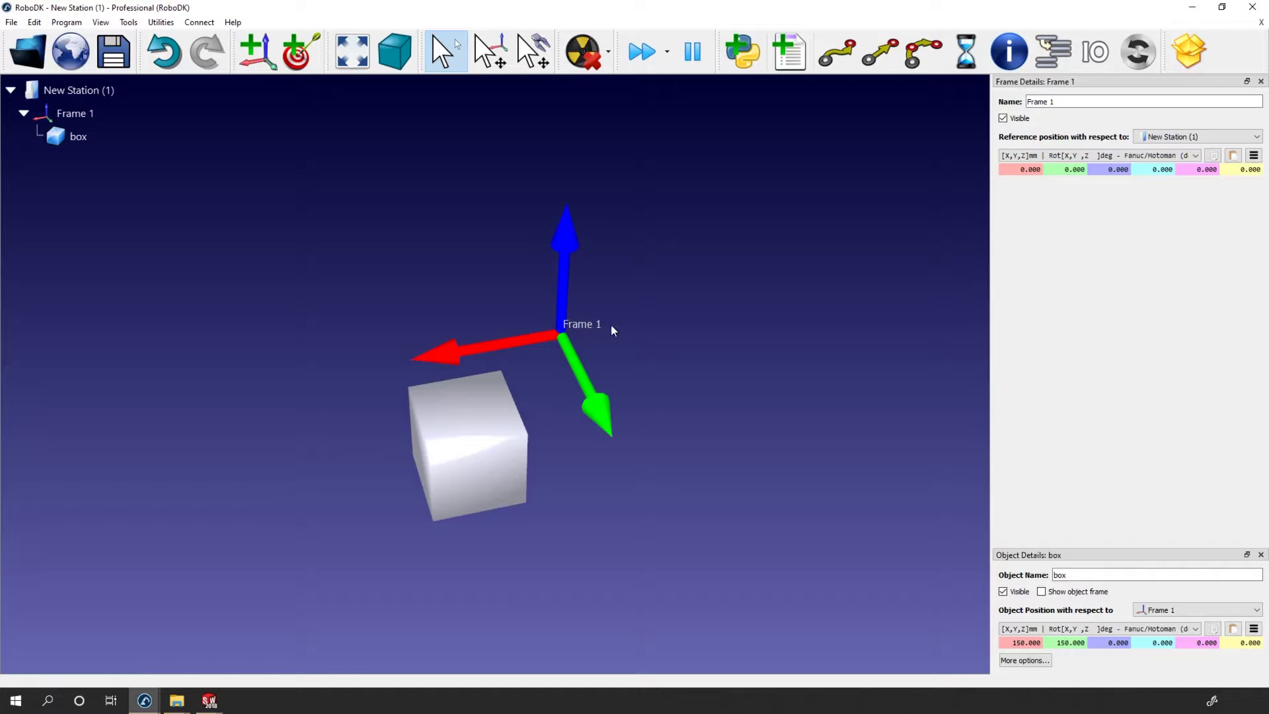
{"action": "left_click", "coordinate": [1010, 172]}
{"action": "type", "text": "20"}
{"action": "key", "text": "Return"}
{"action": "left_click", "coordinate": [597, 383]}
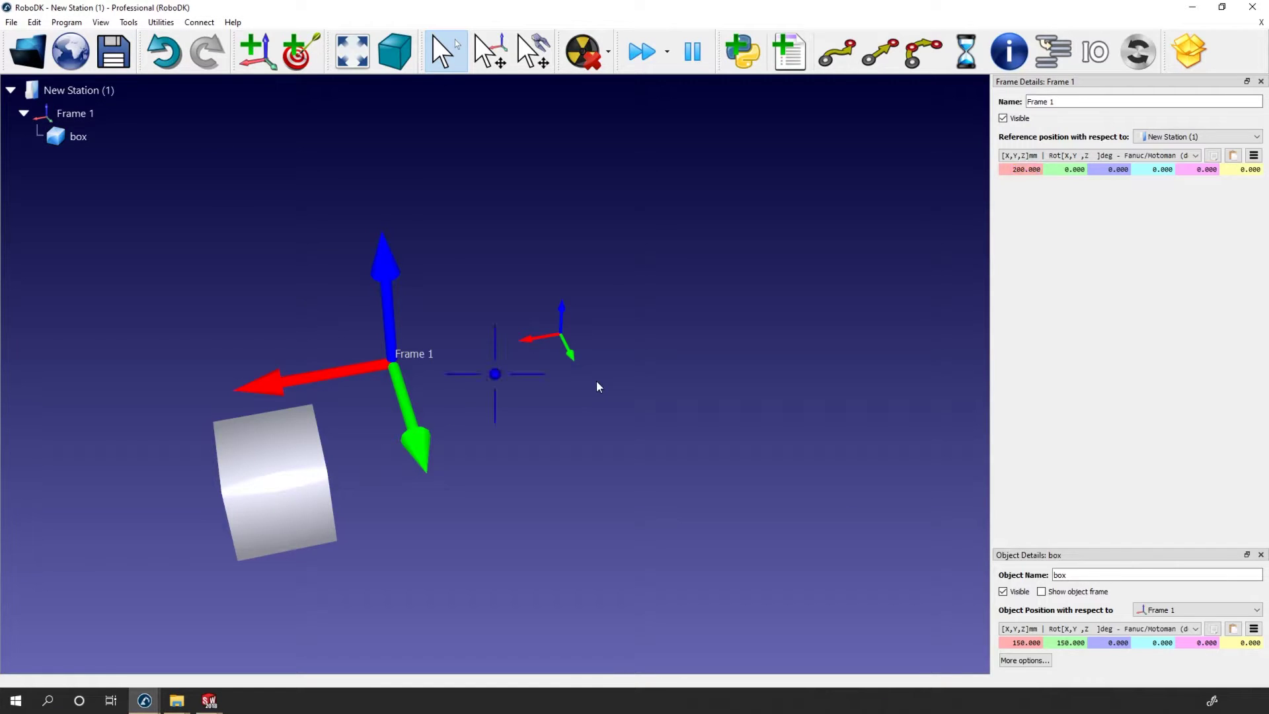
Switch the box's position reference from Frame 1 to New Station (1)
{"action": "mouse_move", "coordinate": [597, 387]}
{"action": "left_mouse_down"}
{"action": "mouse_move", "coordinate": [740, 323]}
{"action": "mouse_move", "coordinate": [703, 324]}
{"action": "mouse_move", "coordinate": [584, 376]}
{"action": "left_mouse_up"}
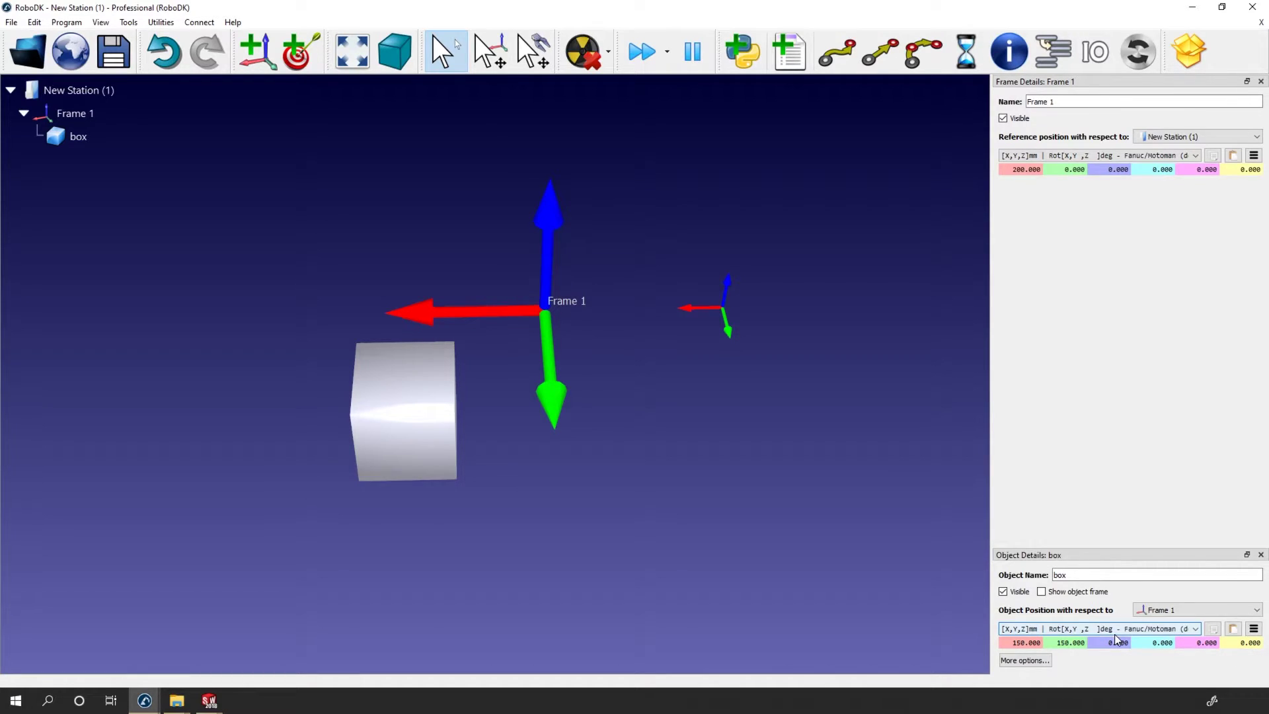
{"action": "left_click", "coordinate": [1191, 609]}
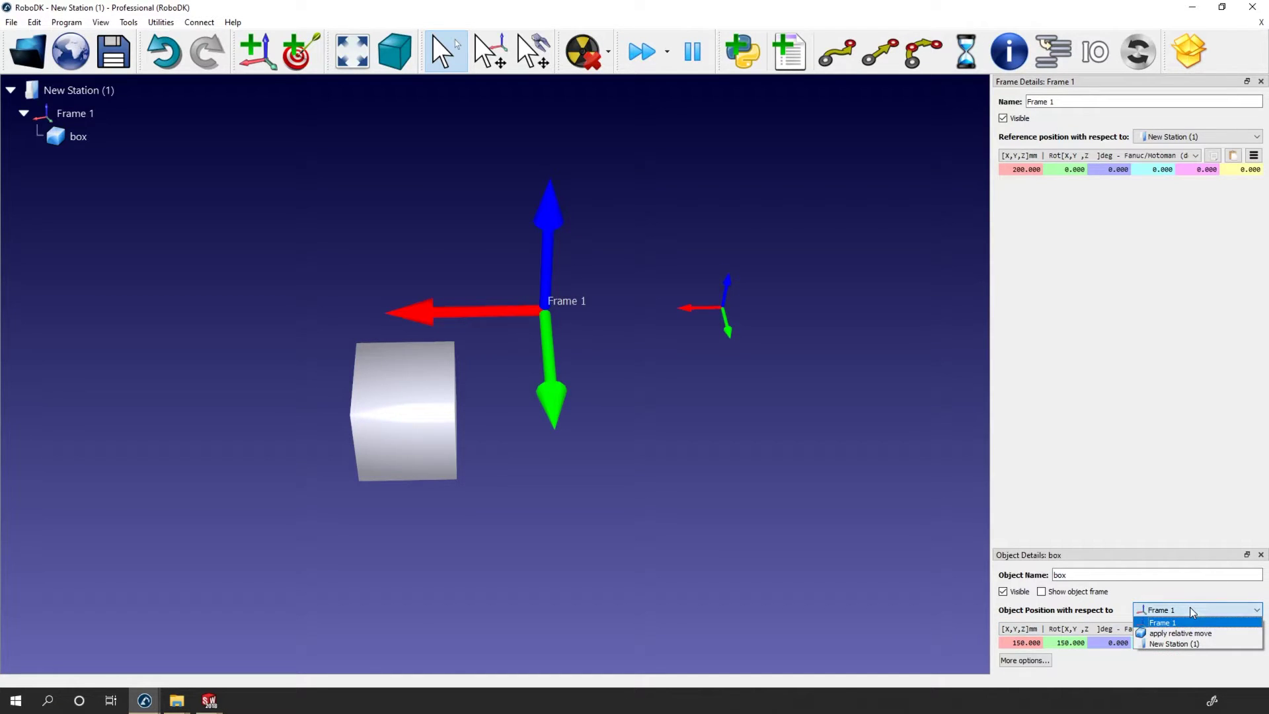
{"action": "left_click", "coordinate": [1180, 644]}
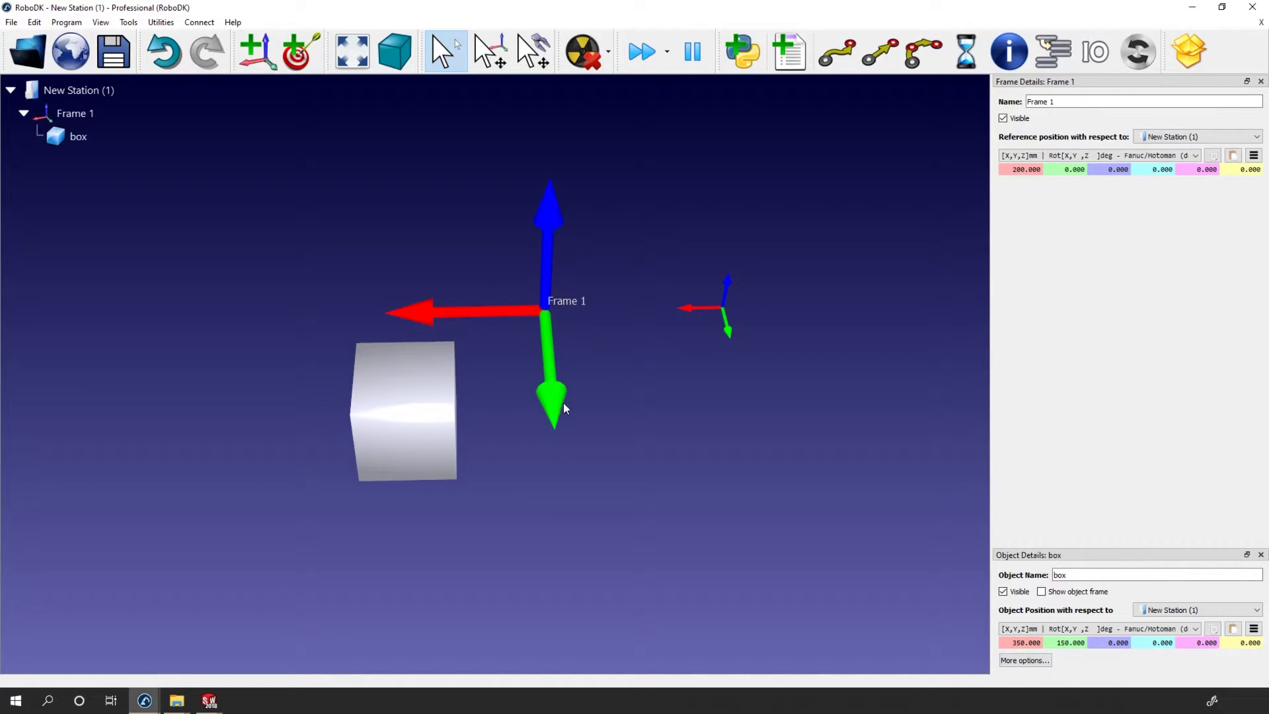
Add a second reference frame under Frame 1 and move it freehand far along the positive Y direction
{"action": "left_click_drag", "start_coordinate": [491, 374], "coordinate": [464, 324]}
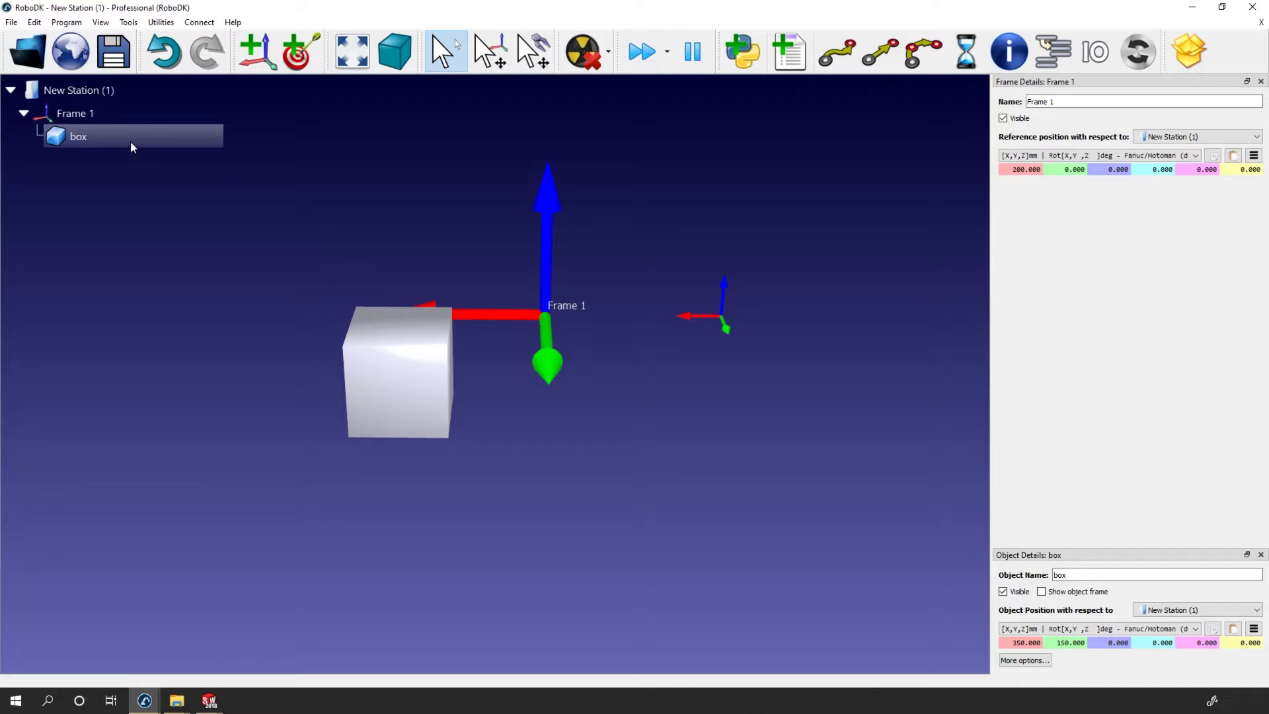
{"action": "left_click", "coordinate": [89, 113]}
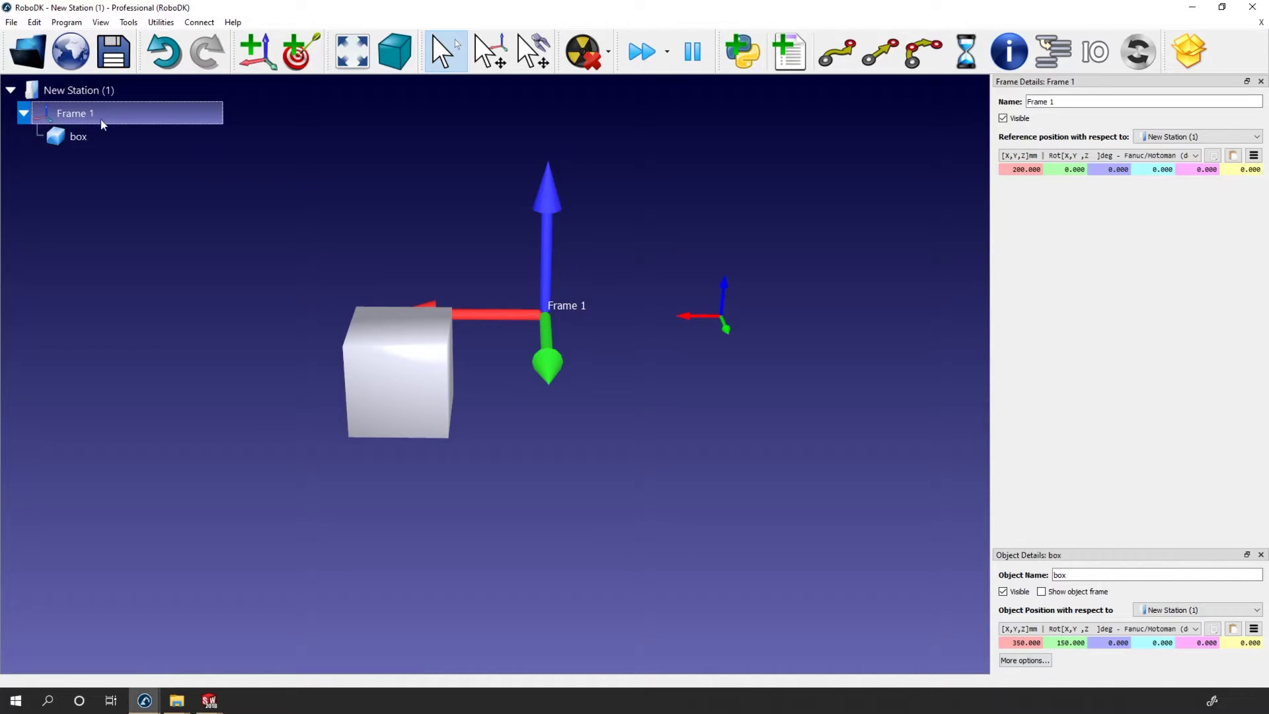
{"action": "left_click", "coordinate": [261, 65]}
{"action": "left_click_drag", "start_coordinate": [380, 440], "coordinate": [636, 490]}
{"action": "left_click", "coordinate": [341, 219]}
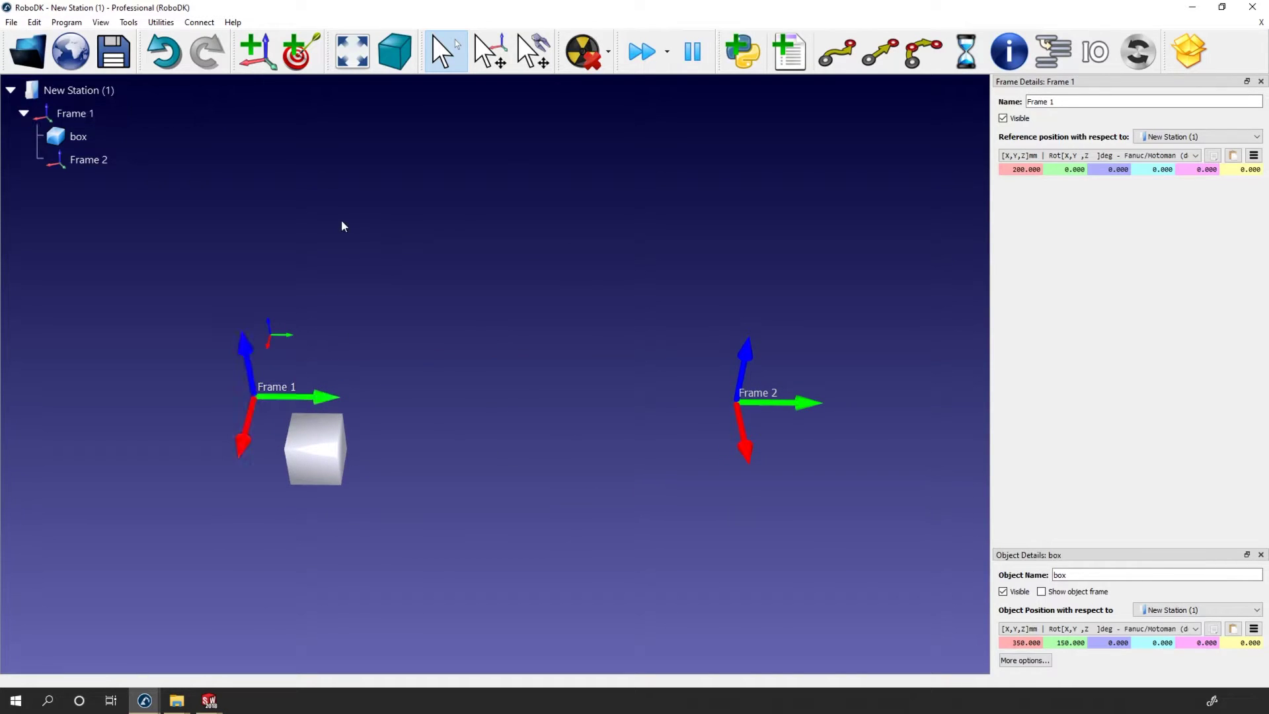
Copy the box into Frame 2 and rename the copy as box2
{"action": "left_click", "coordinate": [122, 165]}
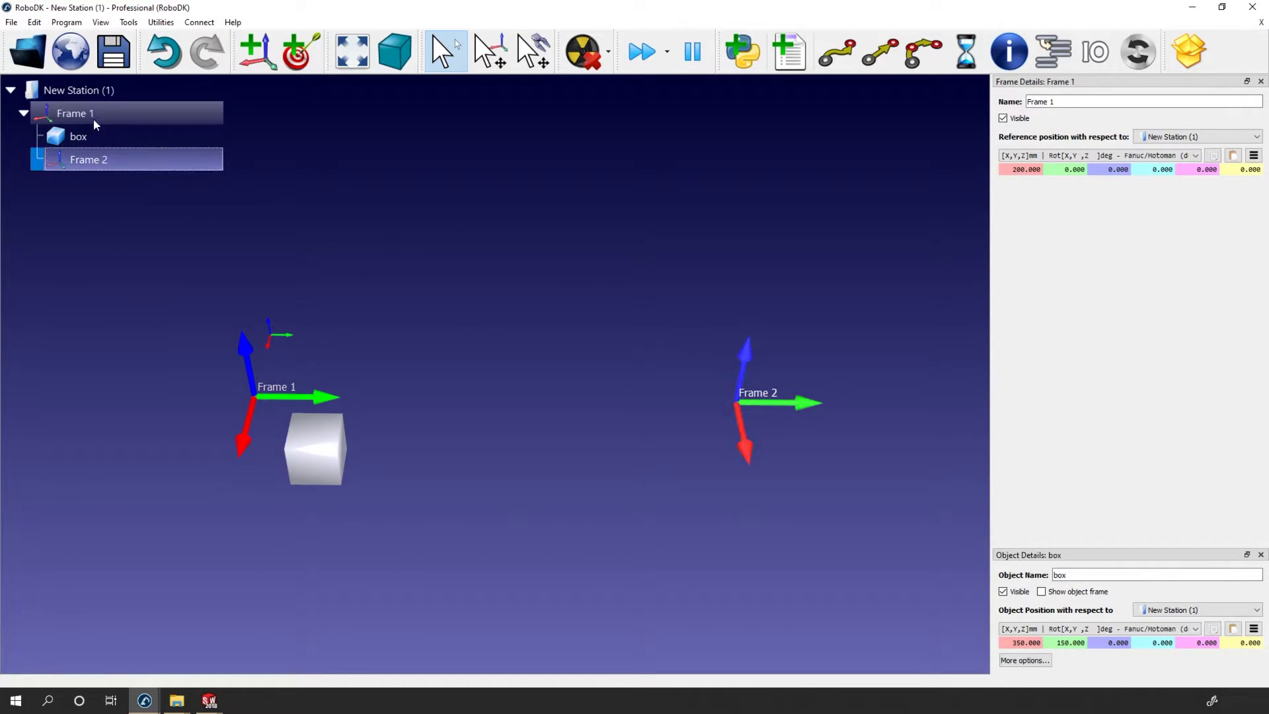
{"action": "left_click", "coordinate": [199, 267]}
{"action": "left_click", "coordinate": [104, 142]}
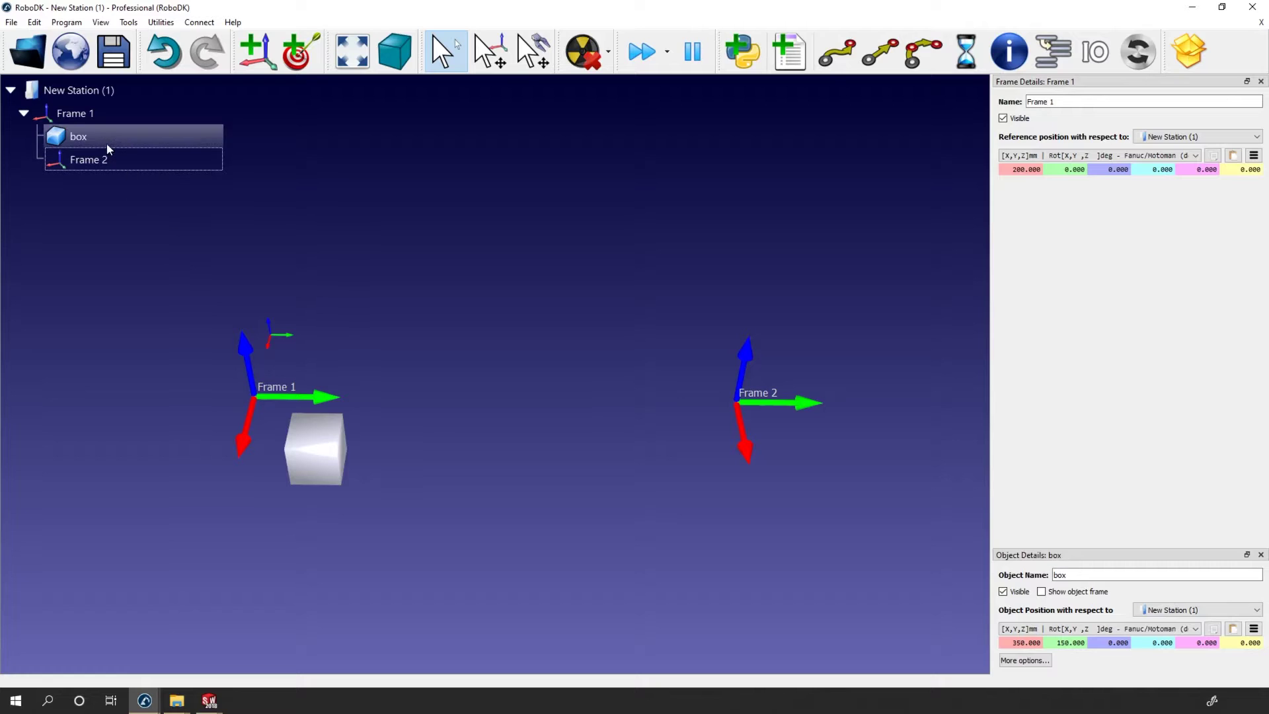
{"action": "left_click", "coordinate": [112, 157]}
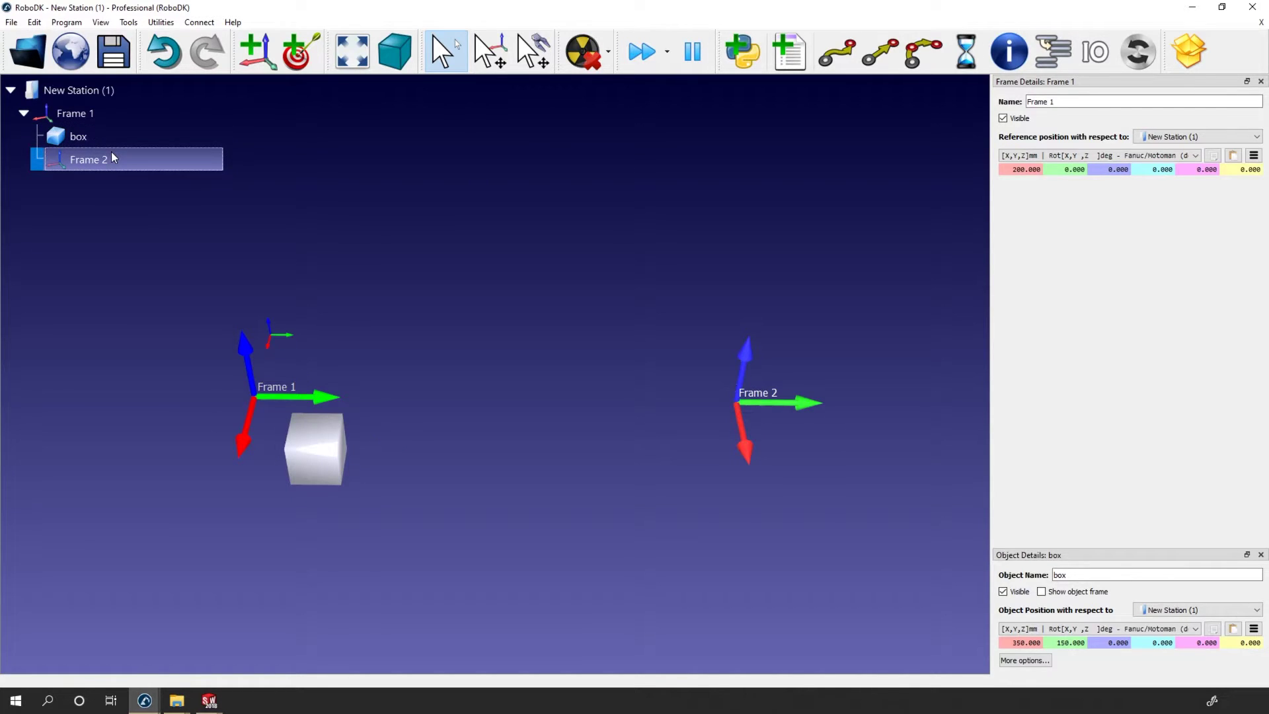
{"action": "key", "text": "ctrl+v"}
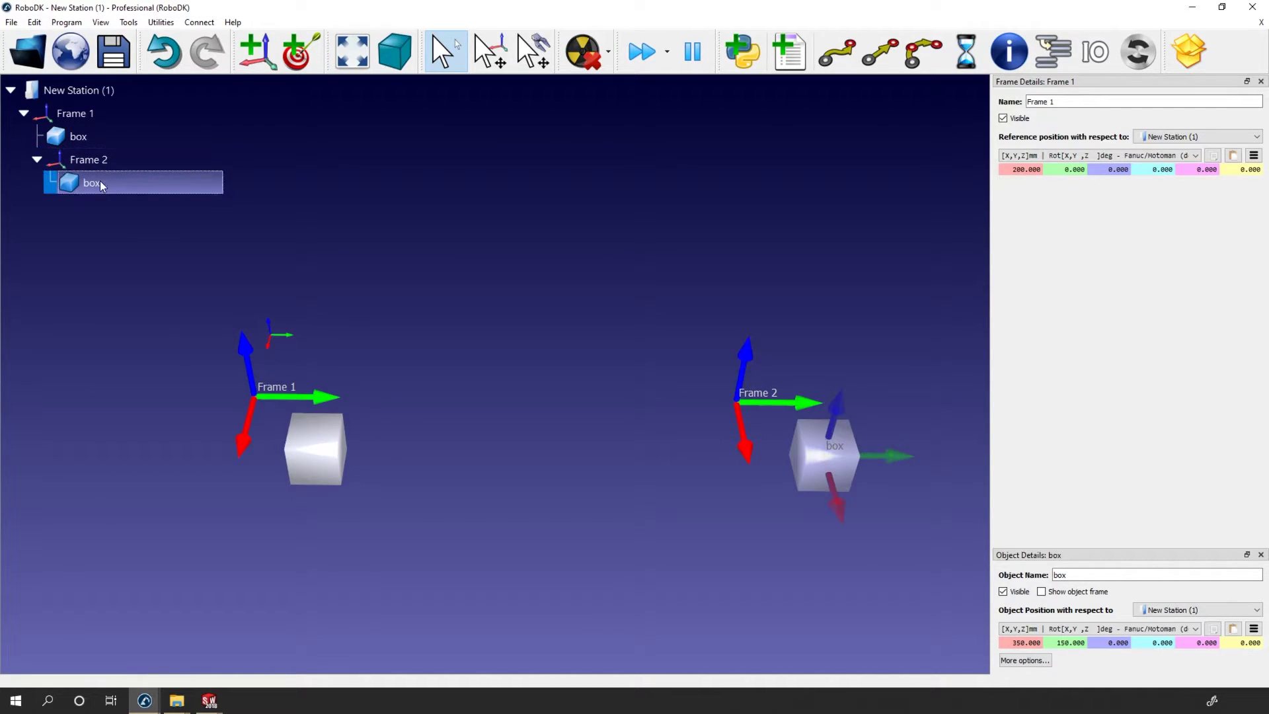
{"action": "left_click", "coordinate": [100, 183]}
{"action": "type", "text": "2"}
{"action": "key", "text": "Return"}
Open box2's details and change the whole object's color to bright green (#00ff00)
{"action": "double_click", "coordinate": [813, 443]}
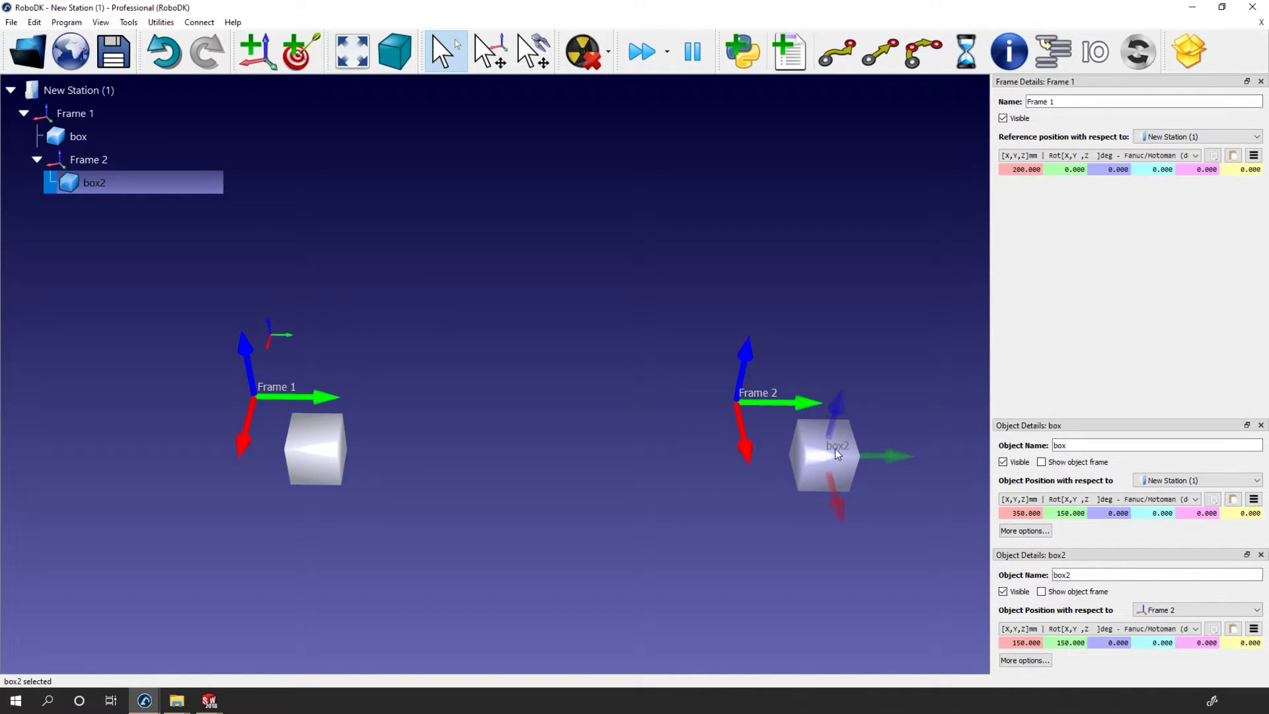
{"action": "left_click", "coordinate": [1024, 661]}
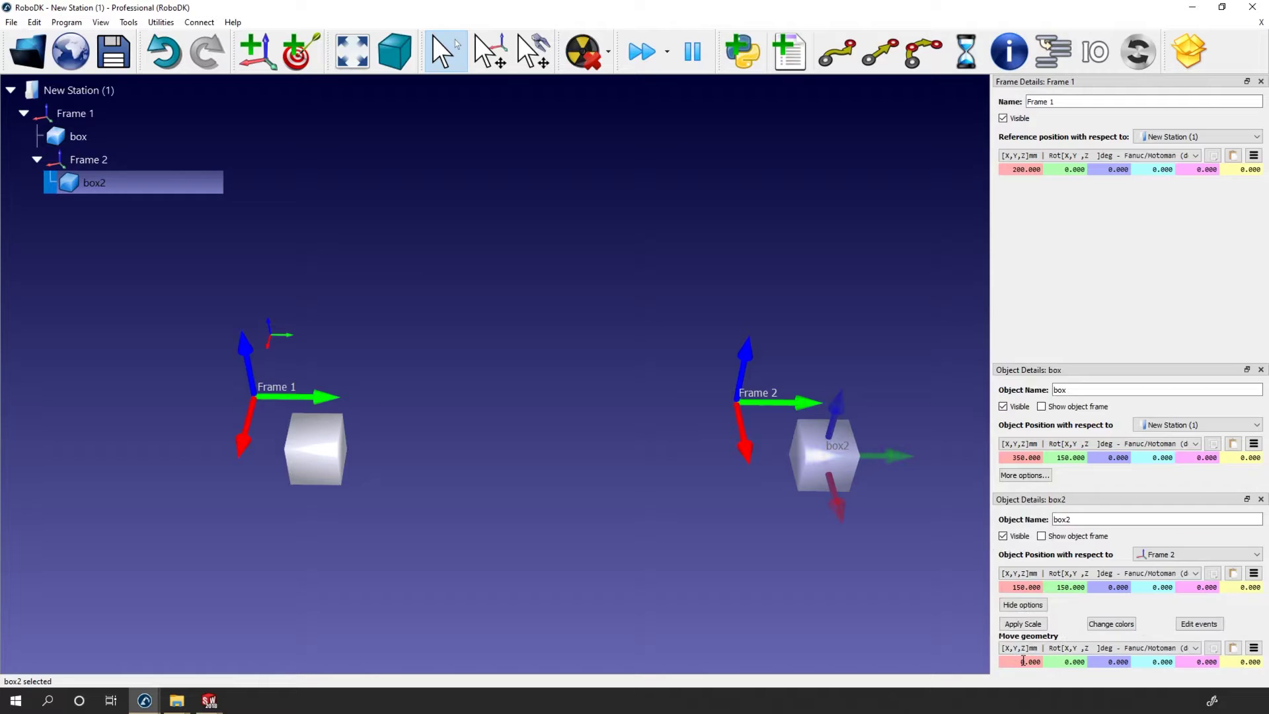
{"action": "left_click", "coordinate": [1111, 624]}
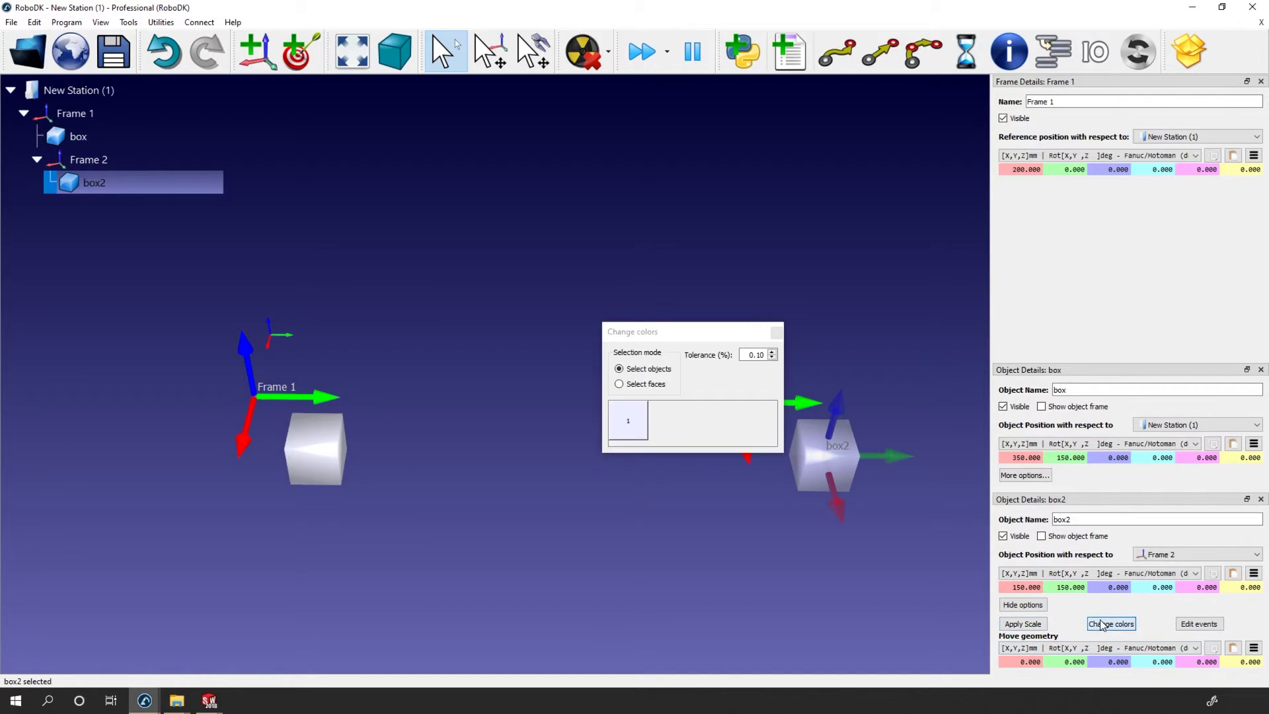
{"action": "left_click", "coordinate": [645, 410]}
{"action": "left_click", "coordinate": [589, 233]}
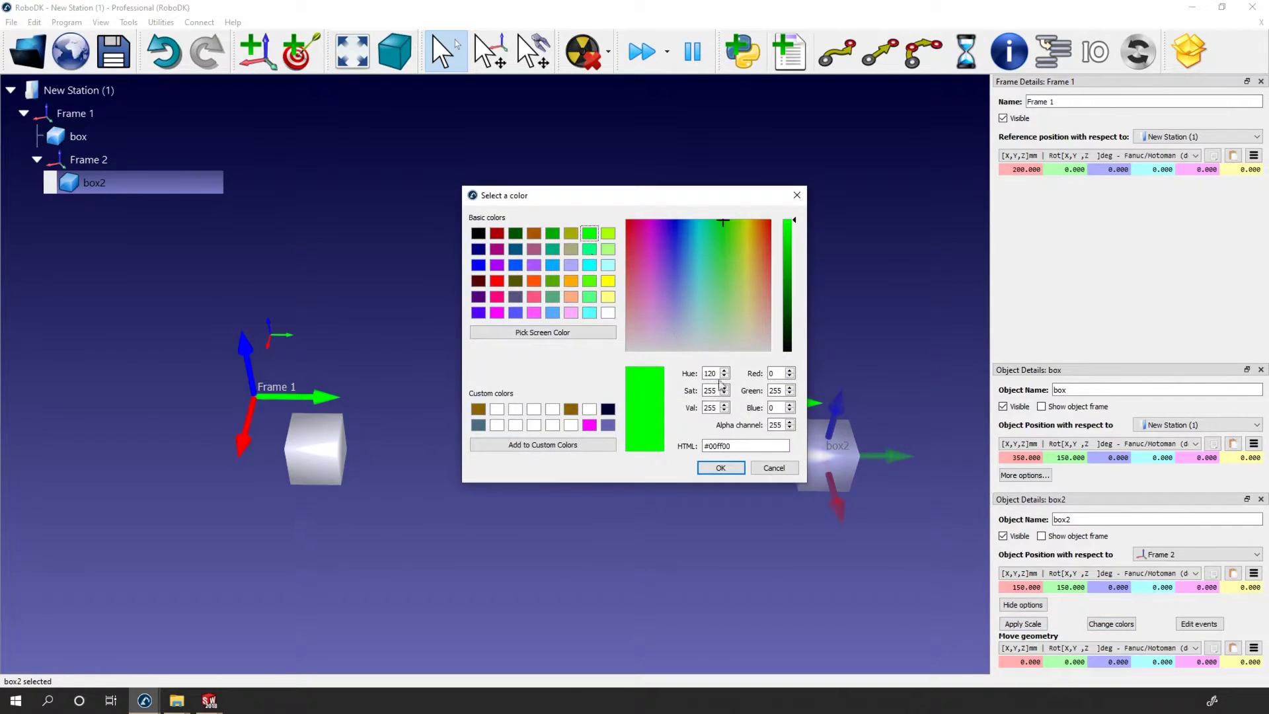
{"action": "left_click", "coordinate": [720, 468]}
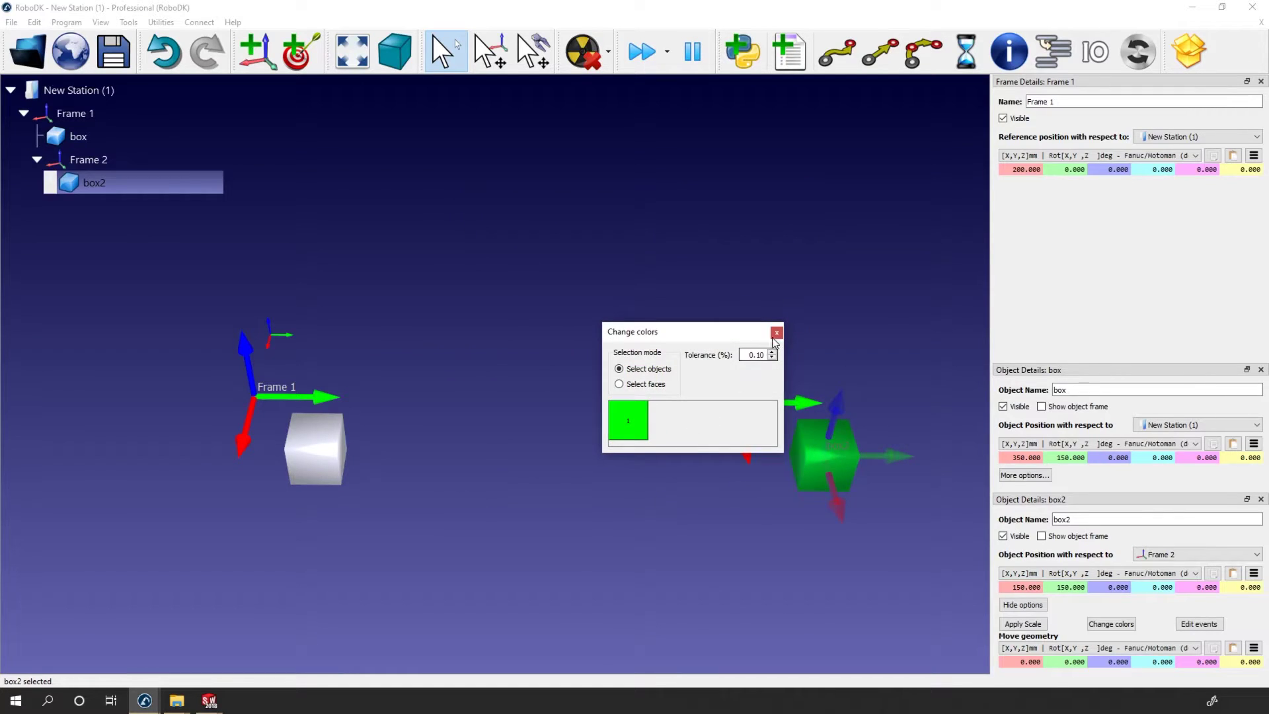
{"action": "left_click", "coordinate": [776, 333]}
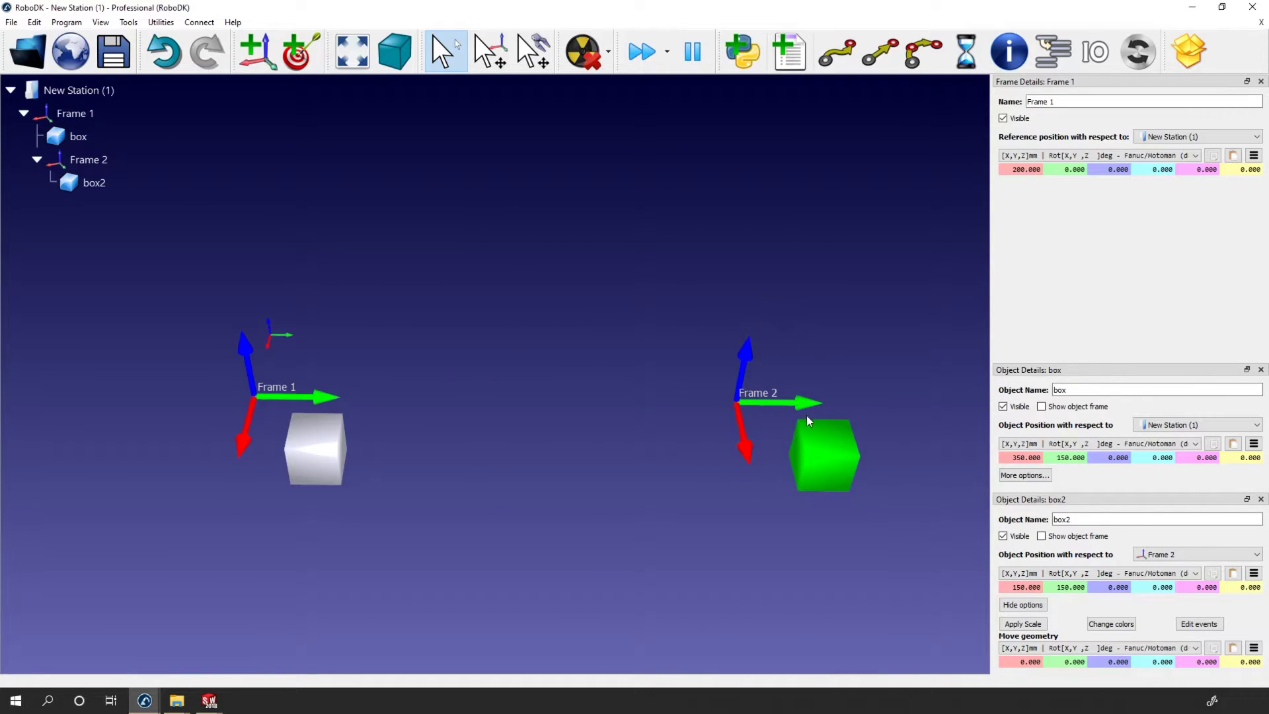
Move Frame 2 freehand along Y closer to Frame 1, and shift Frame 1 with its children to about X 193, Y 13 mm
{"action": "key", "text": "alt"}
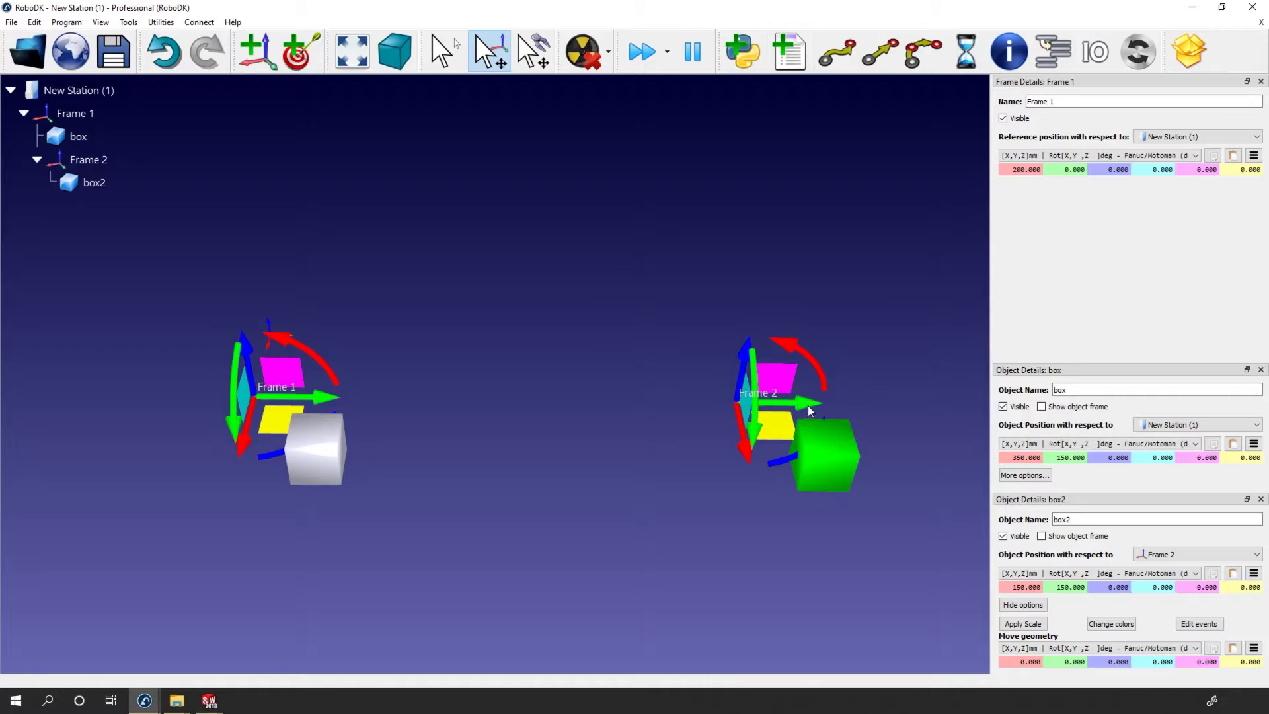
{"action": "left_click_drag", "start_coordinate": [808, 406], "coordinate": [752, 403], "text": "alt"}
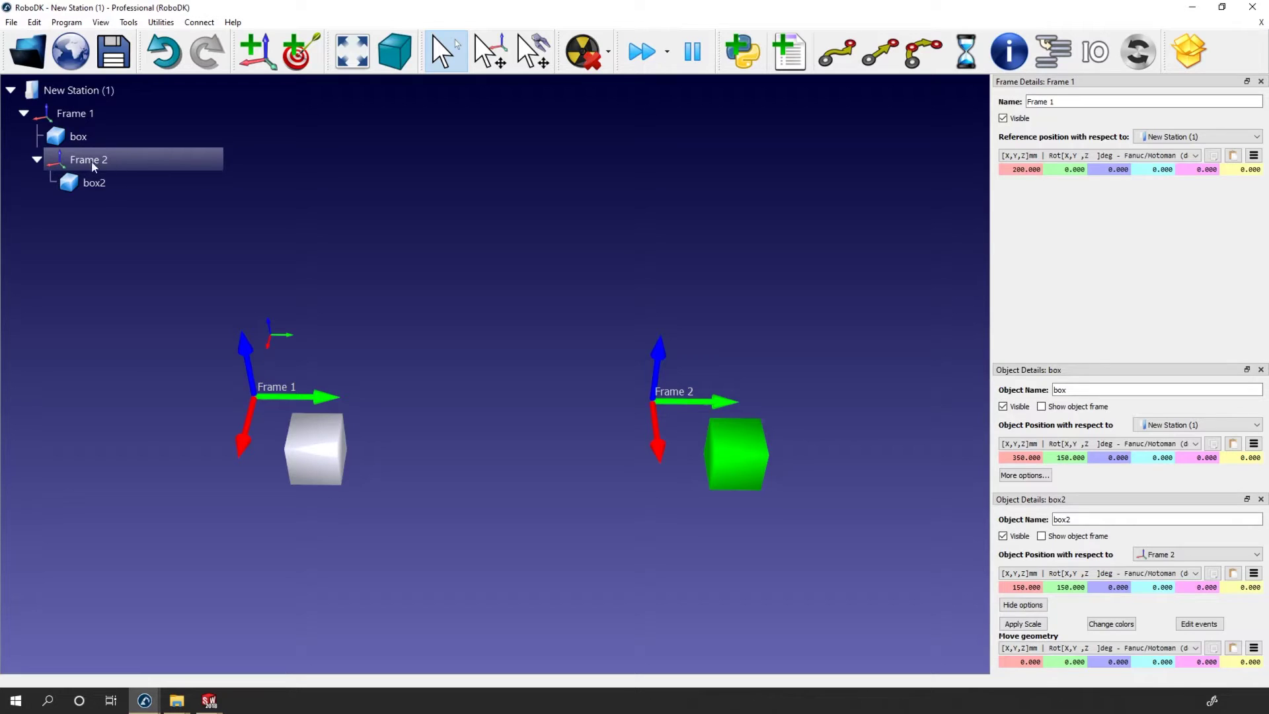
{"action": "key", "text": "alt"}
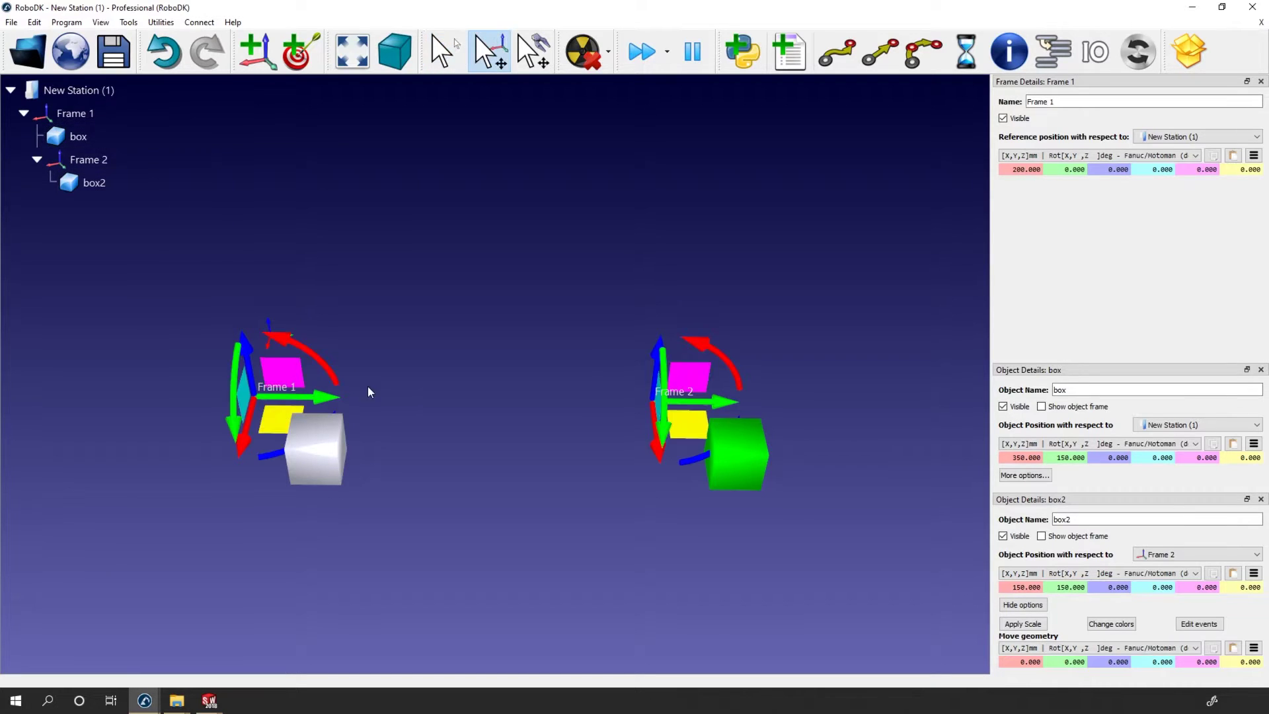
{"action": "mouse_move", "coordinate": [326, 399]}
{"action": "left_mouse_down"}
{"action": "mouse_move", "coordinate": [450, 399]}
{"action": "mouse_move", "coordinate": [260, 399]}
{"action": "mouse_move", "coordinate": [345, 399]}
{"action": "mouse_move", "coordinate": [333, 399]}
{"action": "left_mouse_up"}
{"action": "mouse_move", "coordinate": [667, 456]}
{"action": "left_mouse_down"}
{"action": "mouse_move", "coordinate": [656, 517]}
{"action": "mouse_move", "coordinate": [651, 430]}
{"action": "mouse_move", "coordinate": [651, 464]}
{"action": "left_mouse_up"}
{"action": "left_click_drag", "start_coordinate": [258, 448], "coordinate": [283, 448]}
{"action": "key", "text": "Escape"}
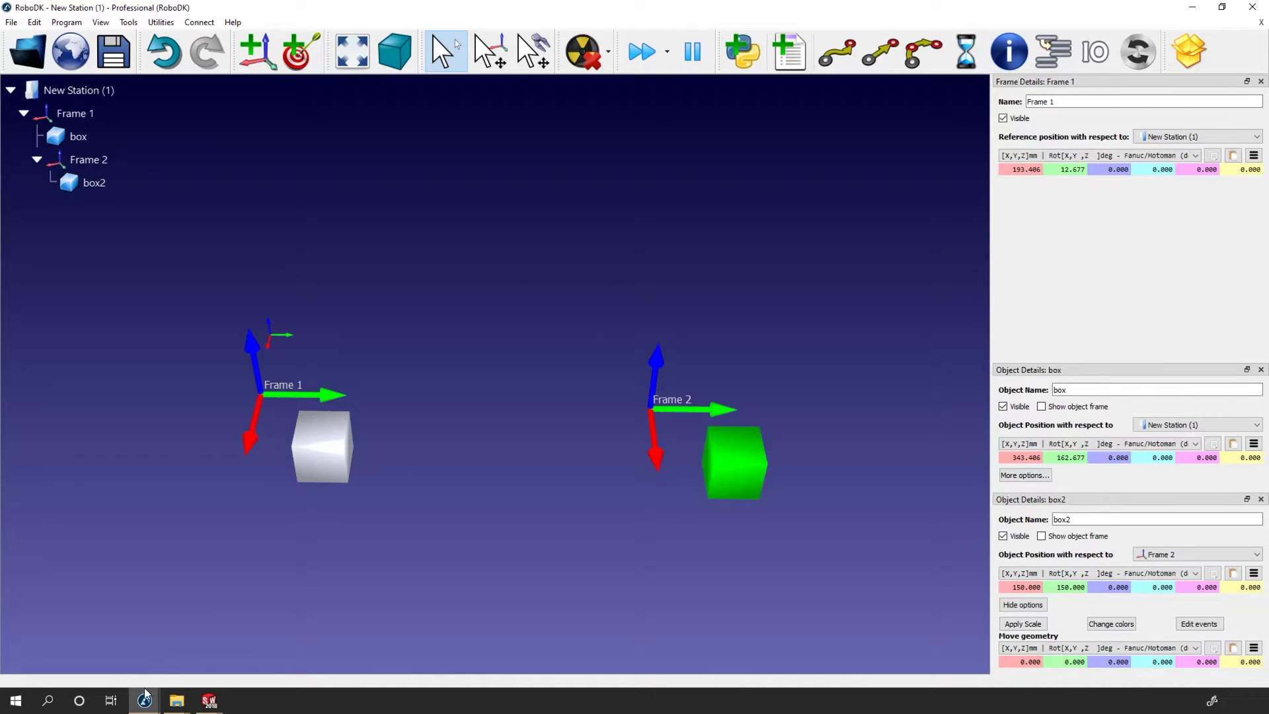
Switch to the window with the Wrench to bin without frame station and inspect its robot, tables and bins
{"action": "mouse_move", "coordinate": [146, 695]}
{"action": "left_click", "coordinate": [71, 642]}
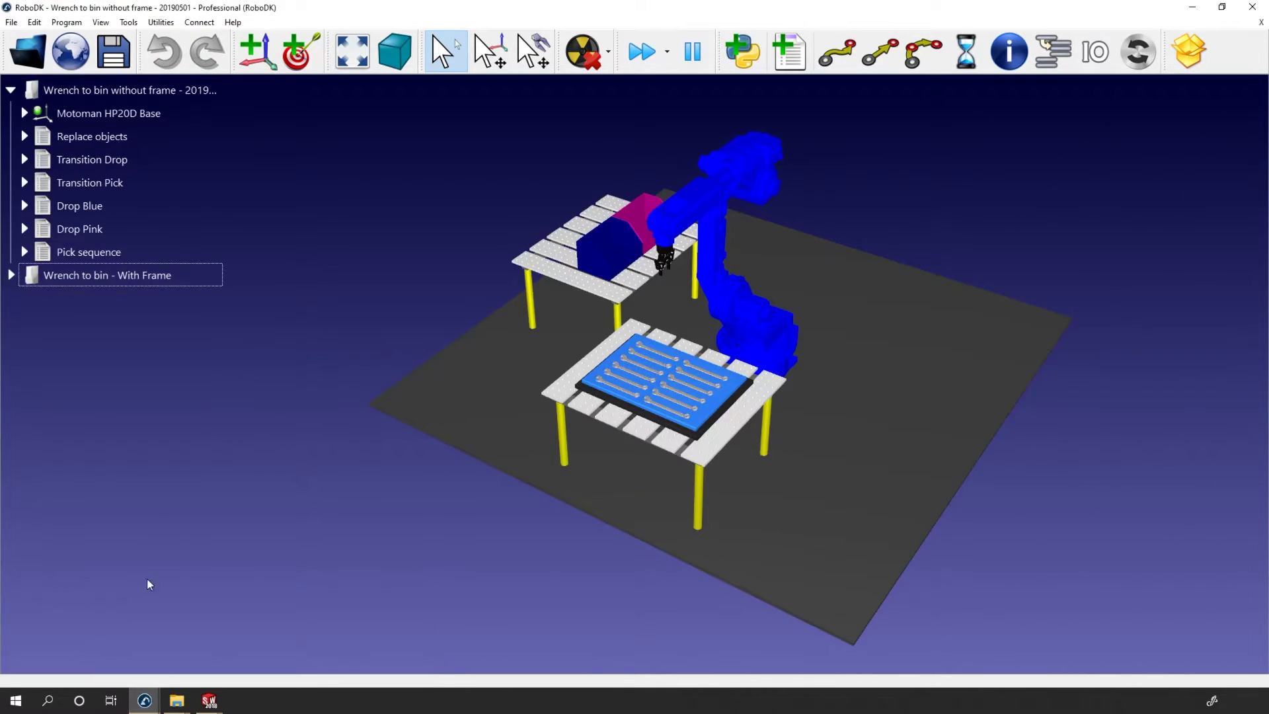
{"action": "mouse_move", "coordinate": [310, 466]}
{"action": "left_mouse_down"}
{"action": "mouse_move", "coordinate": [197, 442]}
{"action": "mouse_move", "coordinate": [226, 465]}
{"action": "mouse_move", "coordinate": [230, 437]}
{"action": "mouse_move", "coordinate": [328, 454]}
{"action": "left_mouse_up"}
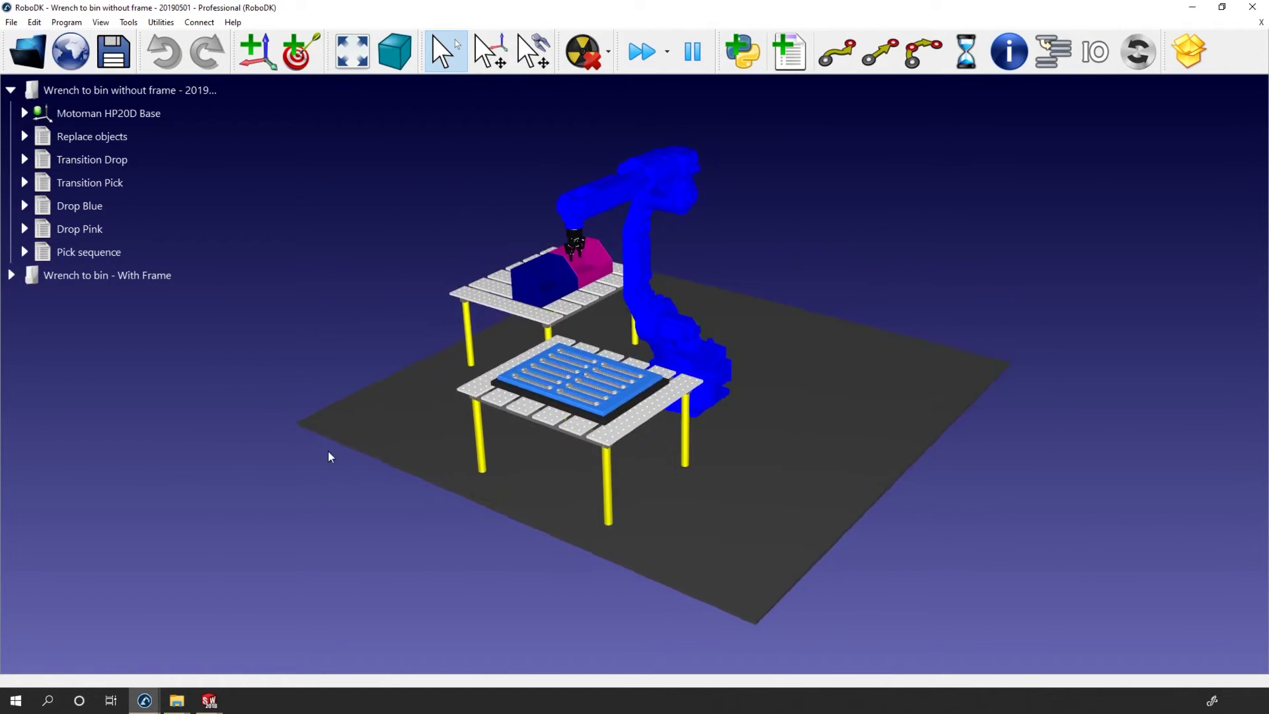
{"action": "scroll", "coordinate": [552, 391], "scroll_direction": "up", "scroll_amount": 2}
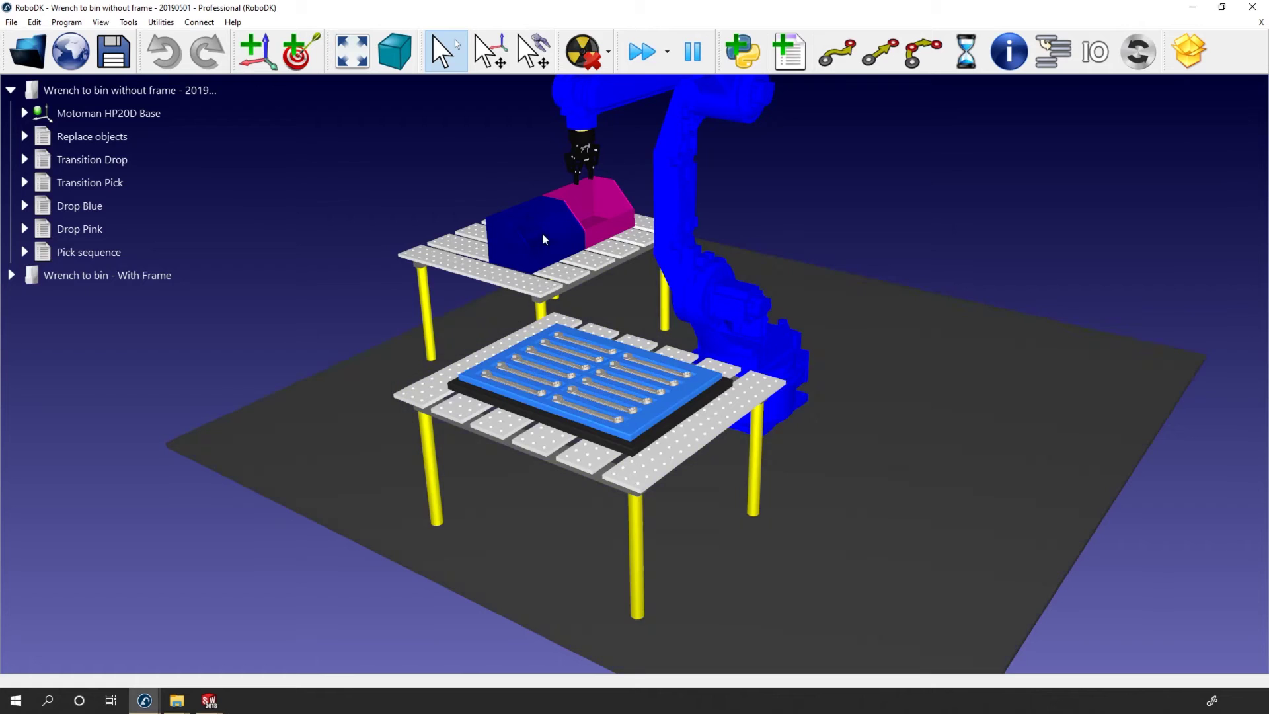
{"action": "scroll", "coordinate": [440, 390], "scroll_direction": "down", "scroll_amount": 2}
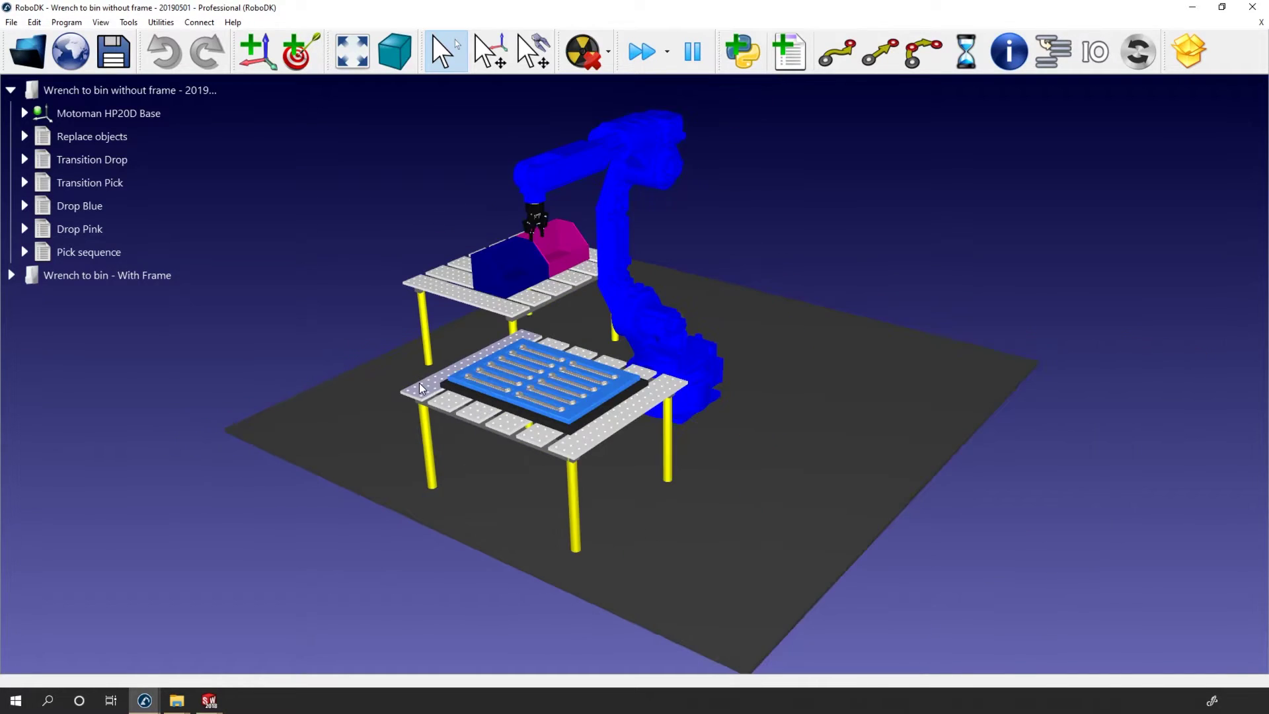
{"action": "left_click_drag", "start_coordinate": [439, 390], "coordinate": [397, 426]}
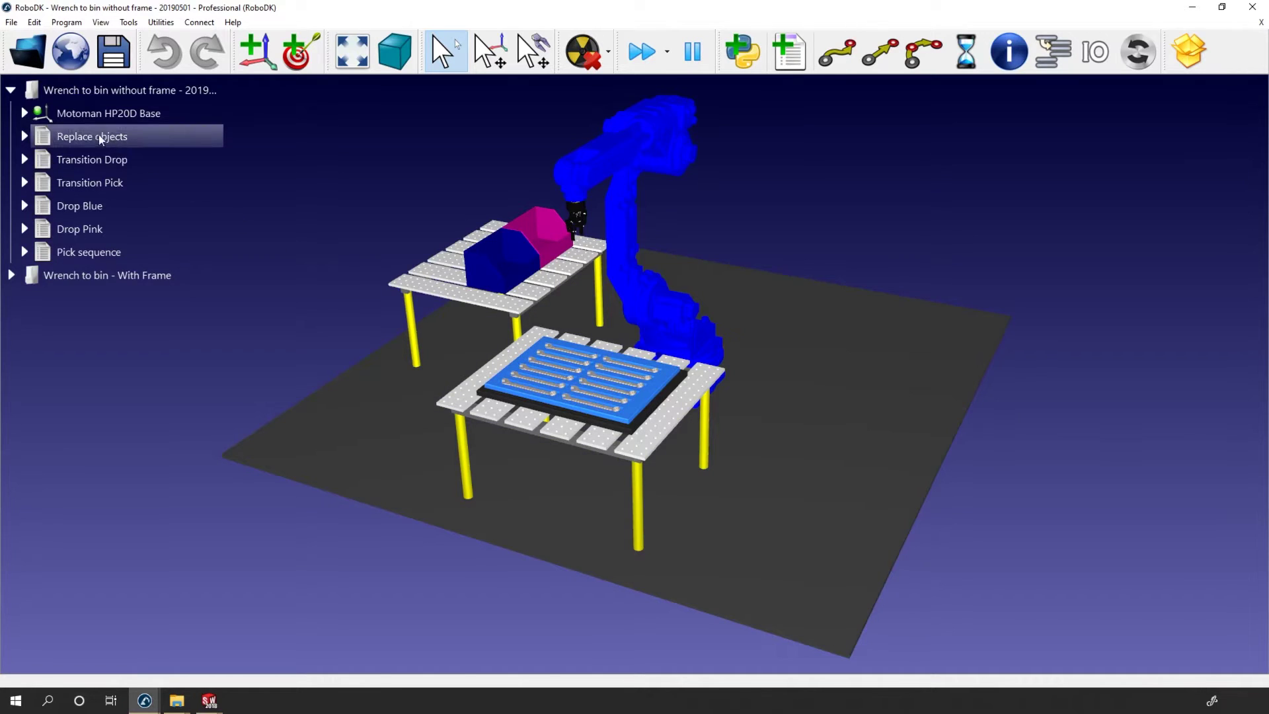
Expand Motoman HP20D Base in the station tree and examine the objects and targets attached to it
{"action": "left_click", "coordinate": [24, 113]}
{"action": "scroll", "coordinate": [139, 231], "scroll_direction": "down", "scroll_amount": 1}
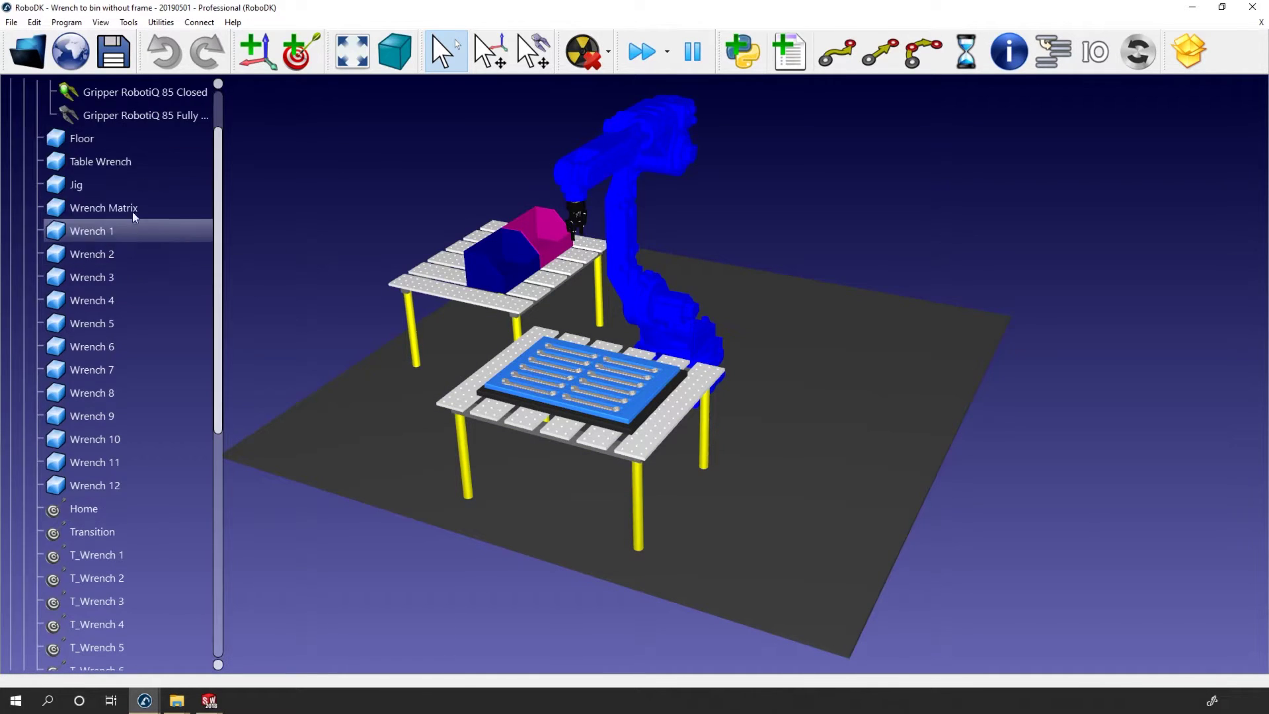
{"action": "scroll", "coordinate": [115, 208], "scroll_direction": "down", "scroll_amount": 4}
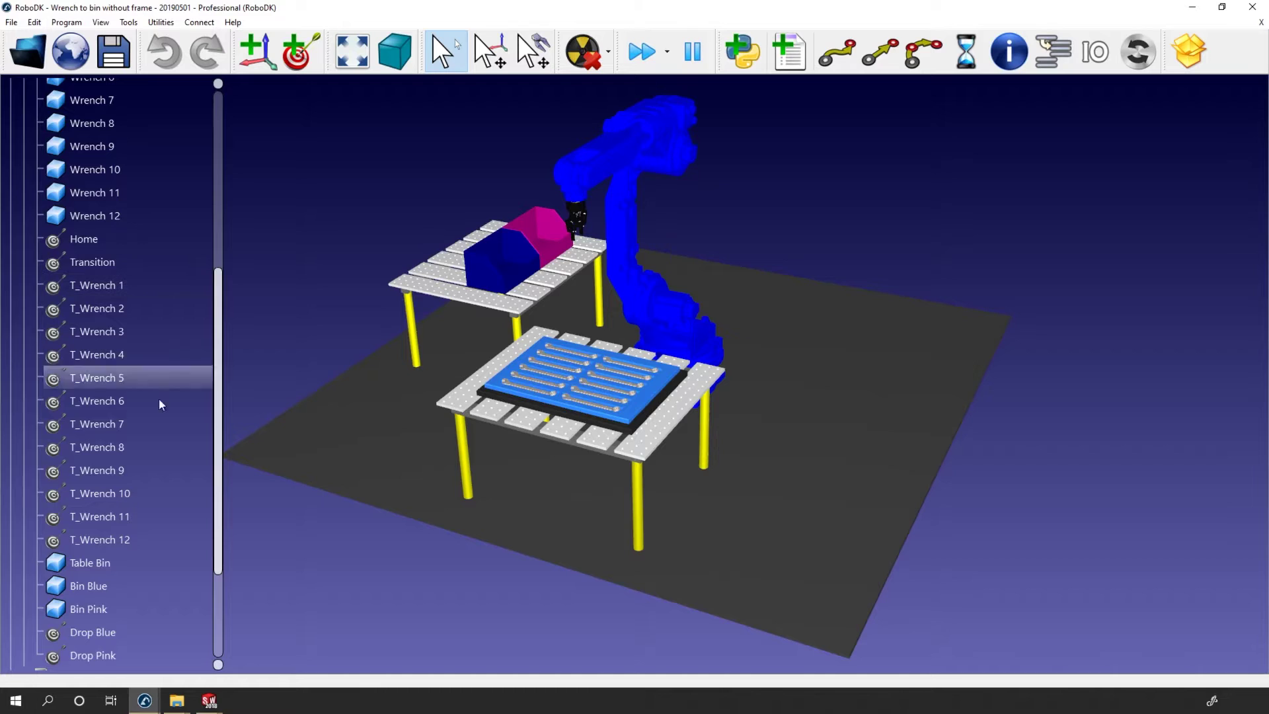
{"action": "scroll", "coordinate": [129, 480], "scroll_direction": "down", "scroll_amount": 2}
{"action": "scroll", "coordinate": [137, 478], "scroll_direction": "up", "scroll_amount": 7}
{"action": "scroll", "coordinate": [137, 467], "scroll_direction": "up", "scroll_amount": 2}
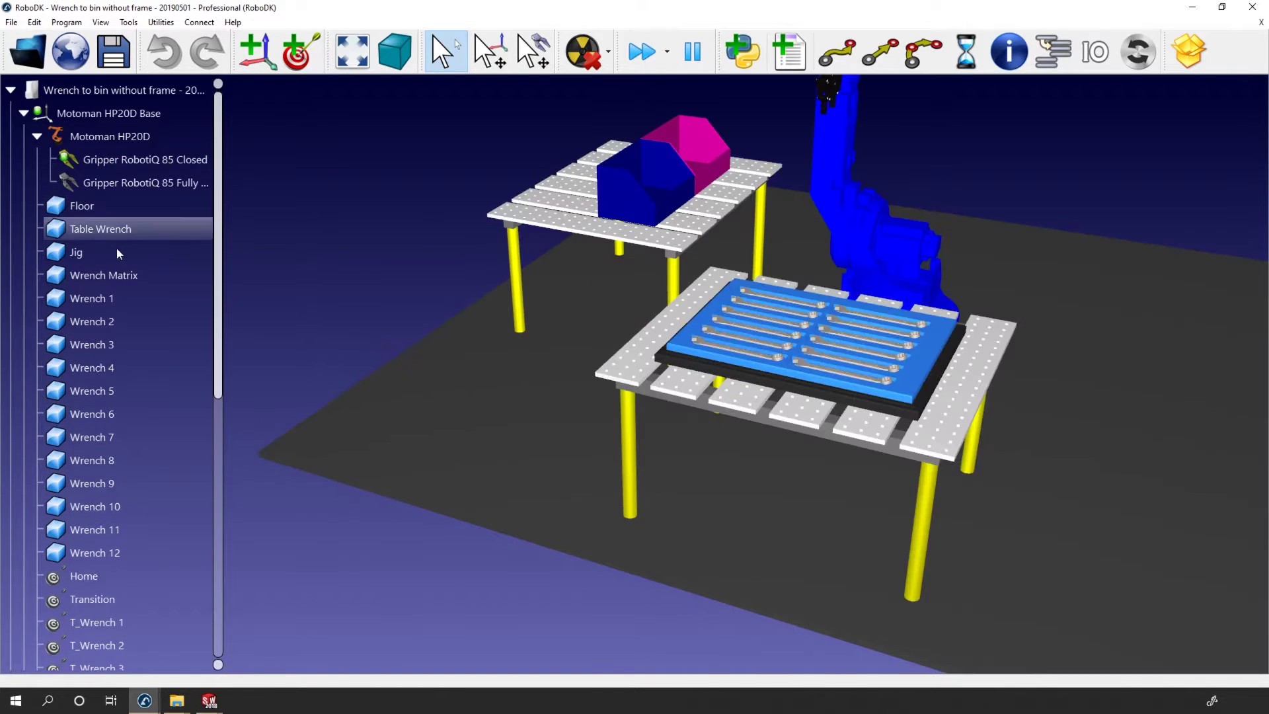
{"action": "scroll", "coordinate": [521, 405], "scroll_direction": "down", "scroll_amount": 2}
{"action": "mouse_move", "coordinate": [521, 404]}
{"action": "left_mouse_down"}
{"action": "mouse_move", "coordinate": [497, 403]}
{"action": "mouse_move", "coordinate": [521, 419]}
{"action": "mouse_move", "coordinate": [520, 435]}
{"action": "left_mouse_up"}
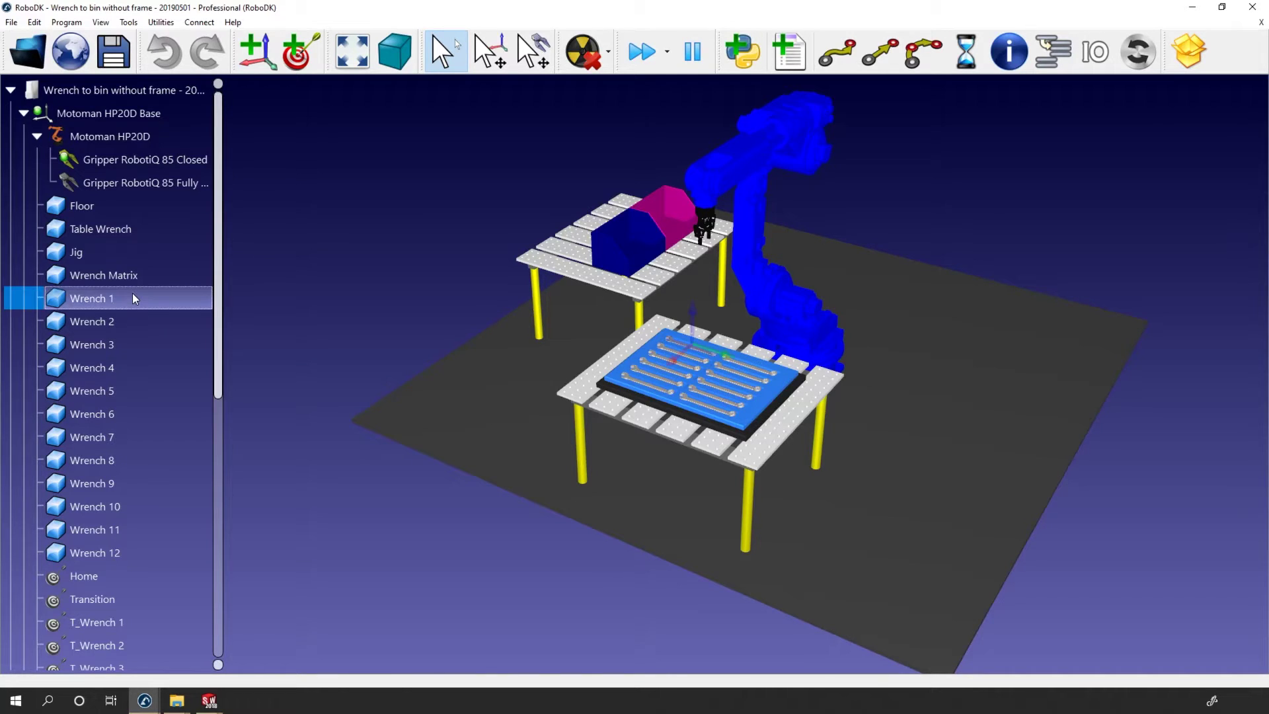
Position the Table Wrench object at X 700 and Y -150 mm with respect to the Motoman HP20D Base
{"action": "left_click", "coordinate": [100, 230]}
{"action": "double_click", "coordinate": [101, 229]}
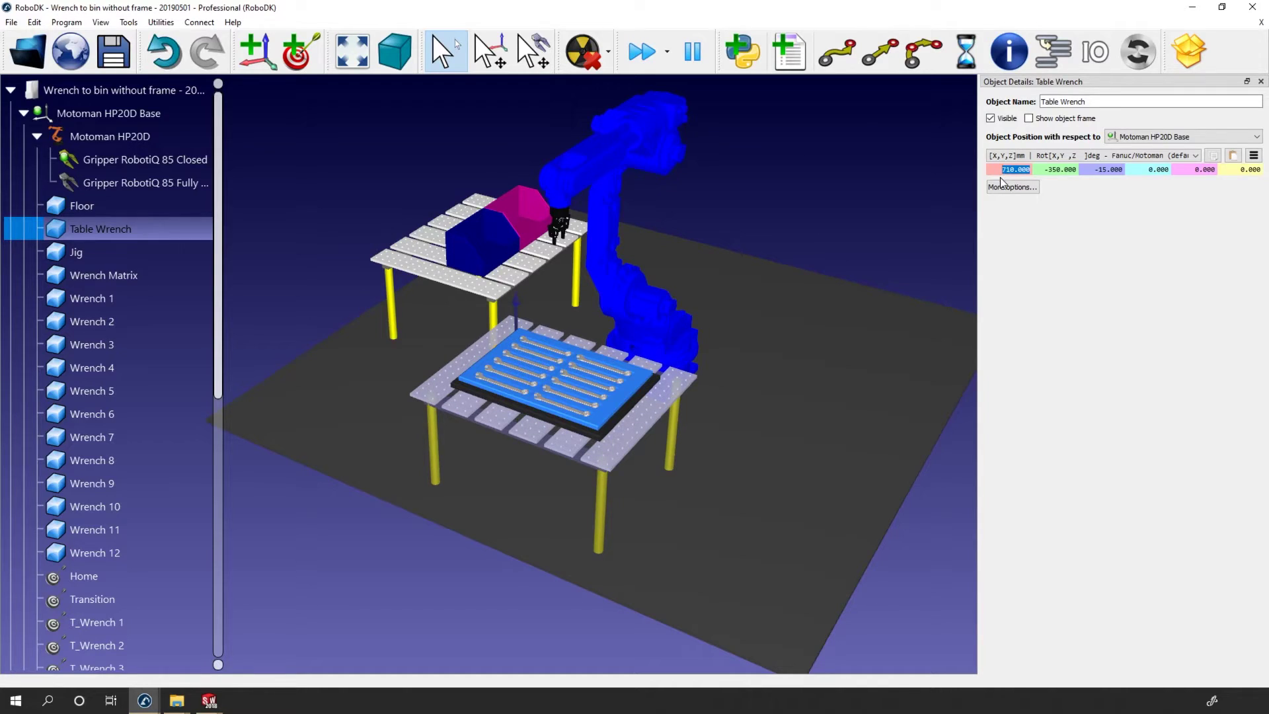
{"action": "scroll", "coordinate": [1000, 172], "scroll_direction": "down", "scroll_amount": 1}
{"action": "left_click", "coordinate": [1051, 169]}
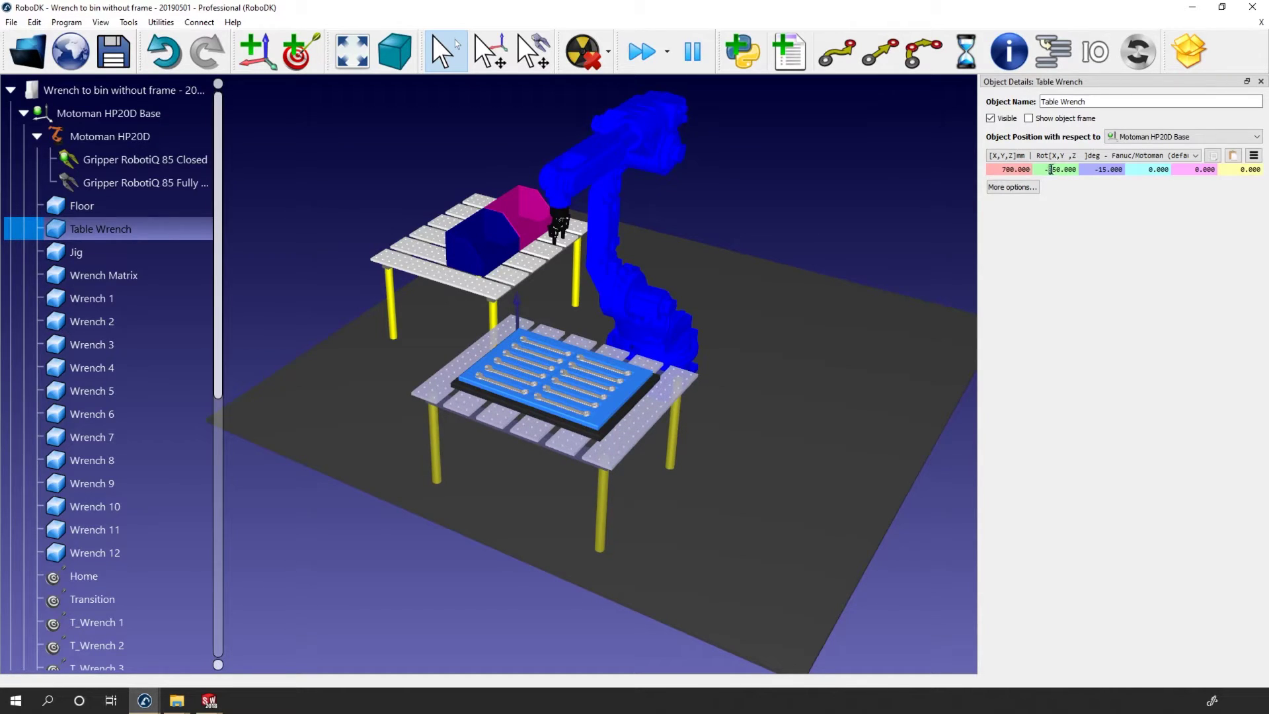
{"action": "type", "text": "1"}
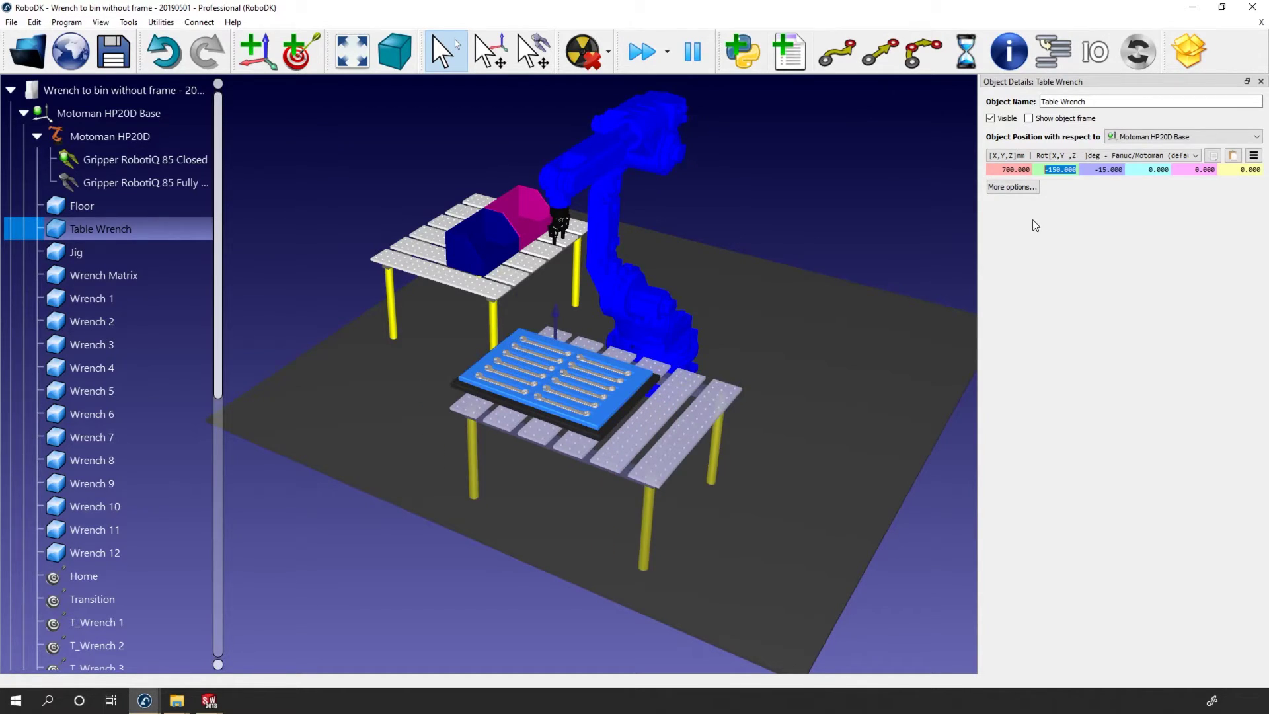
{"action": "key", "text": "Return"}
{"action": "left_click", "coordinate": [1260, 81]}
Set the Jig's Y position to -150 mm with respect to the Motoman HP20D Base
{"action": "left_click", "coordinate": [124, 252]}
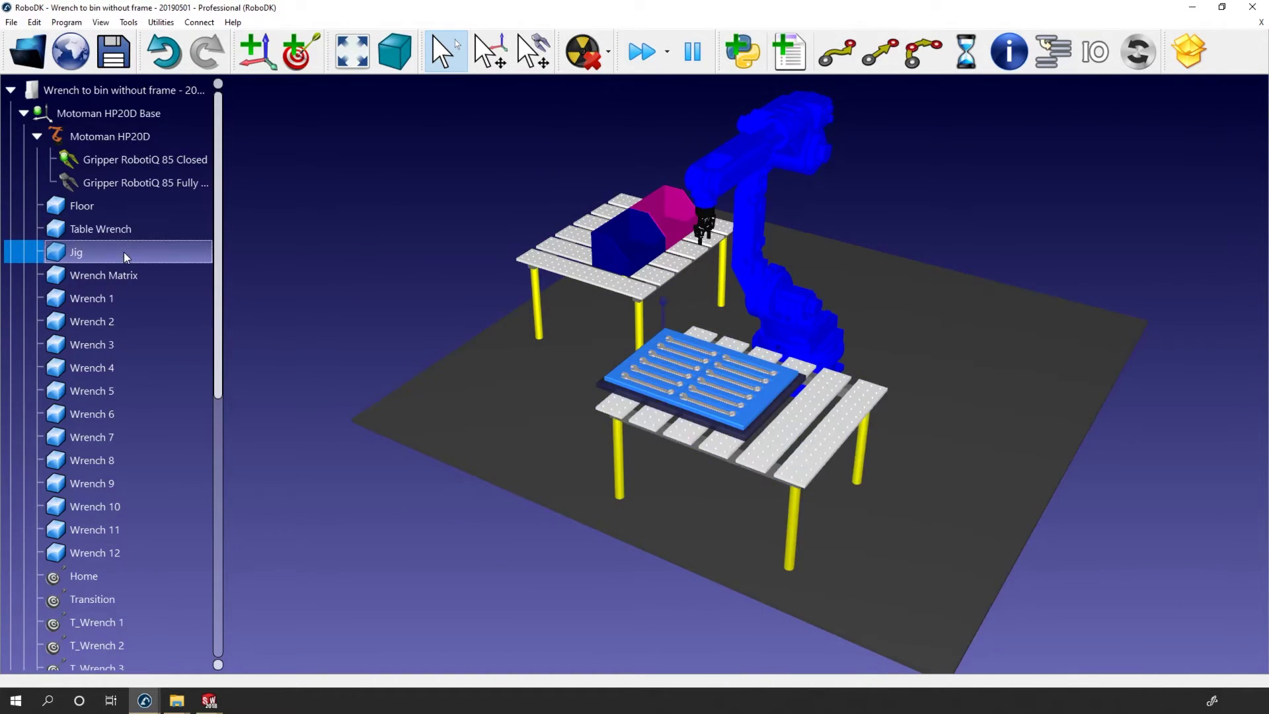
{"action": "double_click", "coordinate": [125, 251]}
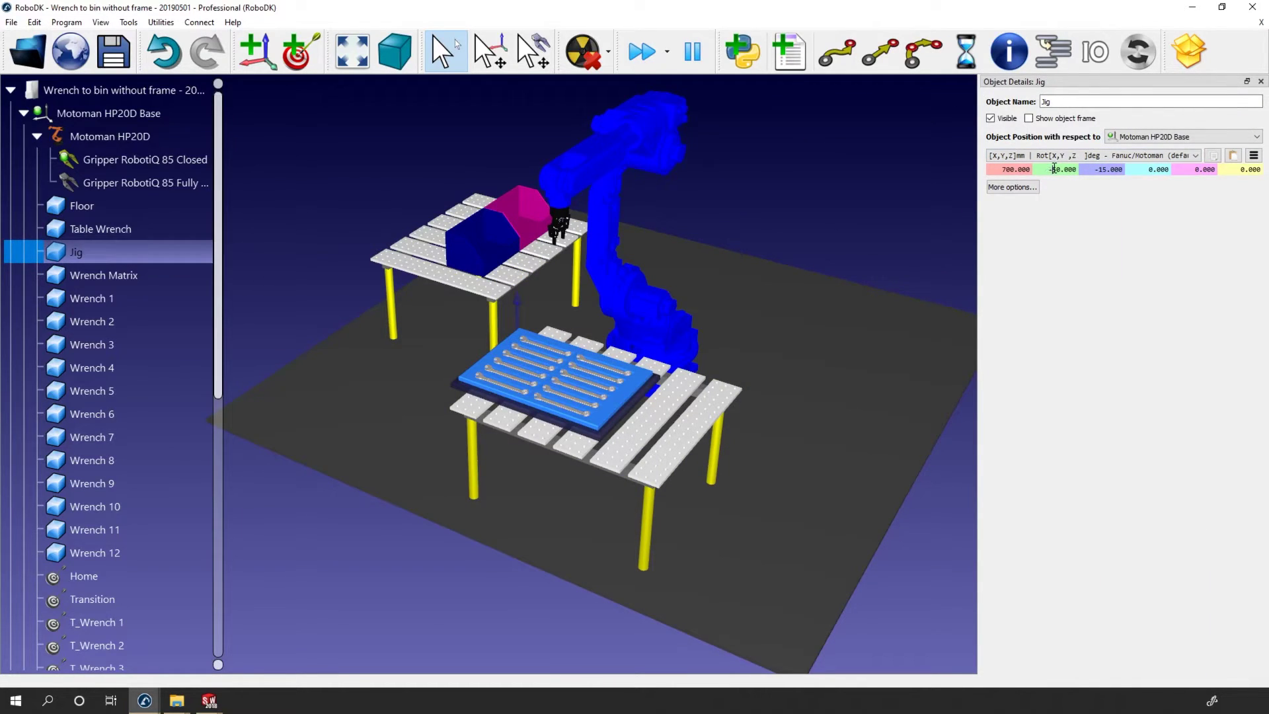
{"action": "scroll", "coordinate": [1054, 168], "scroll_direction": "up", "scroll_amount": 5}
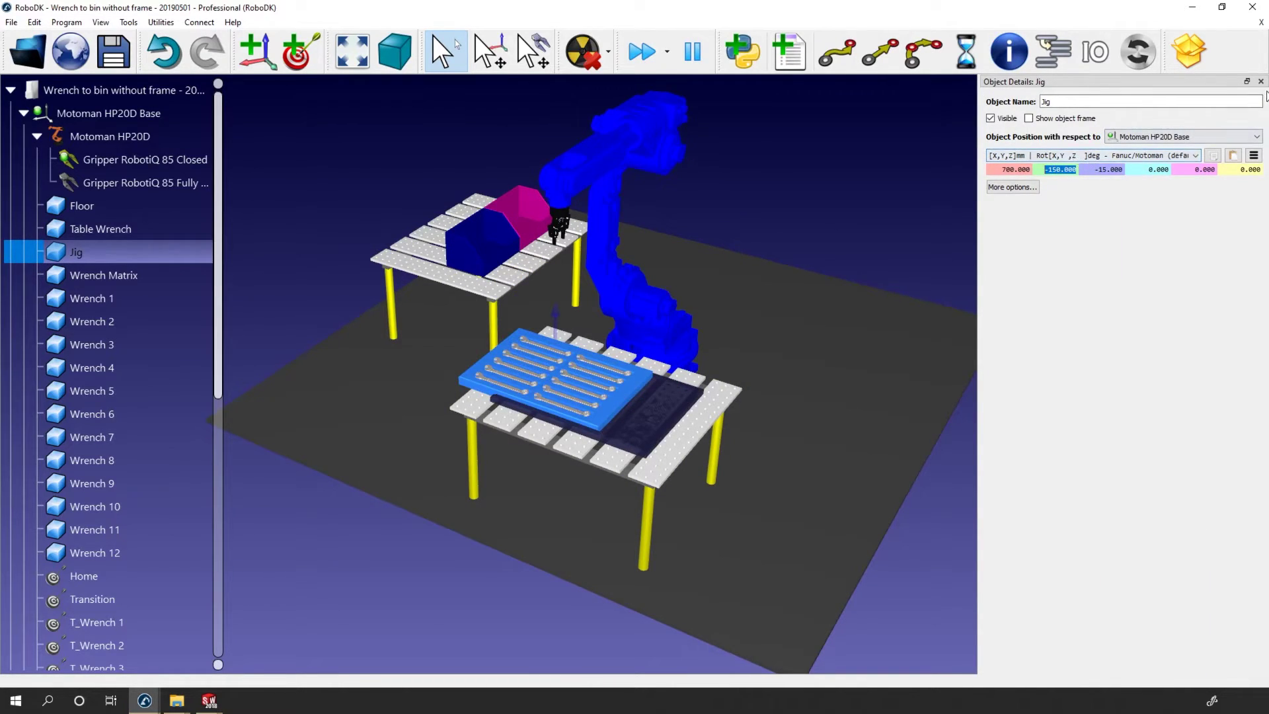
{"action": "left_click", "coordinate": [1260, 82]}
Set target T_Wrench 1's Y position to -35 mm and inspect the robot and wrench table from other angles
{"action": "double_click", "coordinate": [171, 620]}
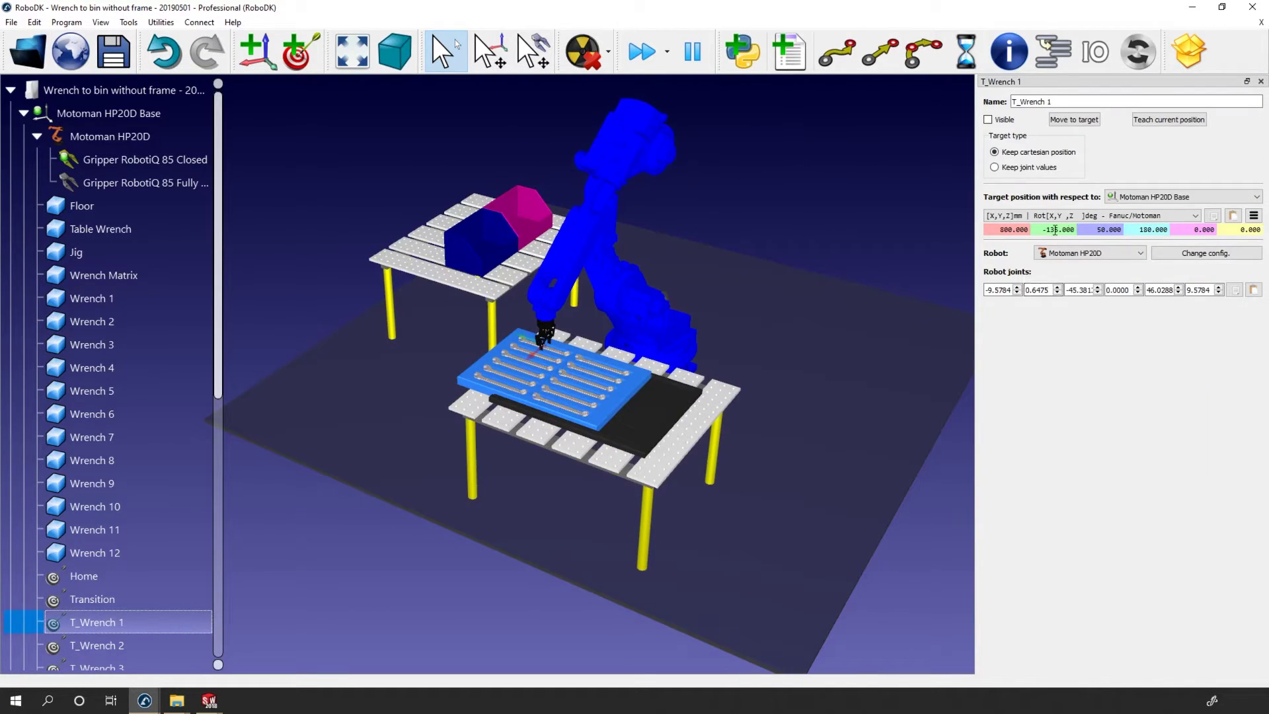
{"action": "left_click", "coordinate": [1048, 229]}
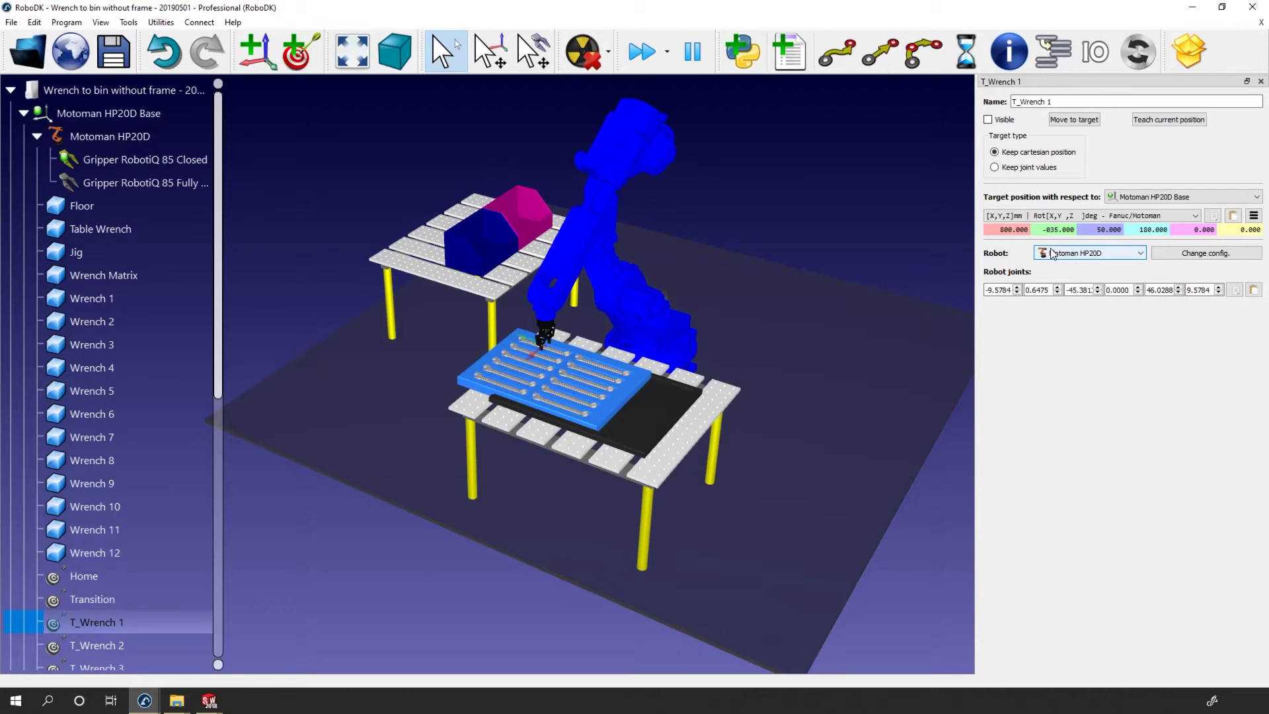
{"action": "key", "text": "Return"}
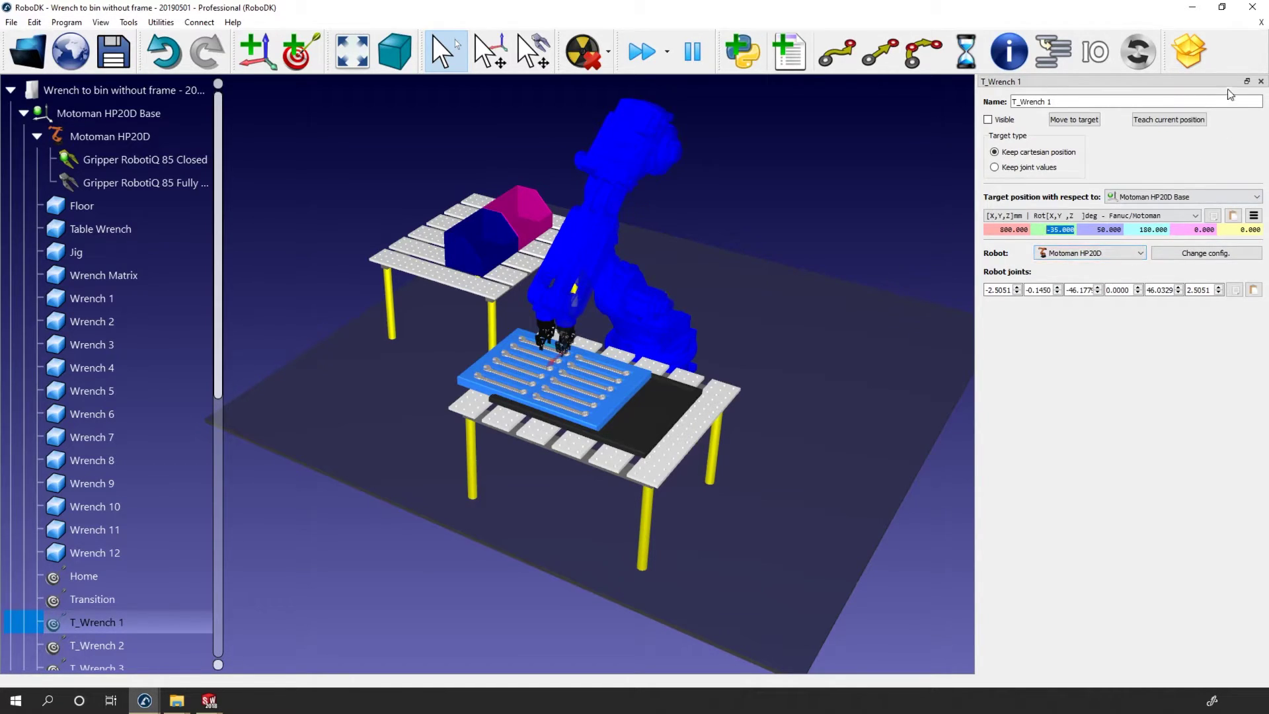
{"action": "left_click", "coordinate": [1261, 82]}
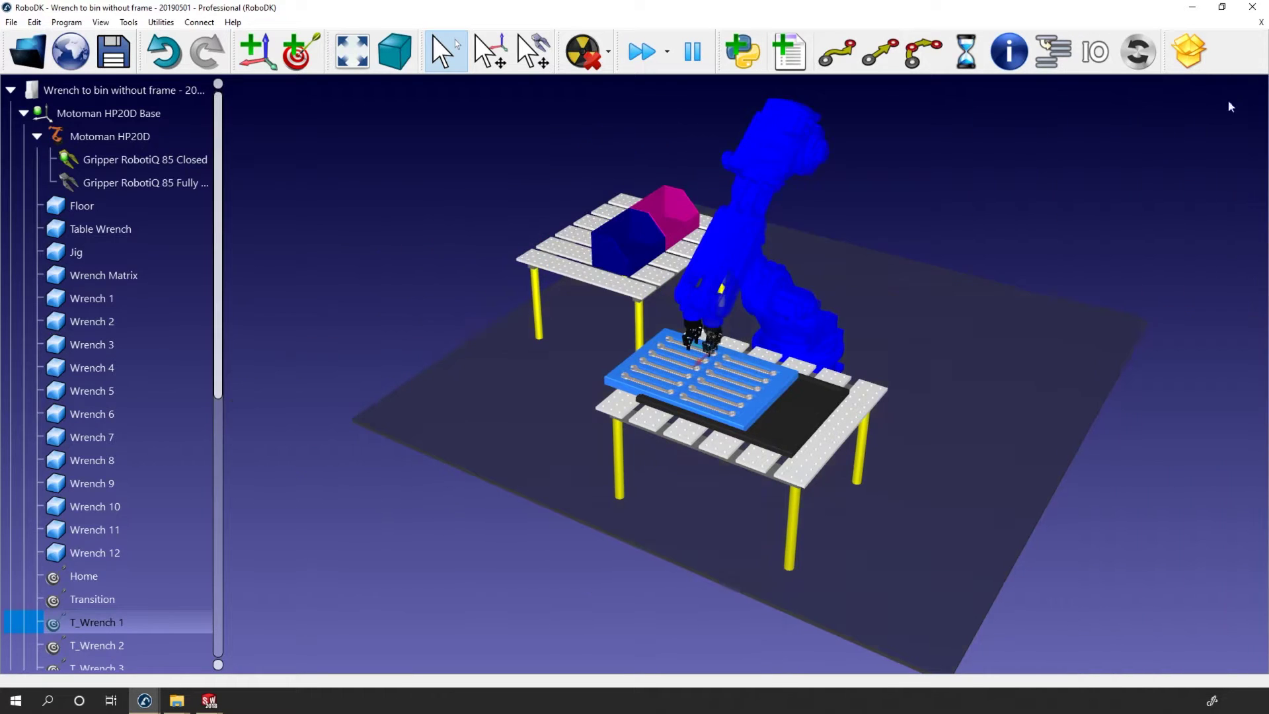
{"action": "left_click_drag", "start_coordinate": [774, 414], "coordinate": [791, 380]}
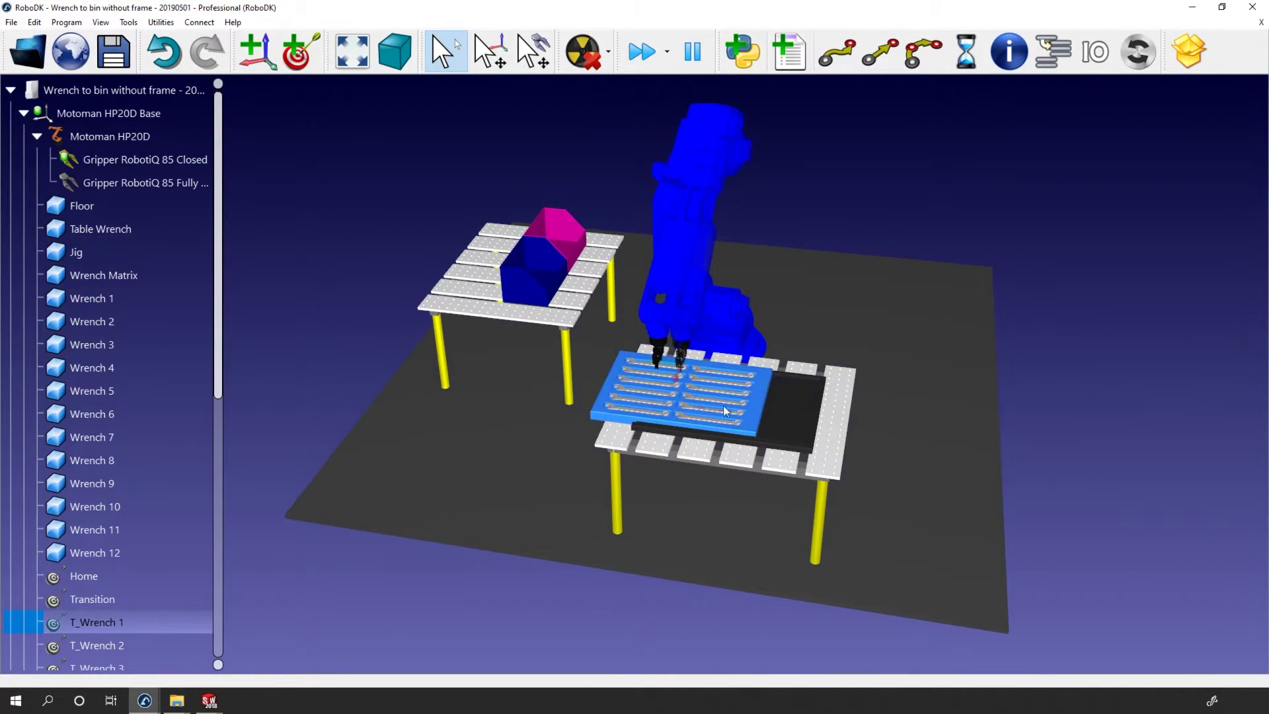
{"action": "left_click_drag", "start_coordinate": [721, 402], "coordinate": [714, 434]}
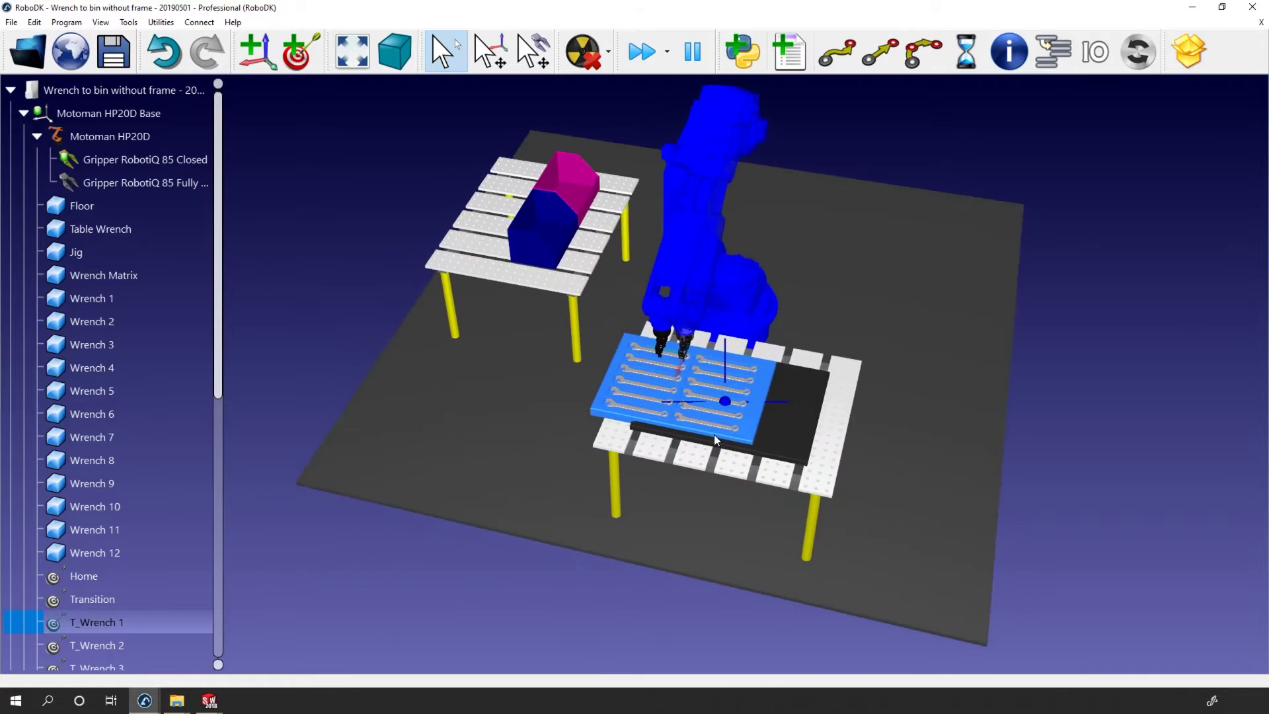
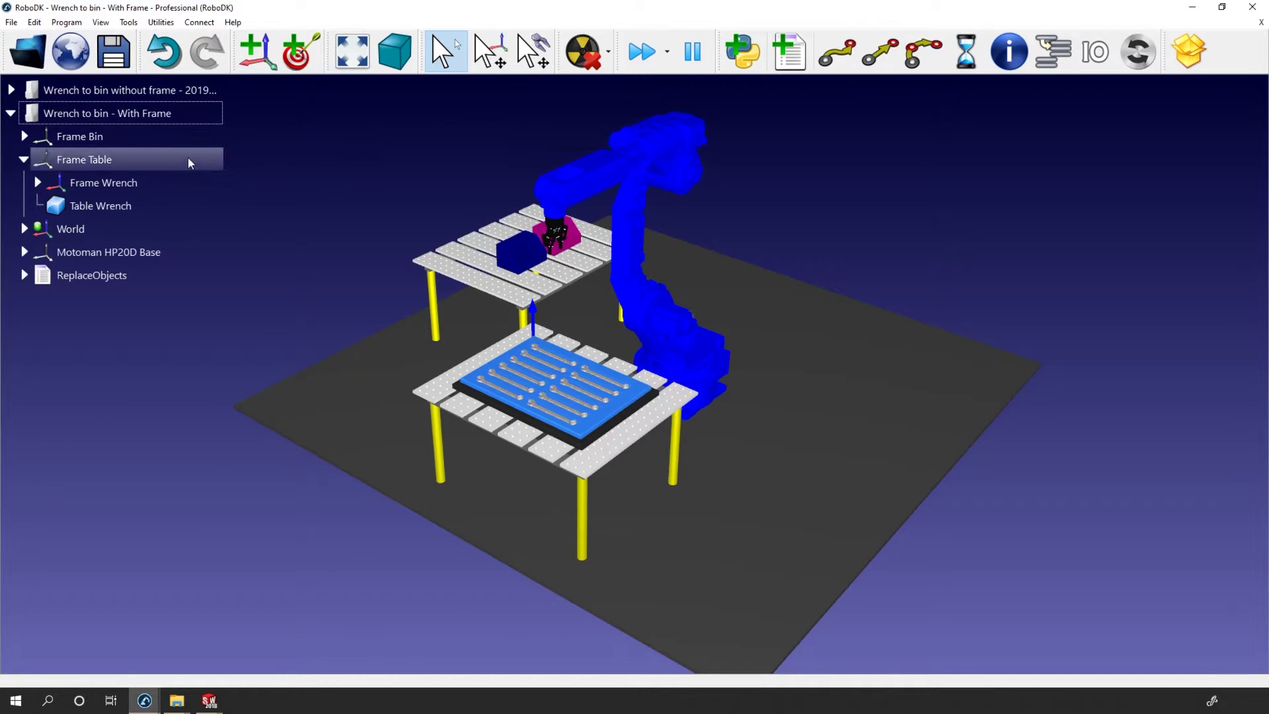
Expand Frame Wrench under Frame Table in the With Frame station and examine the objects and targets nested in it
{"action": "left_click", "coordinate": [339, 198]}
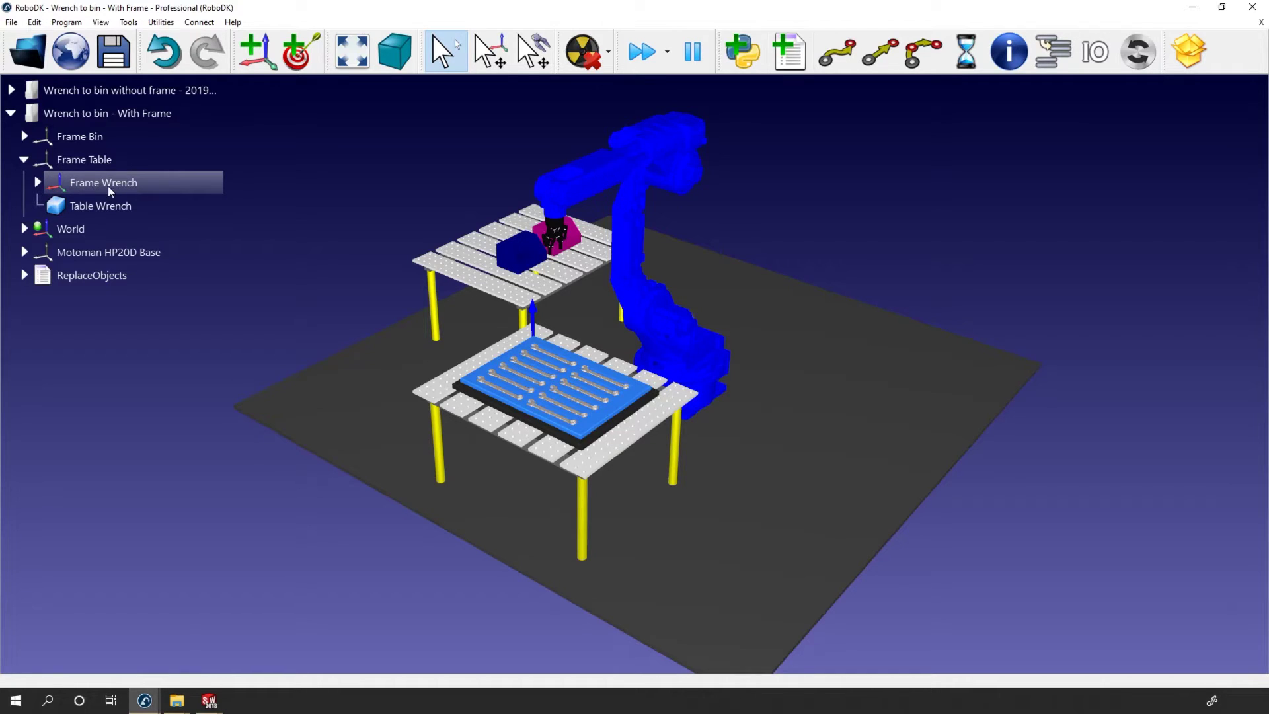
{"action": "left_click", "coordinate": [37, 183]}
{"action": "scroll", "coordinate": [93, 205], "scroll_direction": "down", "scroll_amount": 1}
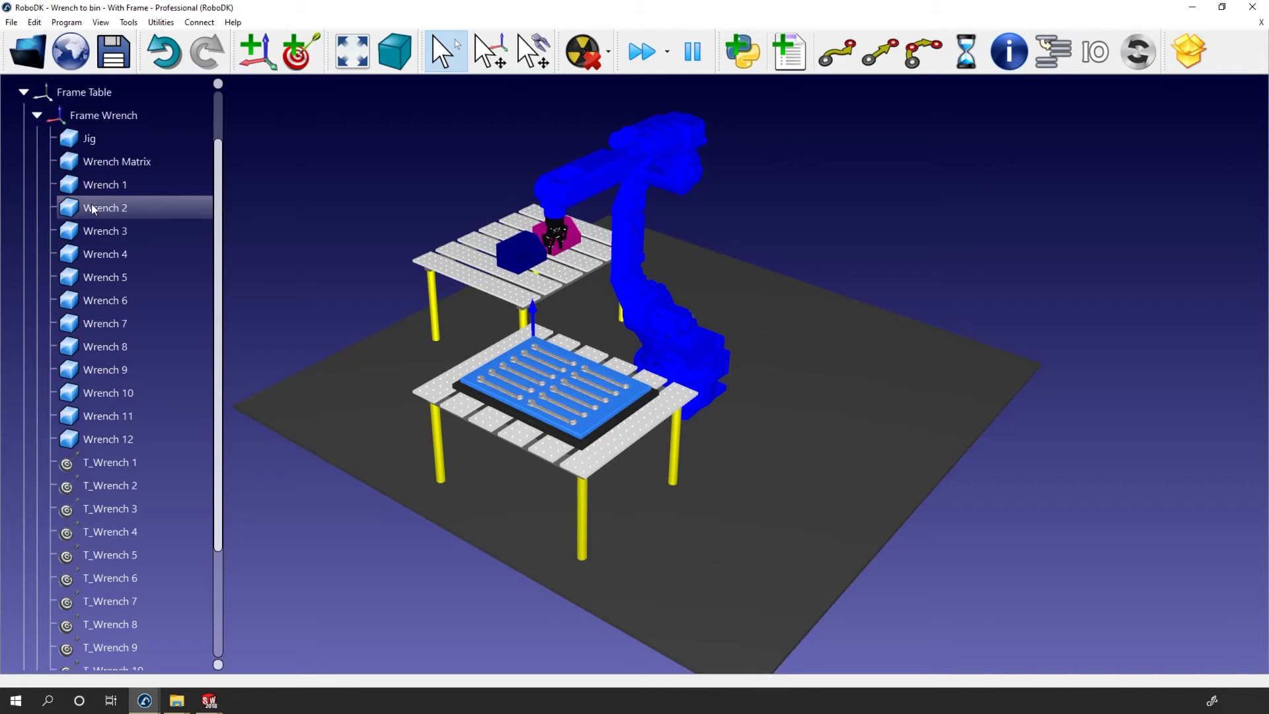
{"action": "scroll", "coordinate": [92, 209], "scroll_direction": "down", "scroll_amount": 1}
{"action": "scroll", "coordinate": [92, 209], "scroll_direction": "up", "scroll_amount": 1}
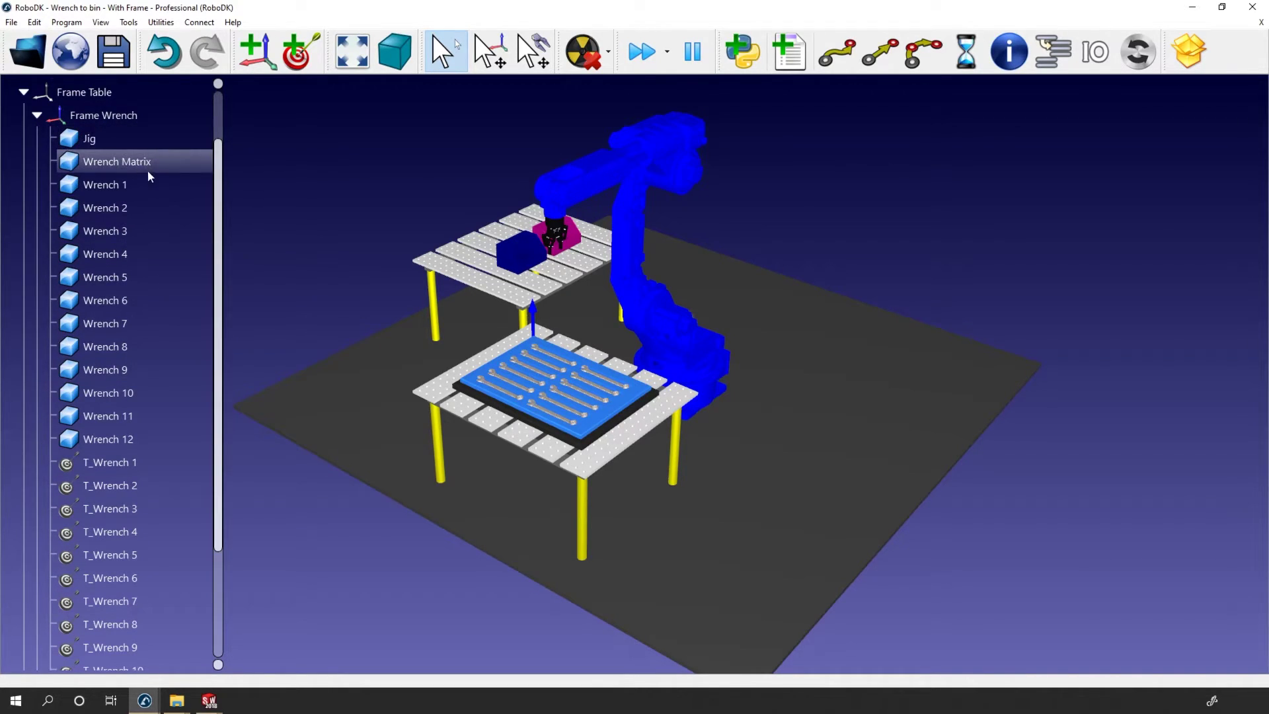
{"action": "scroll", "coordinate": [145, 429], "scroll_direction": "down", "scroll_amount": 1}
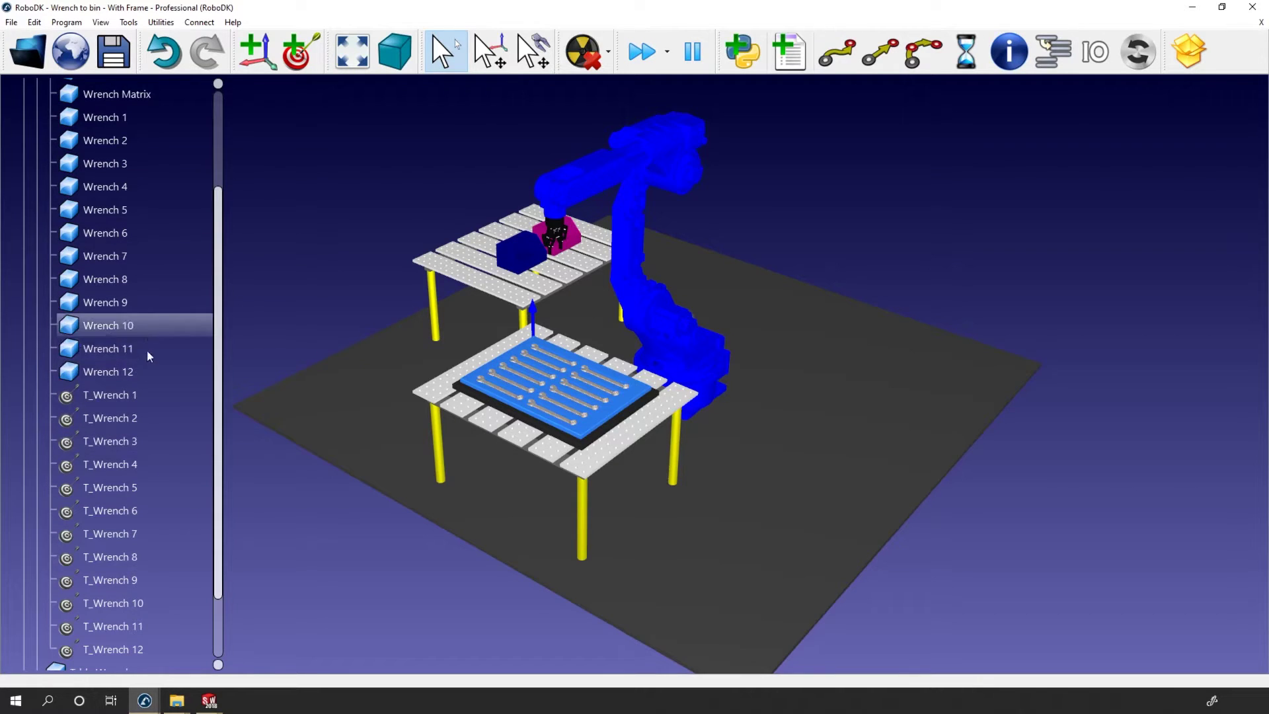
{"action": "scroll", "coordinate": [120, 596], "scroll_direction": "down", "scroll_amount": 1}
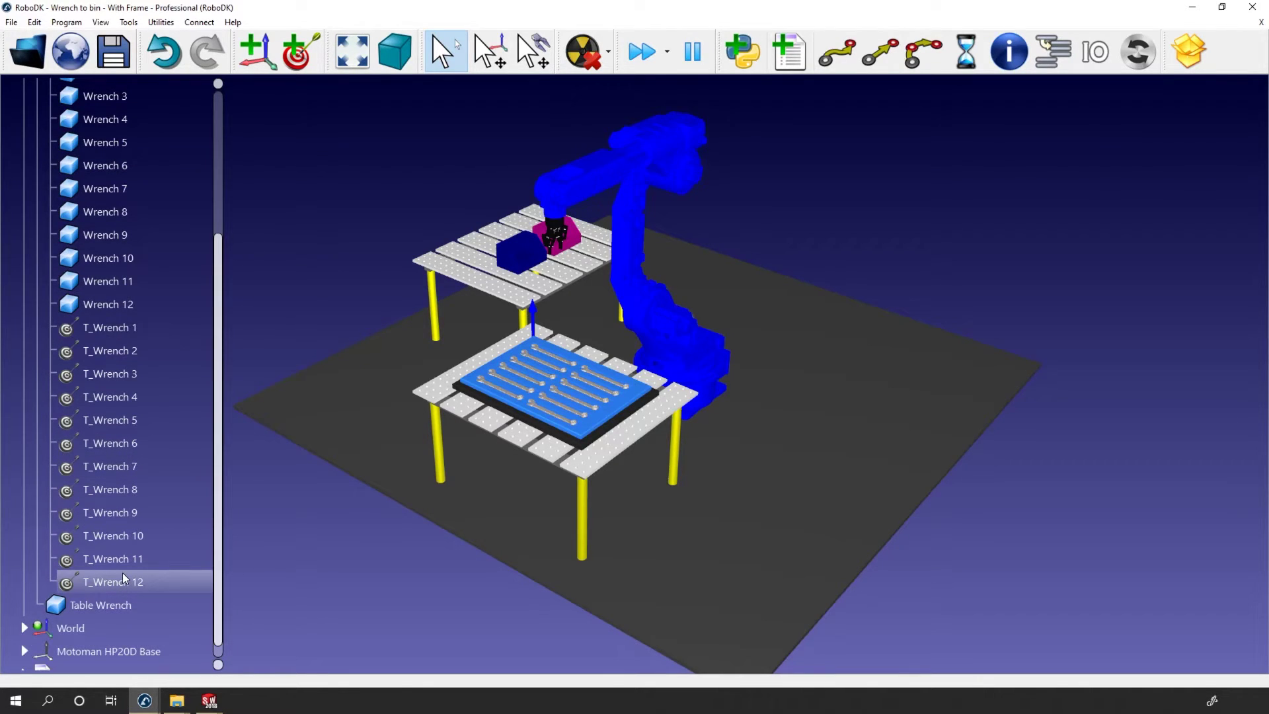
{"action": "scroll", "coordinate": [121, 573], "scroll_direction": "up", "scroll_amount": 2}
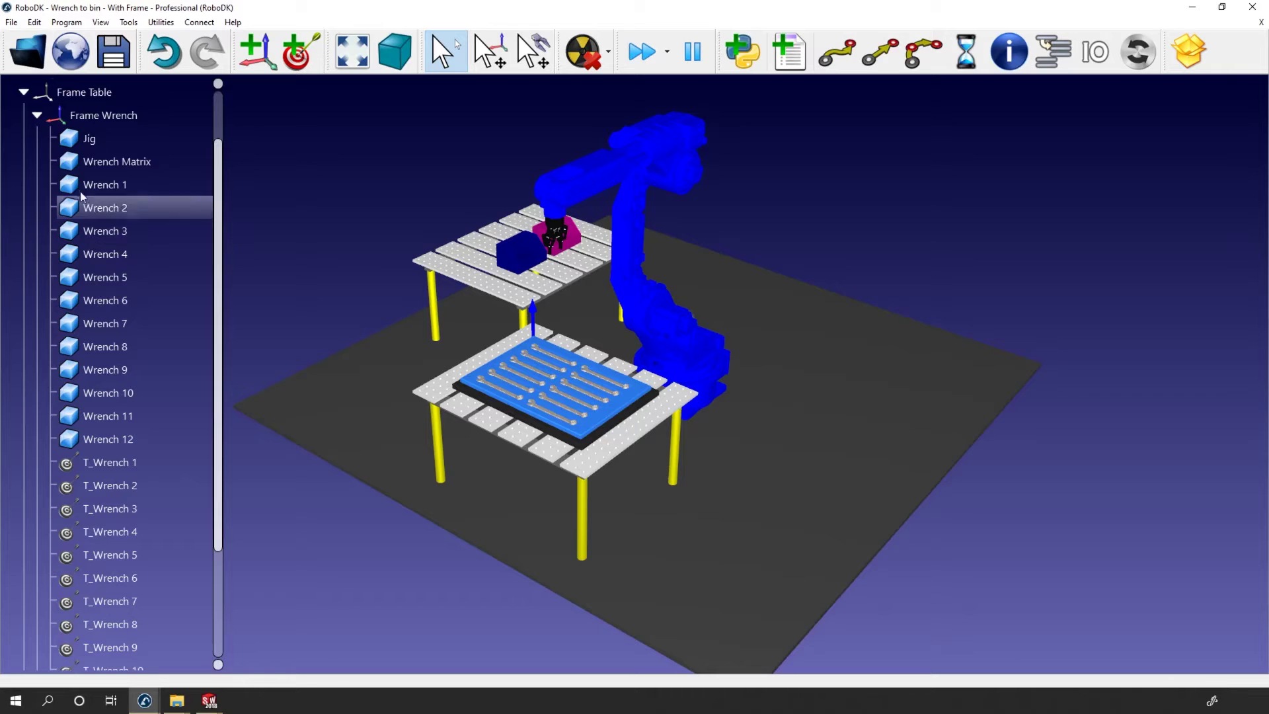
Open Frame Wrench's details, try a Y offset of 10 mm from Frame Table, and reset Y to 0
{"action": "double_click", "coordinate": [66, 116]}
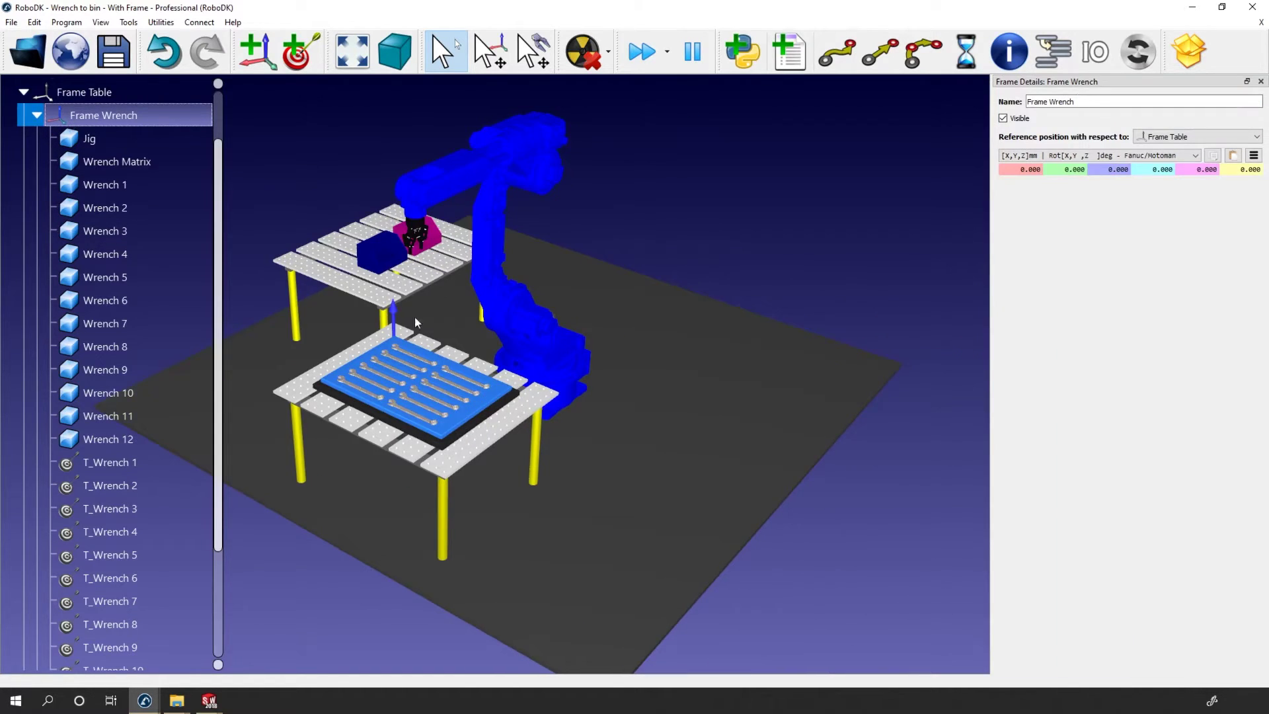
{"action": "left_click_drag", "start_coordinate": [601, 423], "coordinate": [609, 501]}
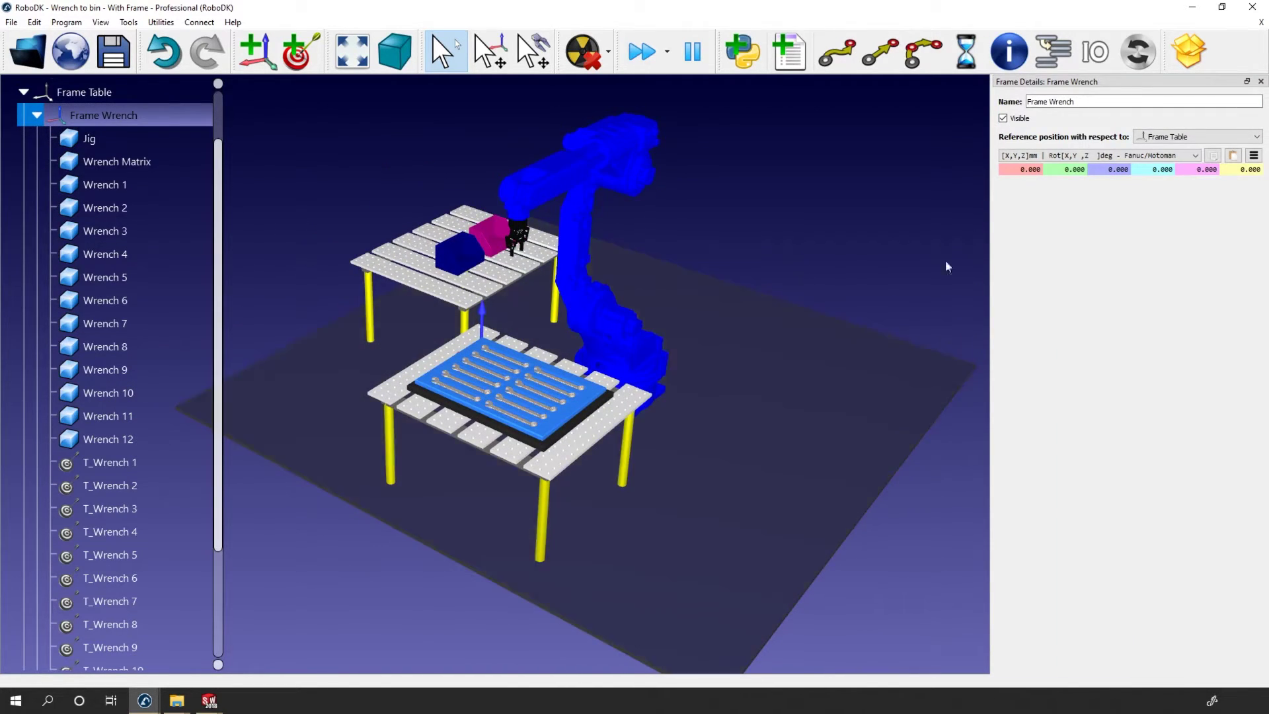
{"action": "type", "text": "1"}
{"action": "key", "text": "Return"}
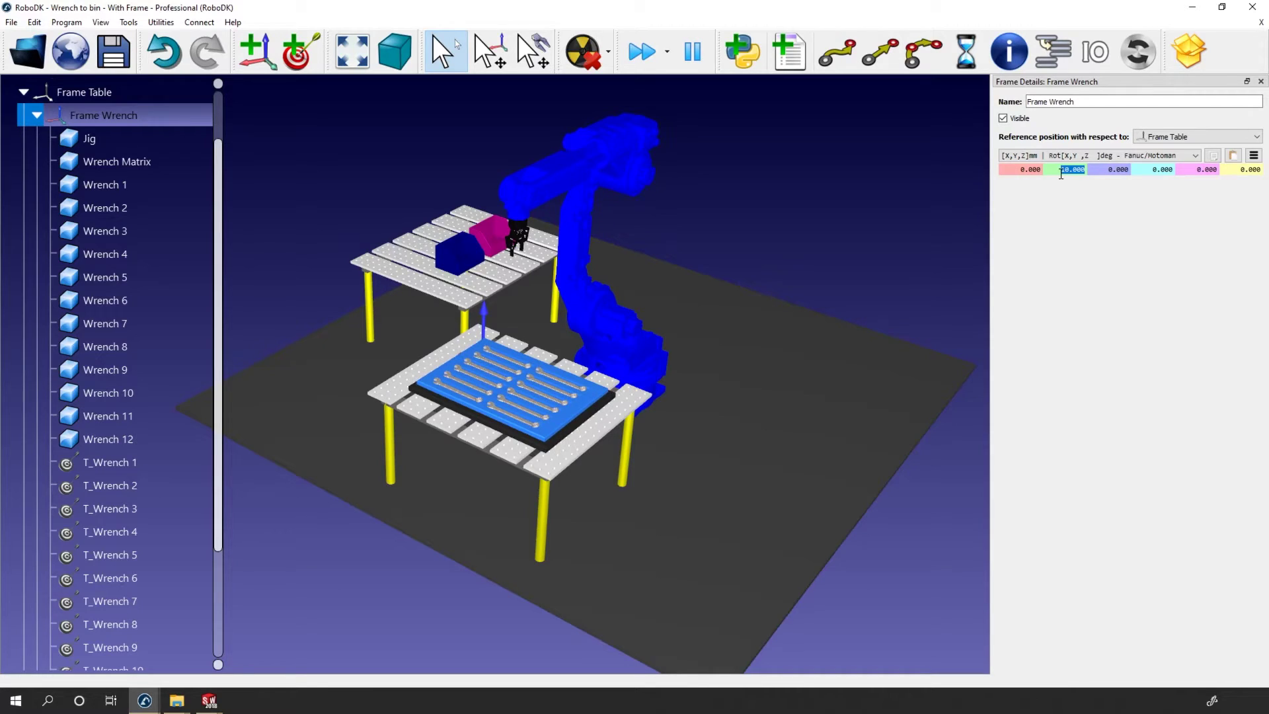
{"action": "type", "text": "0"}
{"action": "key", "text": "Return"}
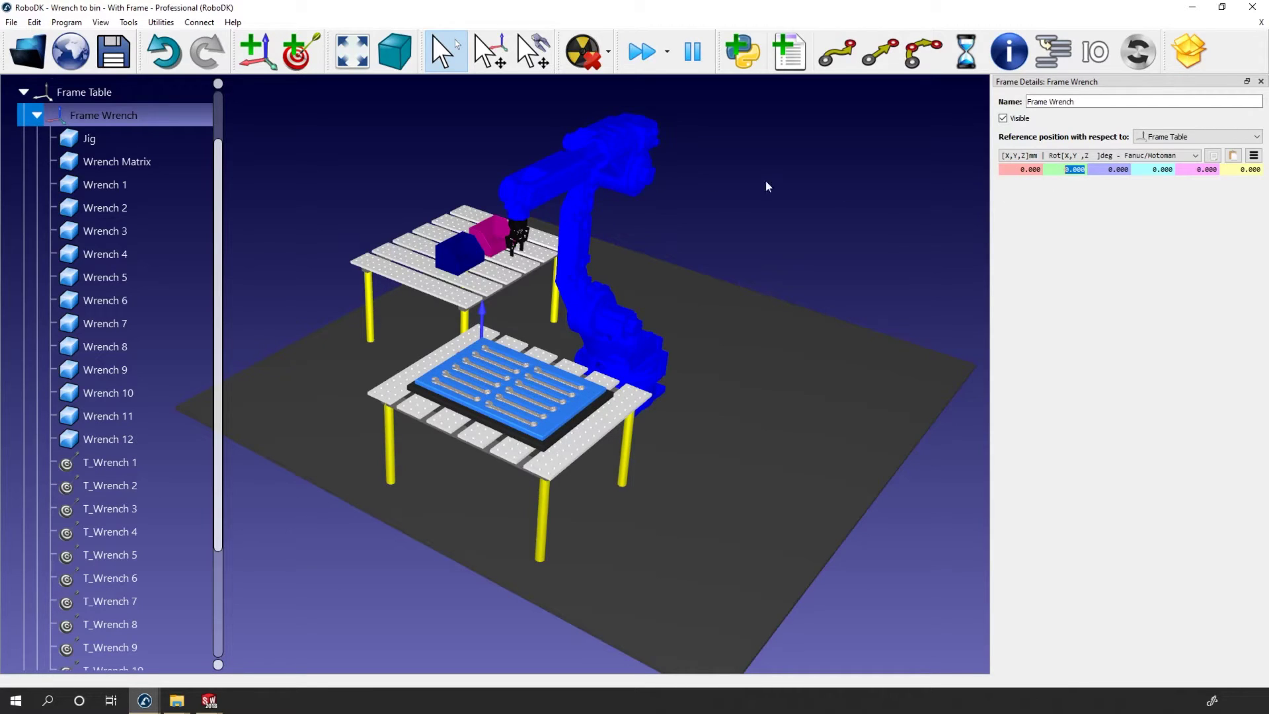
Open Frame Table's details and set its Y position to -150 mm to move the table with everything nested in it
{"action": "double_click", "coordinate": [124, 91]}
{"action": "left_click", "coordinate": [1063, 658]}
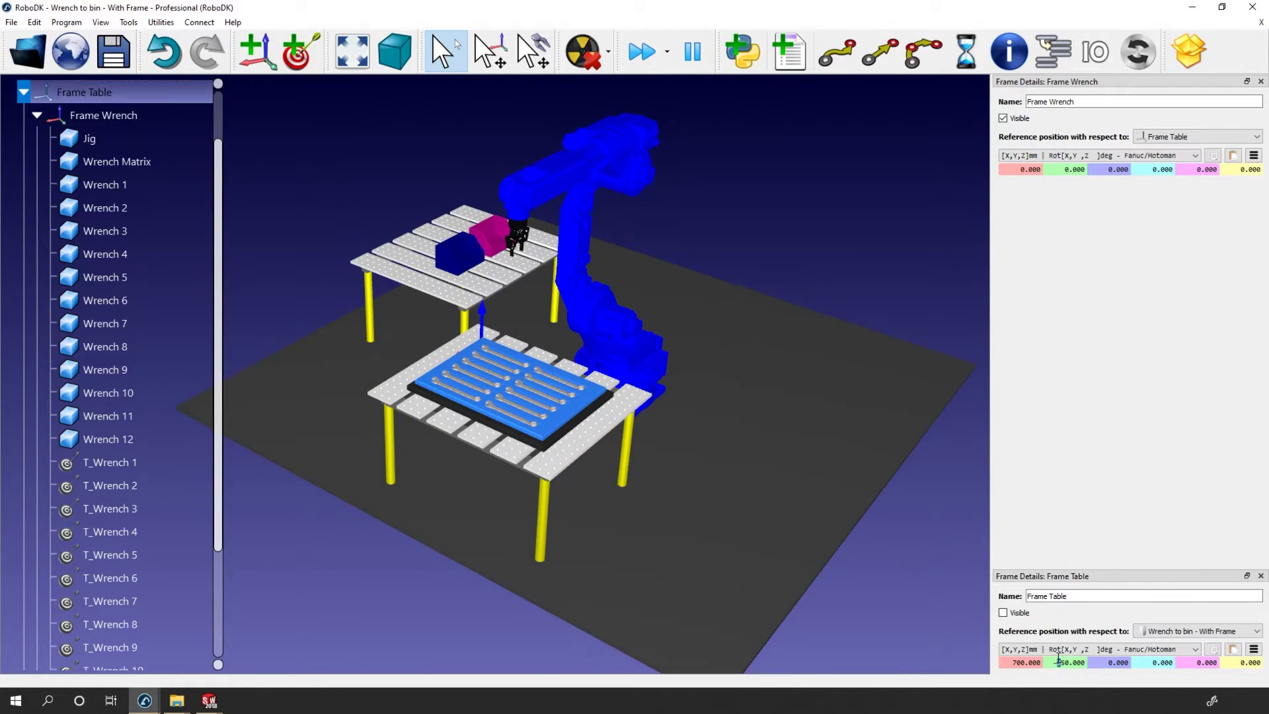
{"action": "type", "text": "1"}
{"action": "key", "text": "Return"}
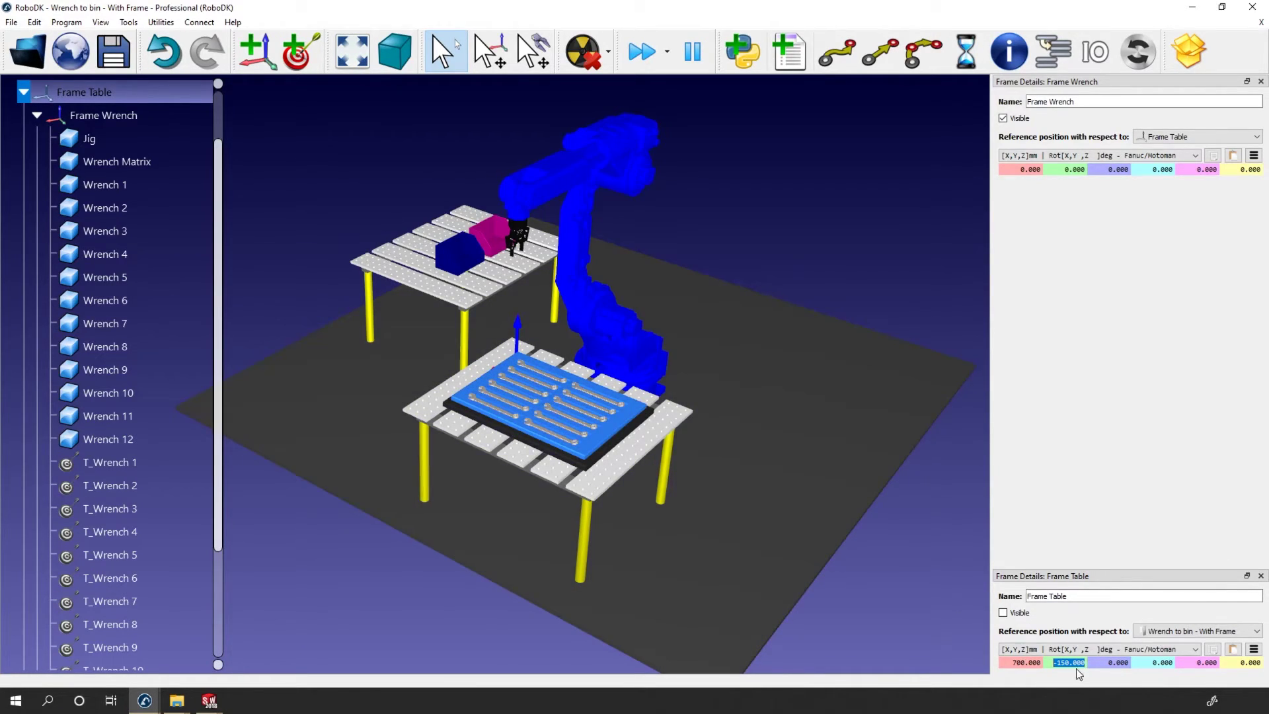
Try sliding Frame Table along Y to about -260 mm and back, and restore its Y position to -150 mm
{"action": "scroll", "coordinate": [1063, 667], "scroll_direction": "down", "scroll_amount": 5}
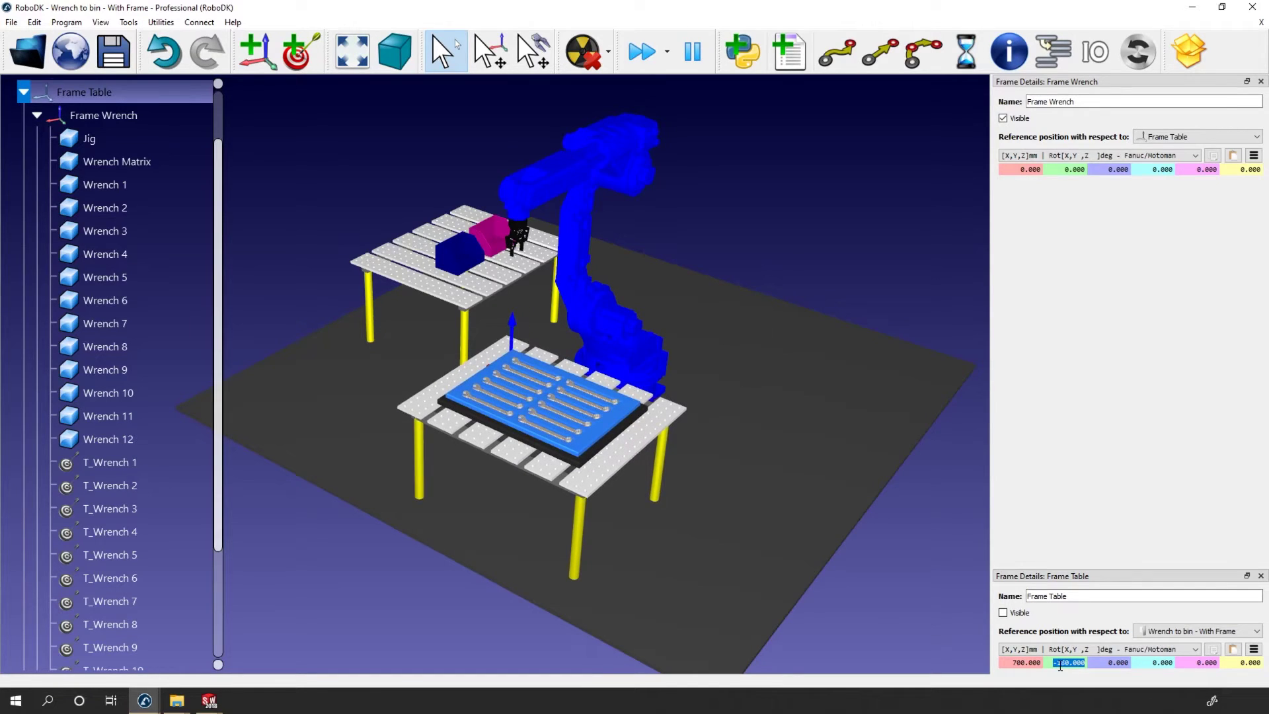
{"action": "scroll", "coordinate": [1060, 666], "scroll_direction": "down", "scroll_amount": 5}
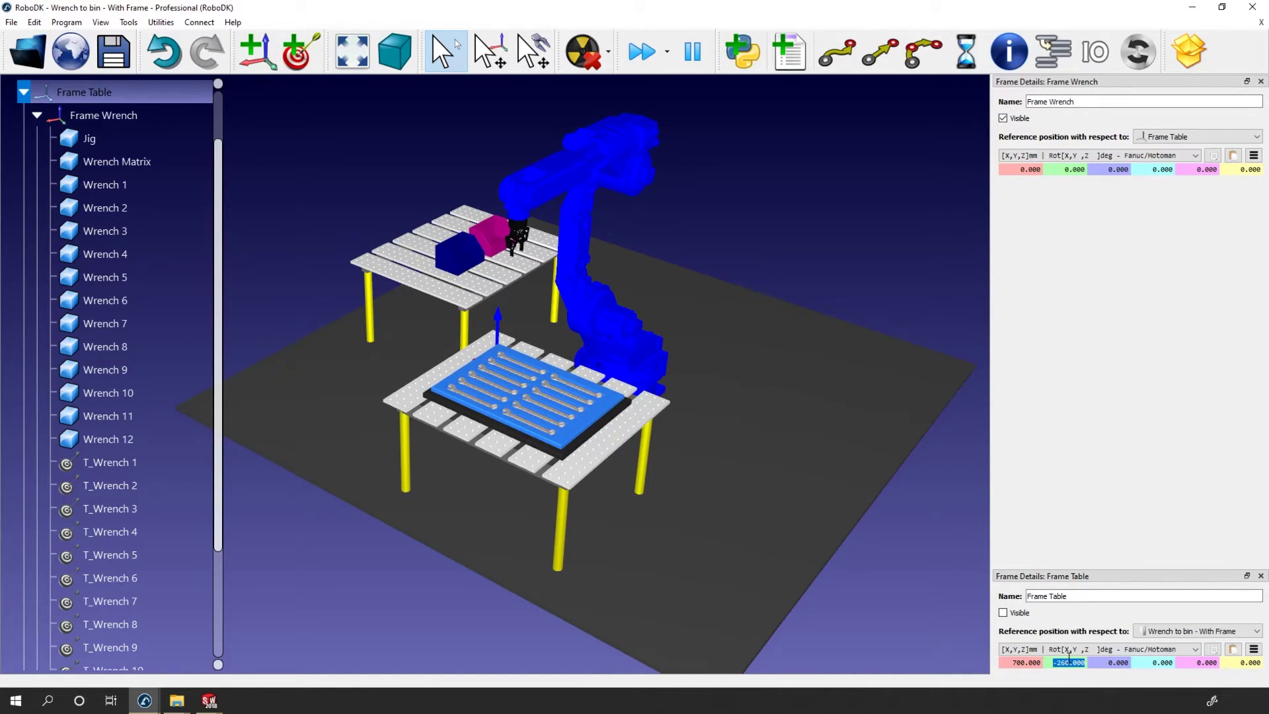
{"action": "scroll", "coordinate": [1065, 658], "scroll_direction": "up", "scroll_amount": 10}
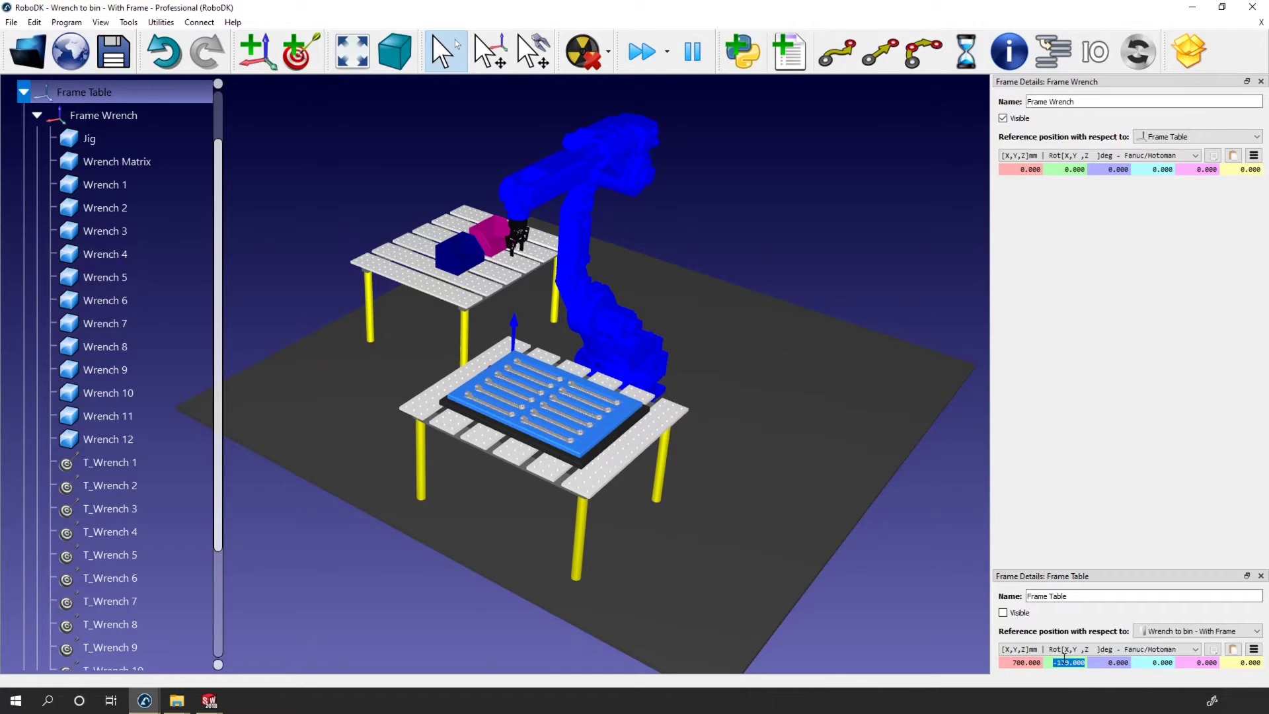
{"action": "type", "text": "-150"}
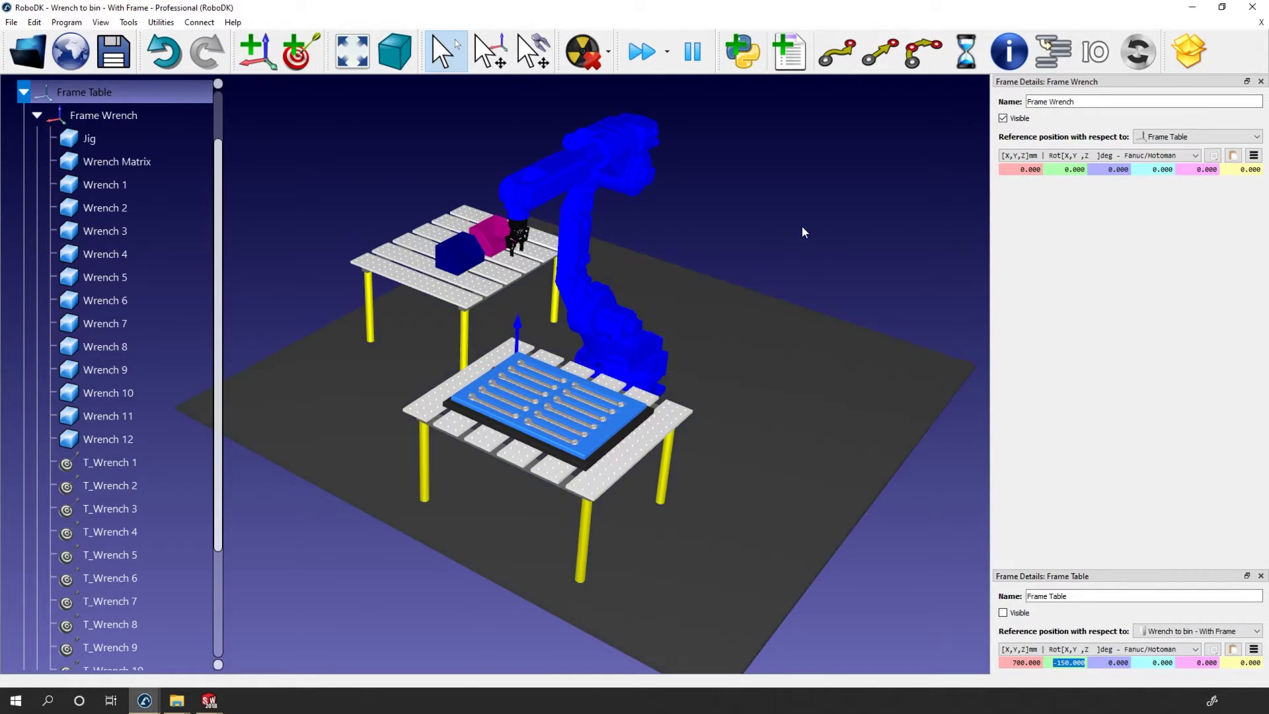
{"action": "left_click", "coordinate": [802, 231]}
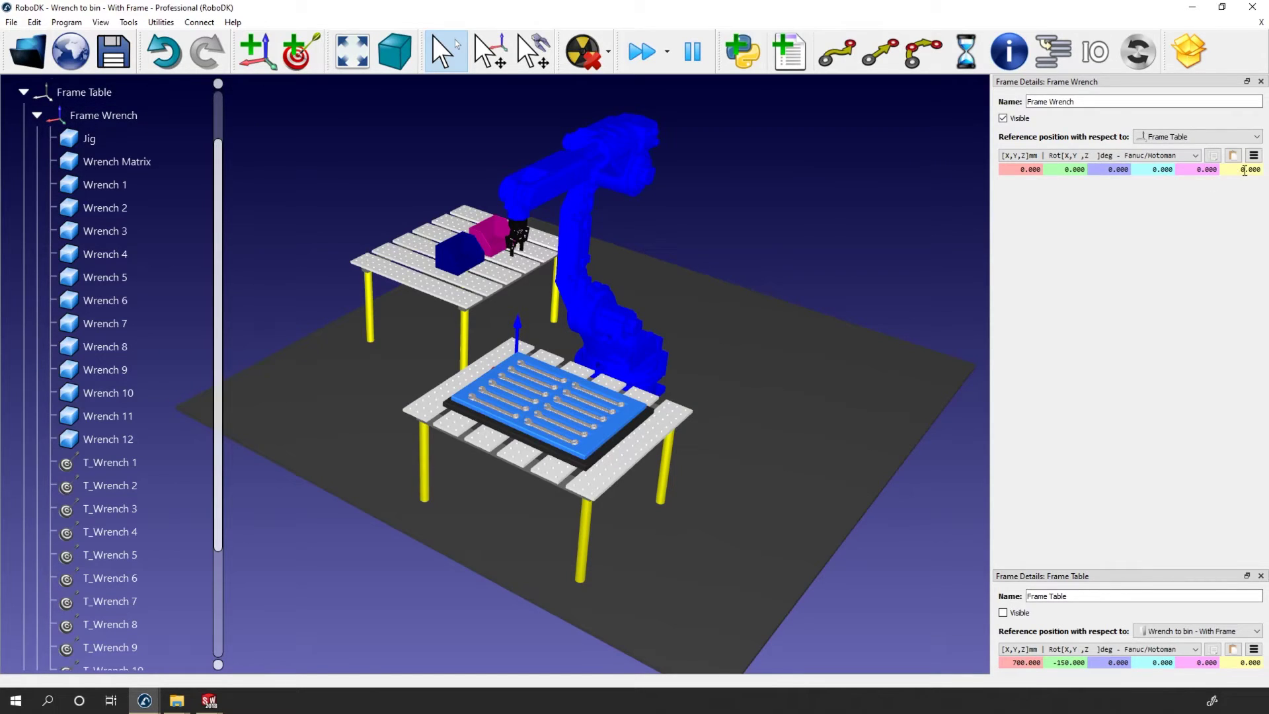
Rotate Frame Wrench to 90 degrees about Z with respect to Frame Table
{"action": "scroll", "coordinate": [1236, 170], "scroll_direction": "up", "scroll_amount": 15}
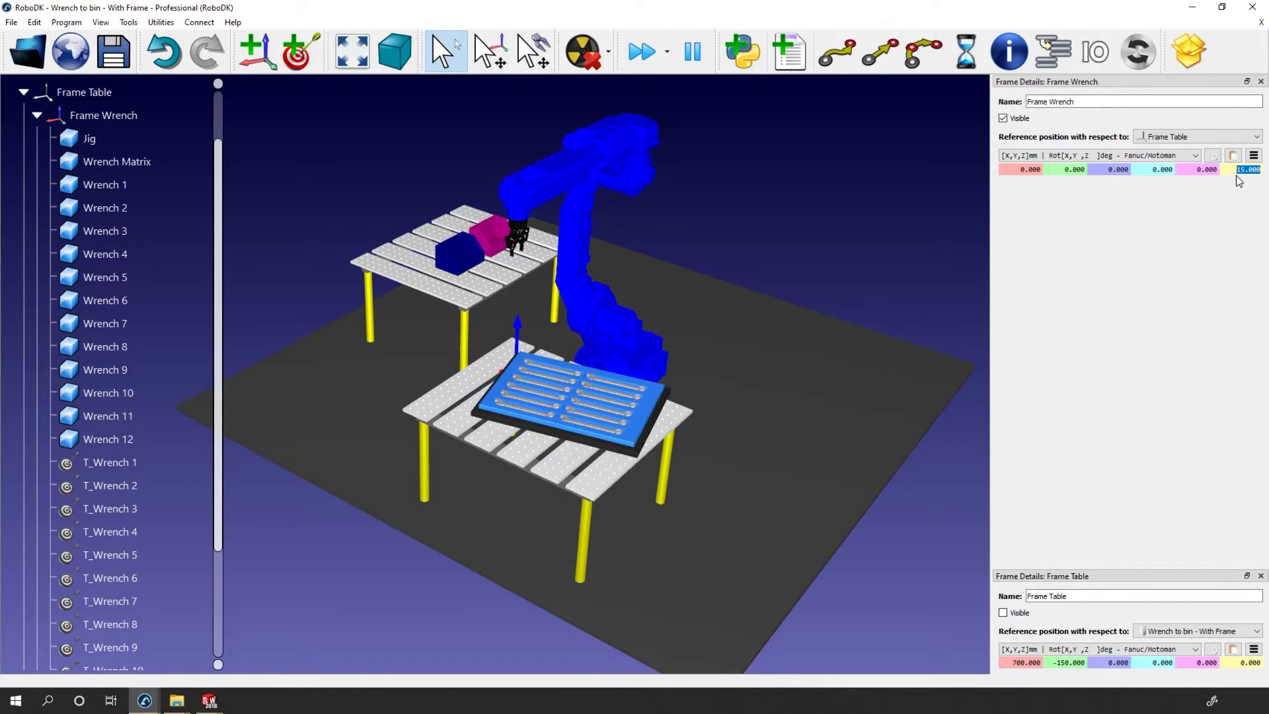
{"action": "scroll", "coordinate": [1226, 170], "scroll_direction": "up", "scroll_amount": 20}
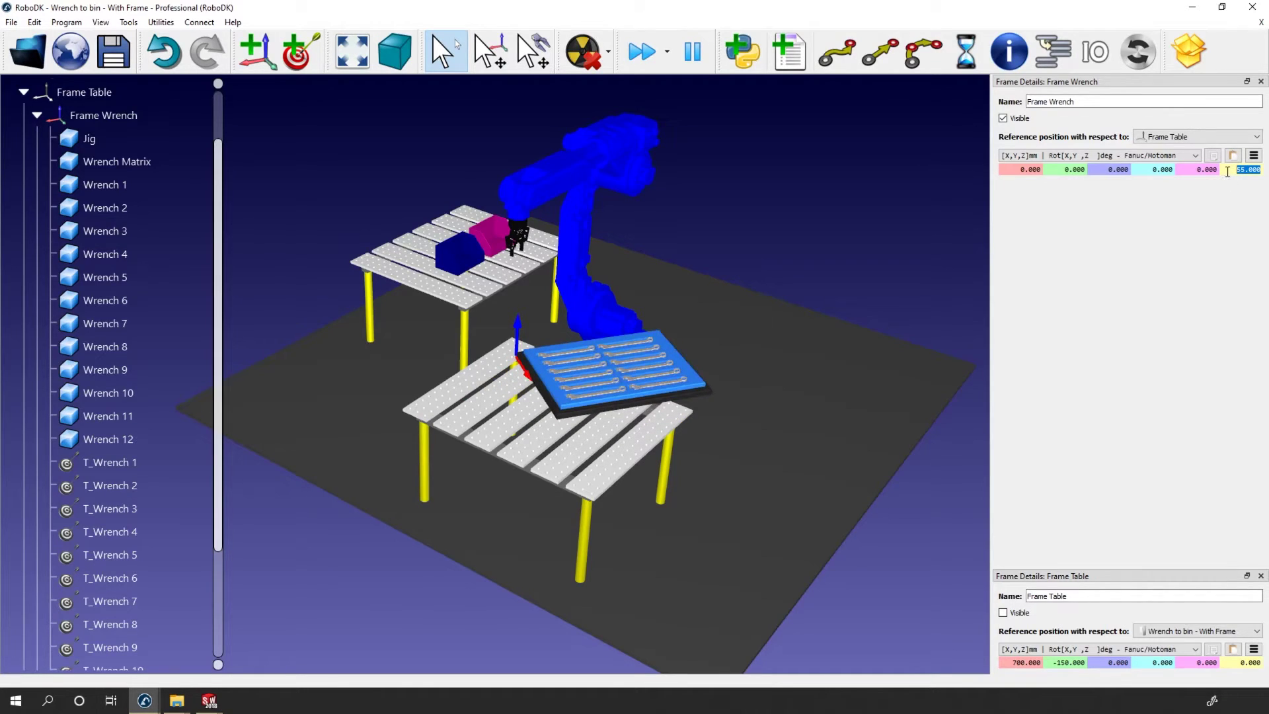
{"action": "scroll", "coordinate": [1224, 170], "scroll_direction": "up", "scroll_amount": 5}
{"action": "scroll", "coordinate": [1005, 170], "scroll_direction": "up", "scroll_amount": 15}
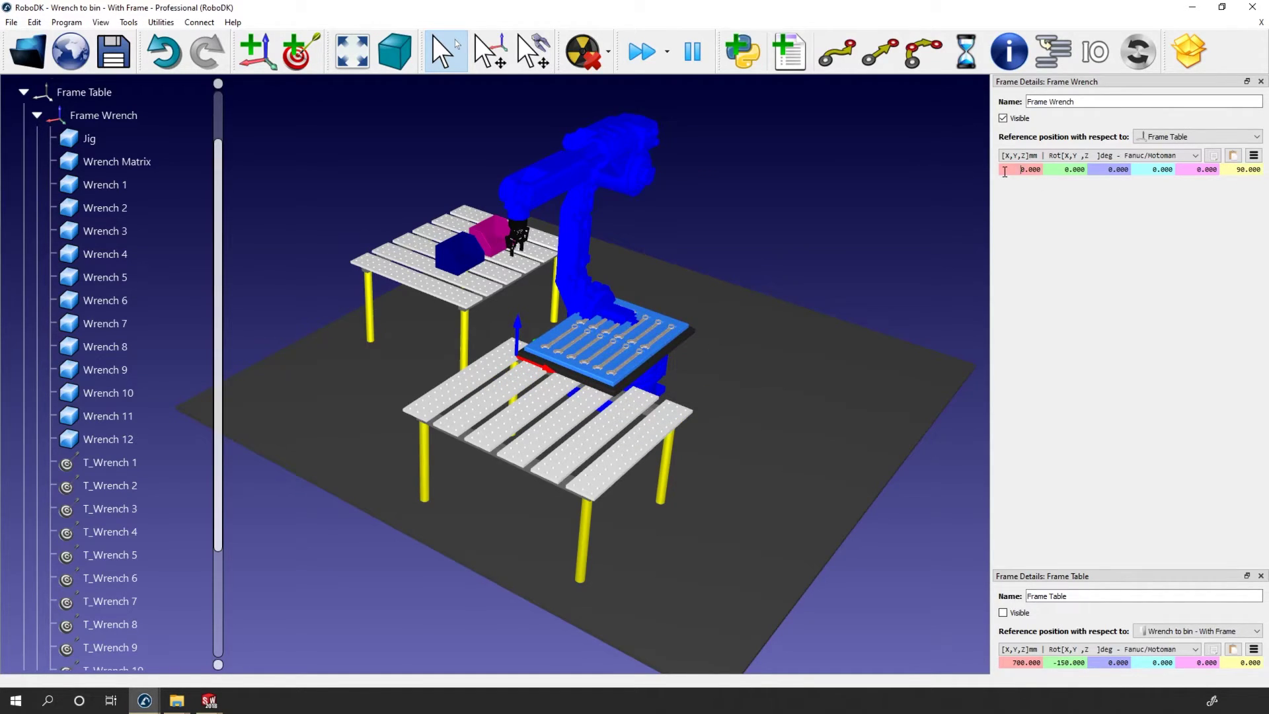
Set Frame Wrench's X position to 630 mm so the rotated jig sits on the table, and collapse the frame's contents
{"action": "scroll", "coordinate": [1005, 170], "scroll_direction": "up", "scroll_amount": 20}
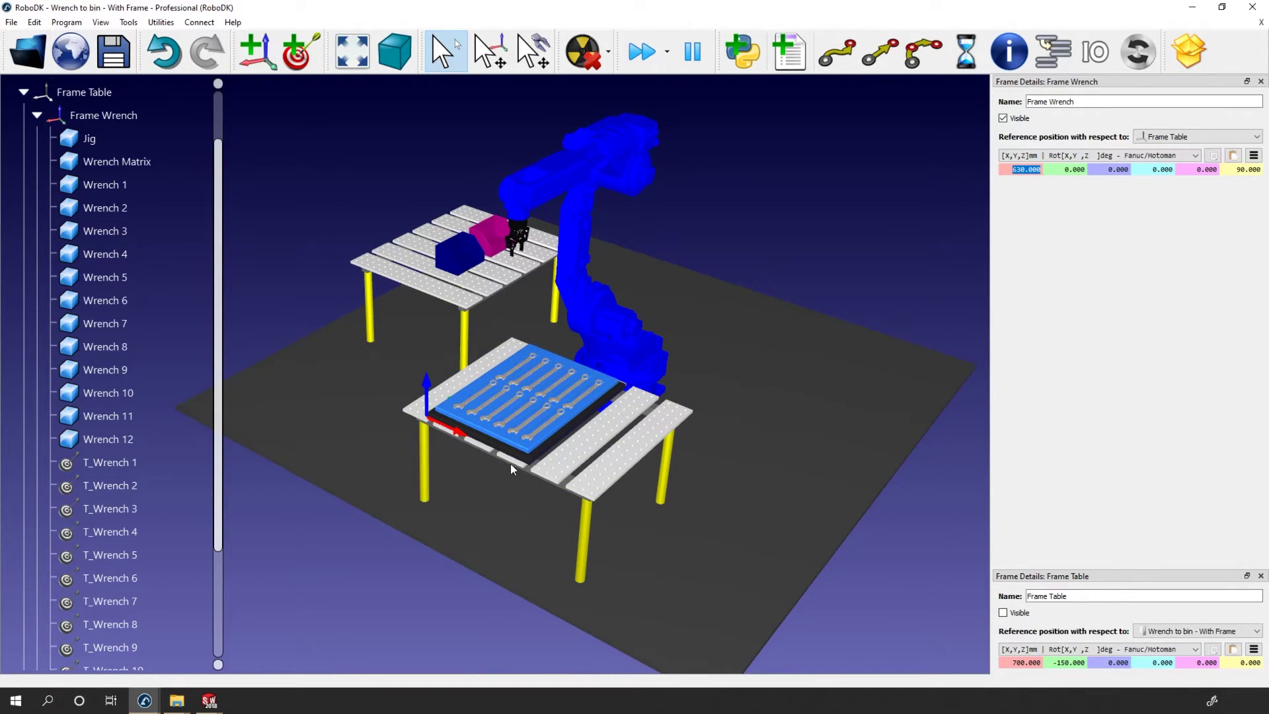
{"action": "left_click", "coordinate": [37, 115]}
{"action": "left_click_drag", "start_coordinate": [434, 451], "coordinate": [456, 461]}
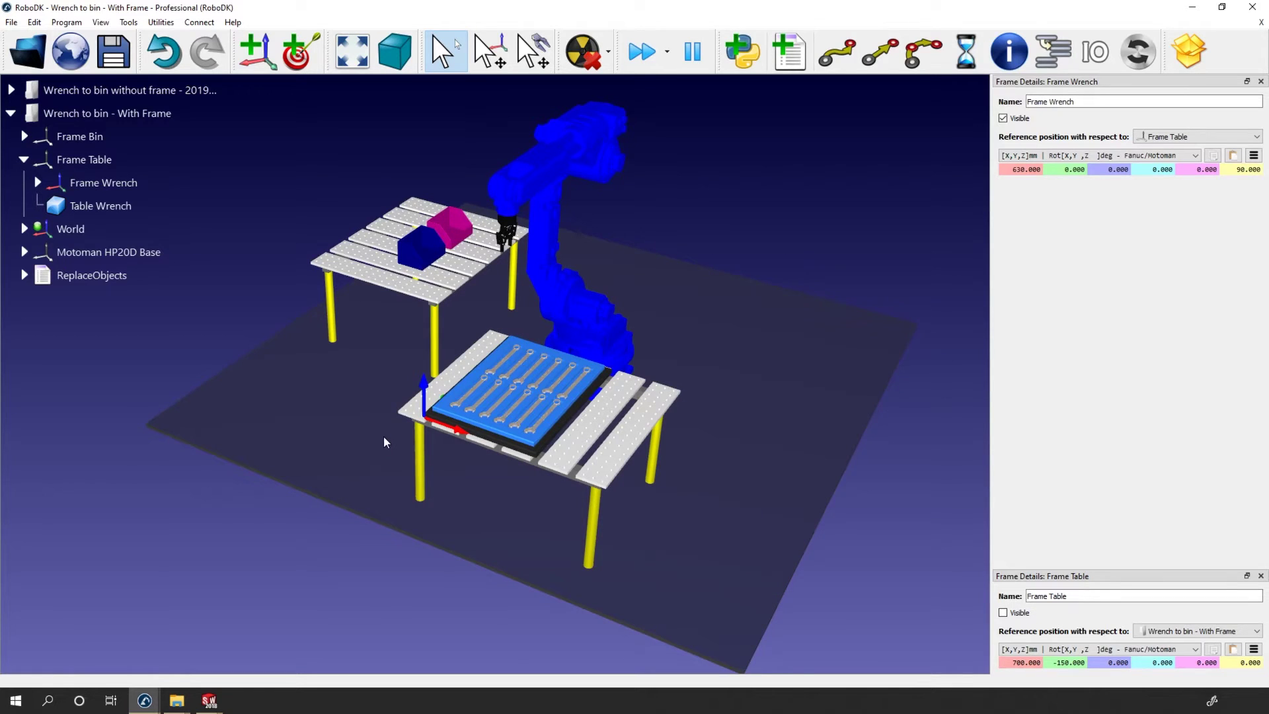
Set Frame Table's Y position to -350 mm with respect to the Wrench to bin - With Frame station
{"action": "left_click_drag", "start_coordinate": [411, 434], "coordinate": [449, 463]}
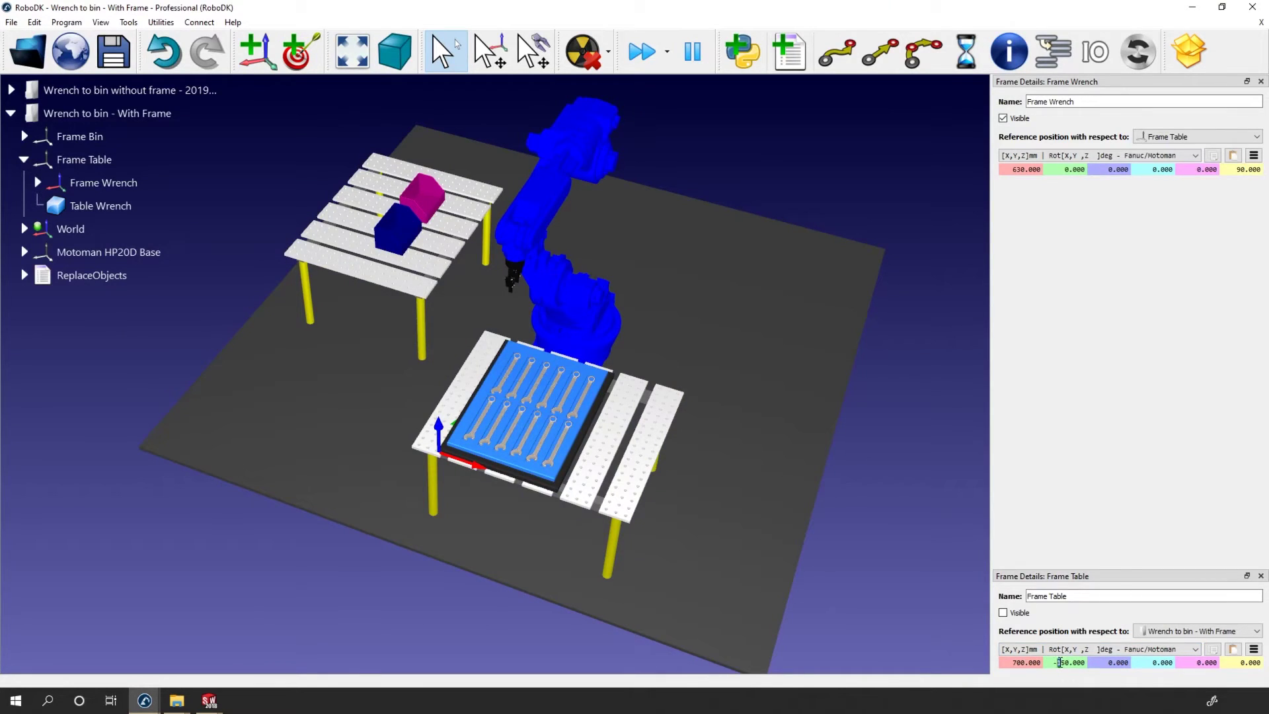
{"action": "key", "text": "Tab"}
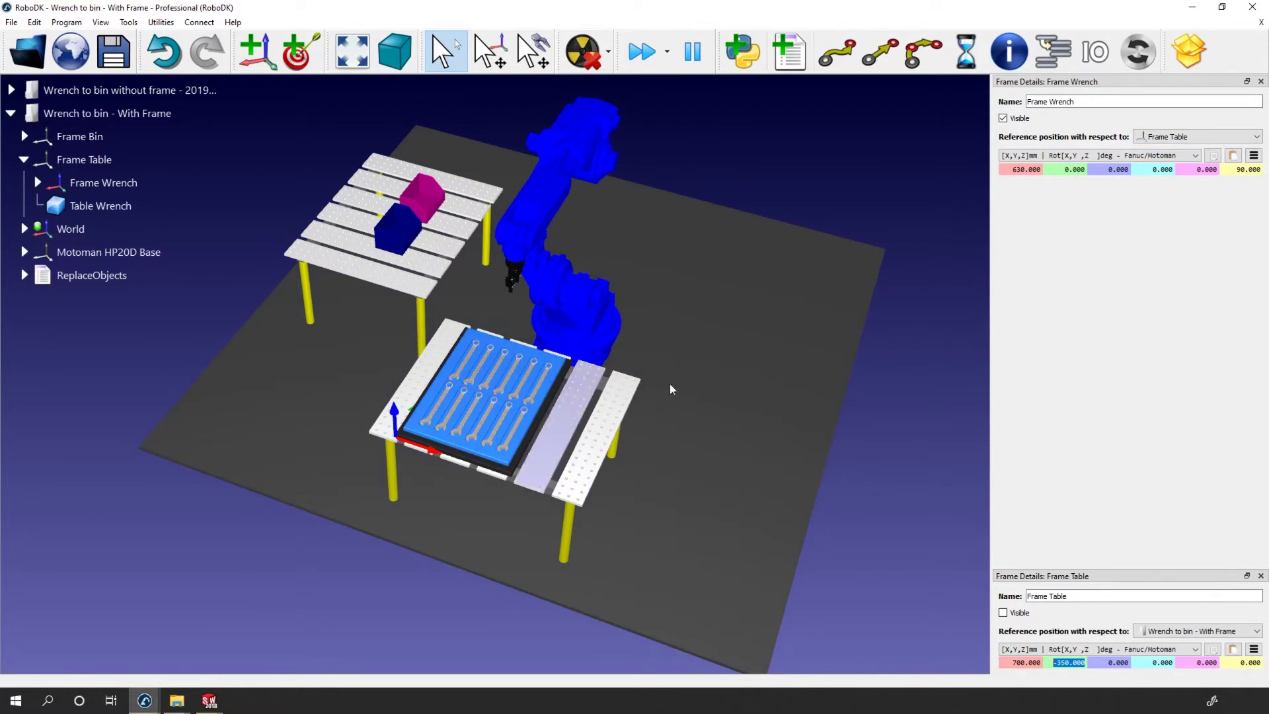
{"action": "left_click_drag", "start_coordinate": [221, 517], "coordinate": [206, 450]}
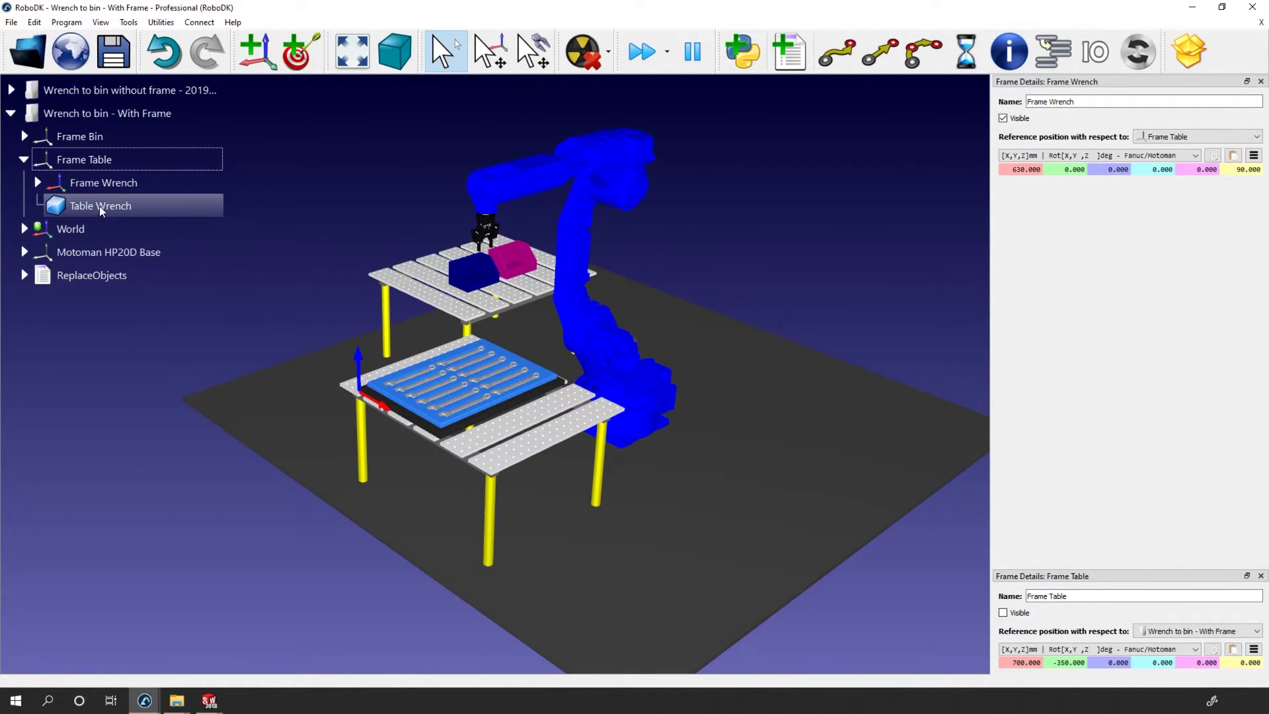
Copy Frame Table with its contents, paste it twice into the Wrench to bin - With Frame station, and expand both copies
{"action": "left_click", "coordinate": [95, 160]}
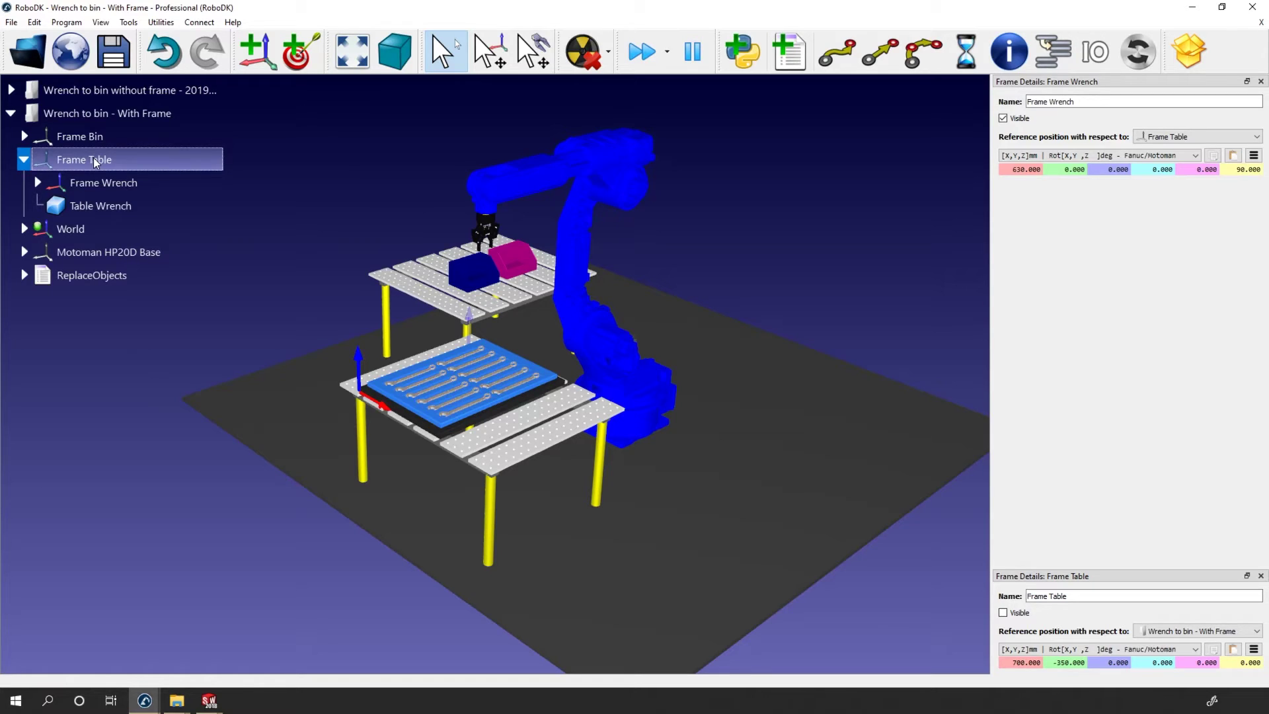
{"action": "left_click", "coordinate": [119, 296]}
{"action": "left_click", "coordinate": [94, 114]}
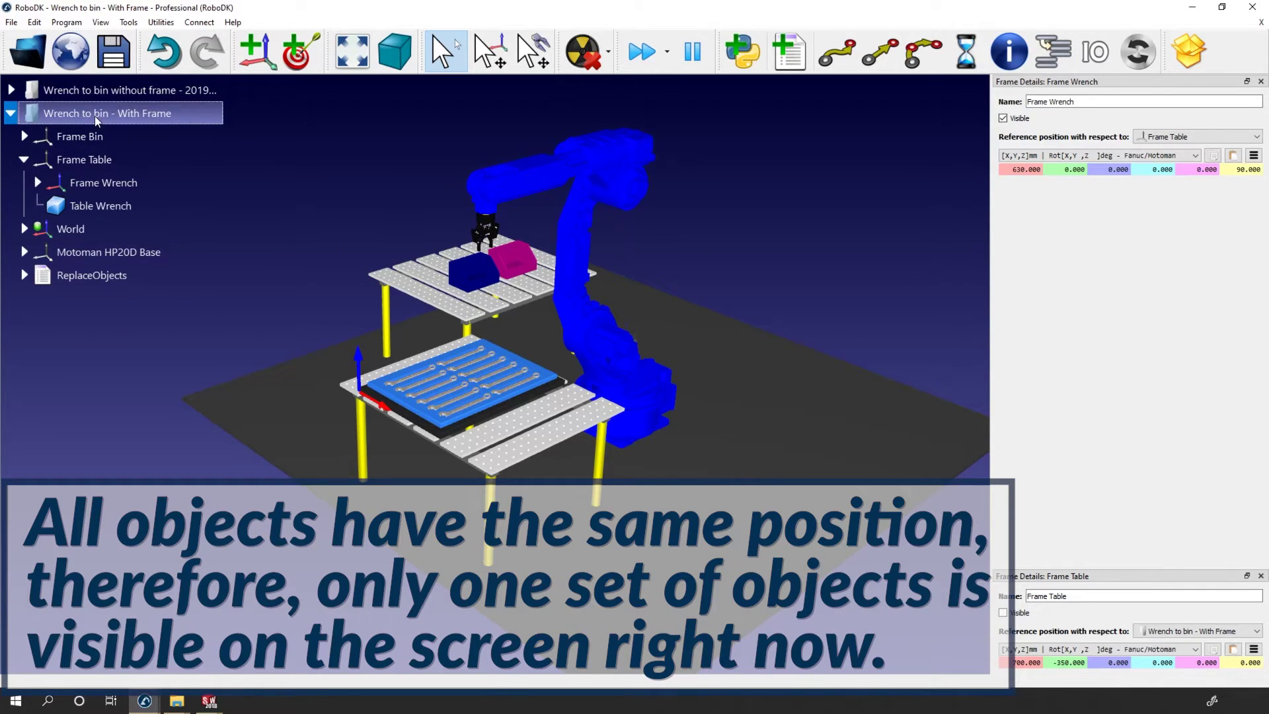
{"action": "key", "text": "ctrl+v"}
{"action": "key", "text": "ctrl+v"}
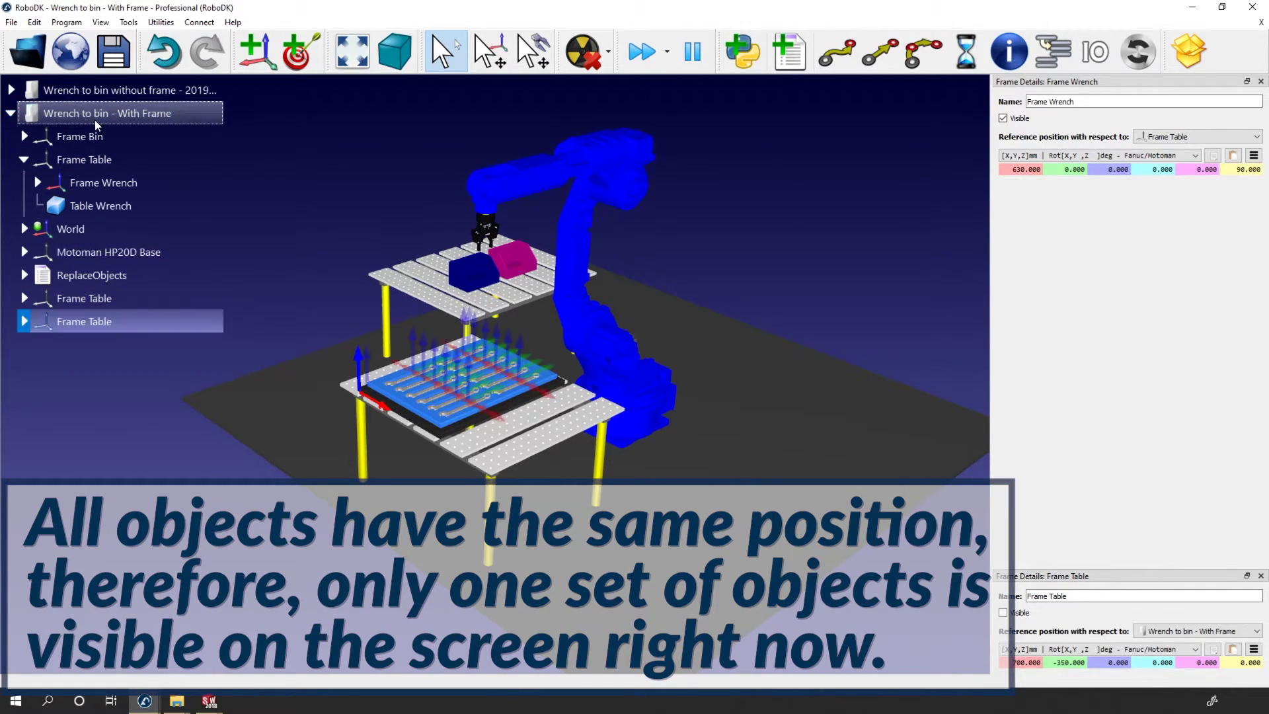
{"action": "left_click", "coordinate": [24, 298]}
{"action": "left_click", "coordinate": [99, 344]}
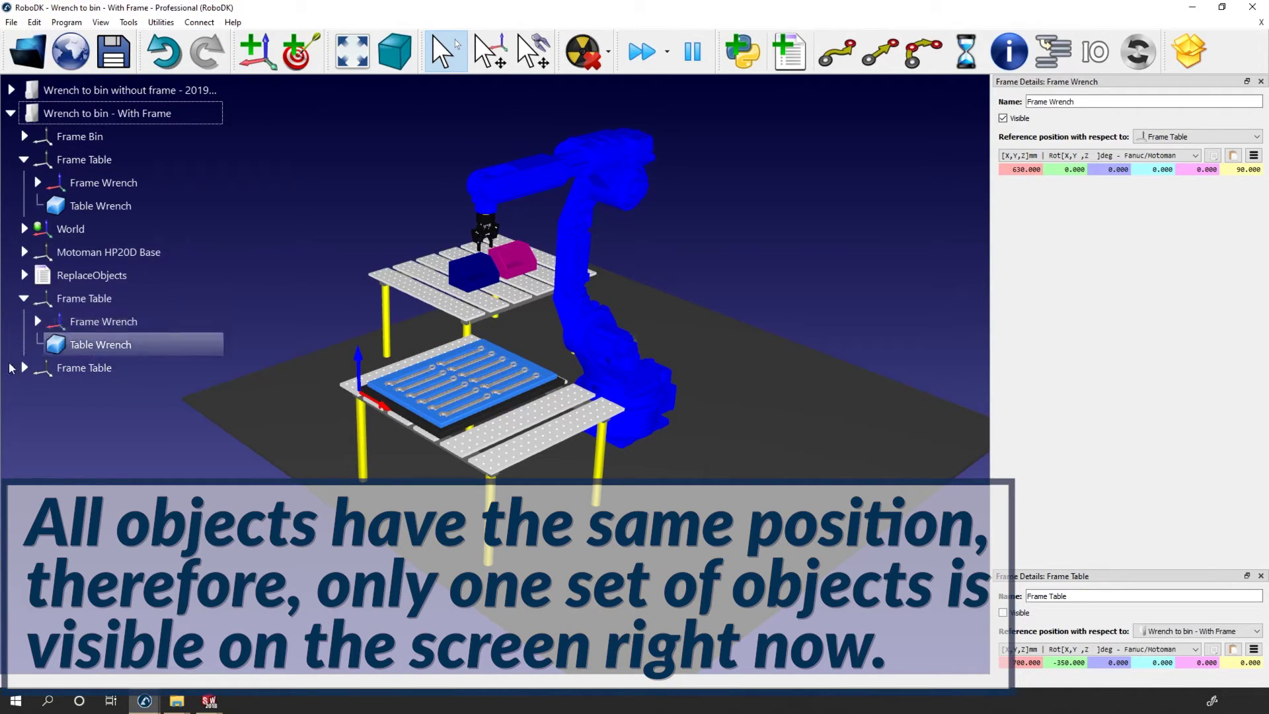
{"action": "left_click", "coordinate": [24, 367]}
{"action": "left_click", "coordinate": [104, 321]}
{"action": "left_click", "coordinate": [141, 297]}
Rename the original table frame and its two copies as Frame Table 1, Frame Table 2 and Frame Table 3
{"action": "left_click", "coordinate": [114, 164]}
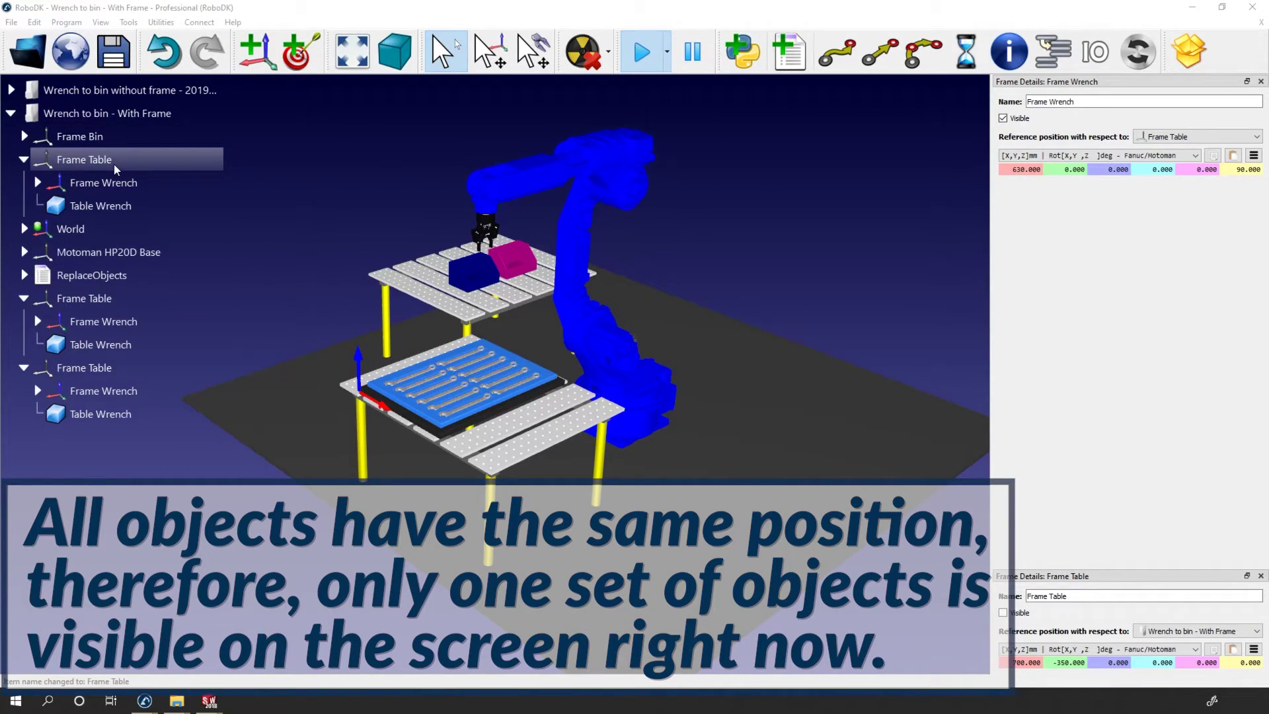
{"action": "left_click", "coordinate": [114, 164]}
{"action": "key", "text": "End"}
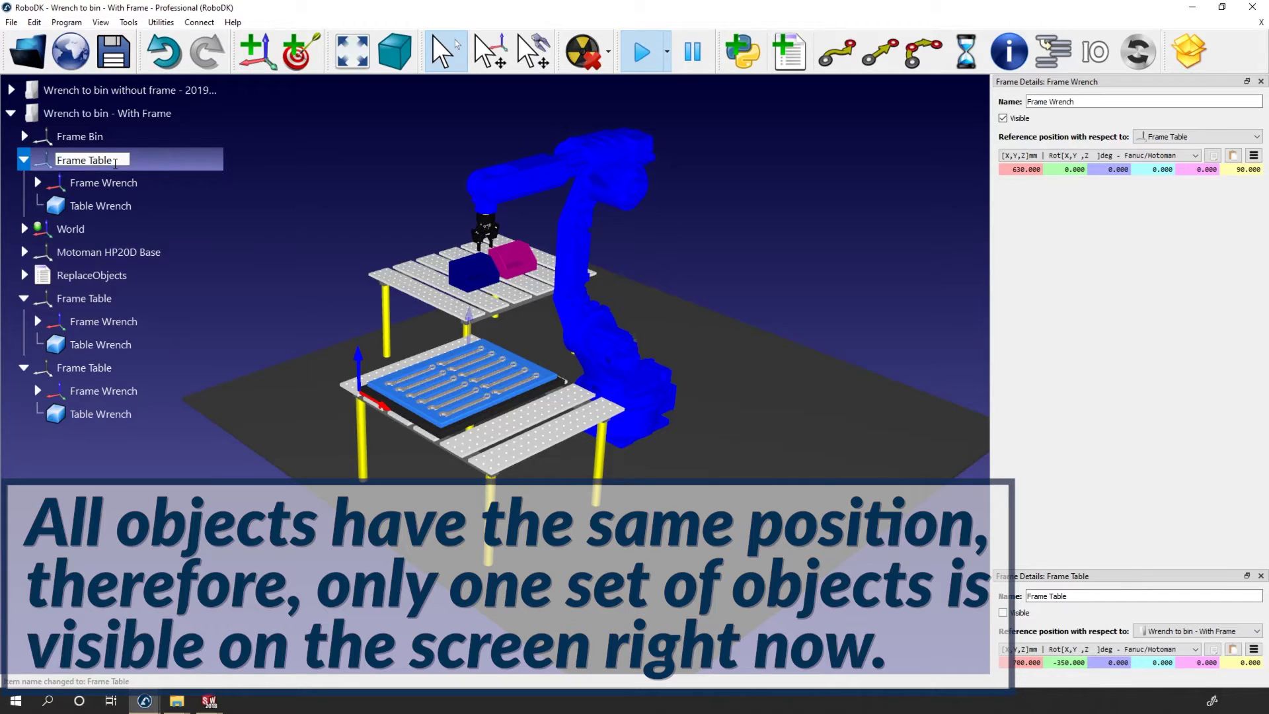
{"action": "type", "text": "1"}
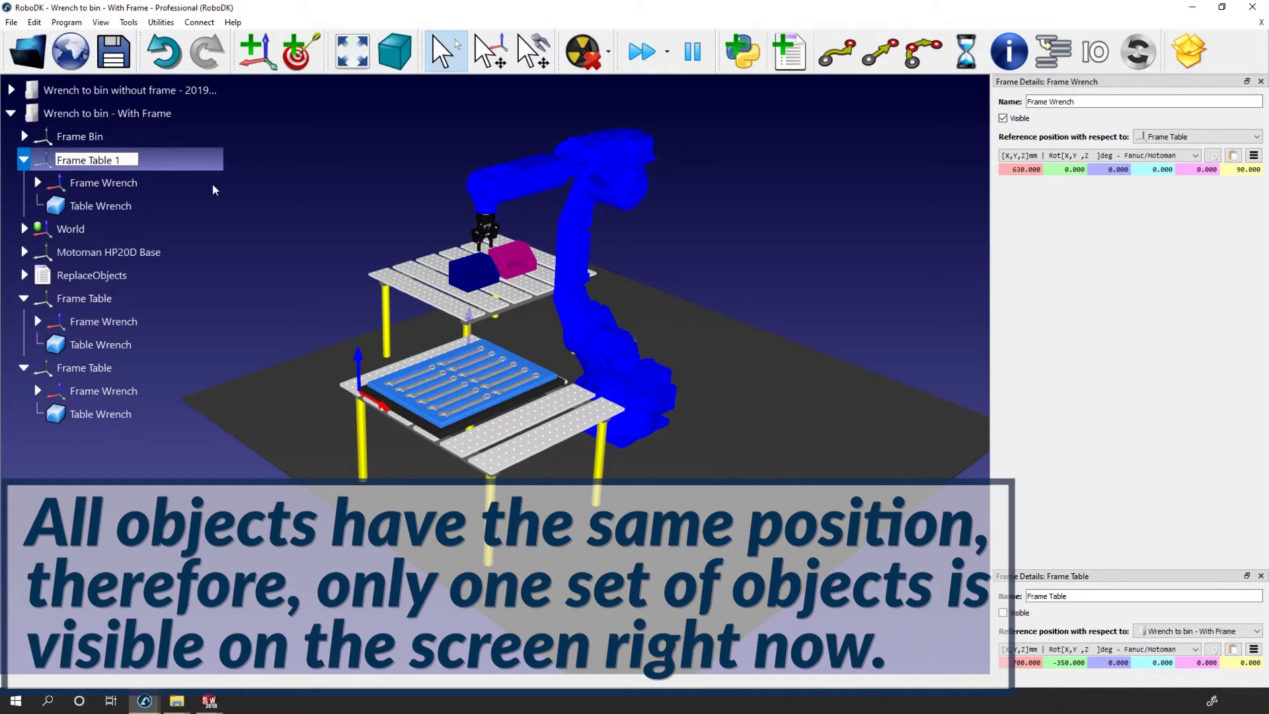
{"action": "left_click", "coordinate": [101, 300]}
{"action": "left_click", "coordinate": [100, 300]}
{"action": "left_click", "coordinate": [124, 297]}
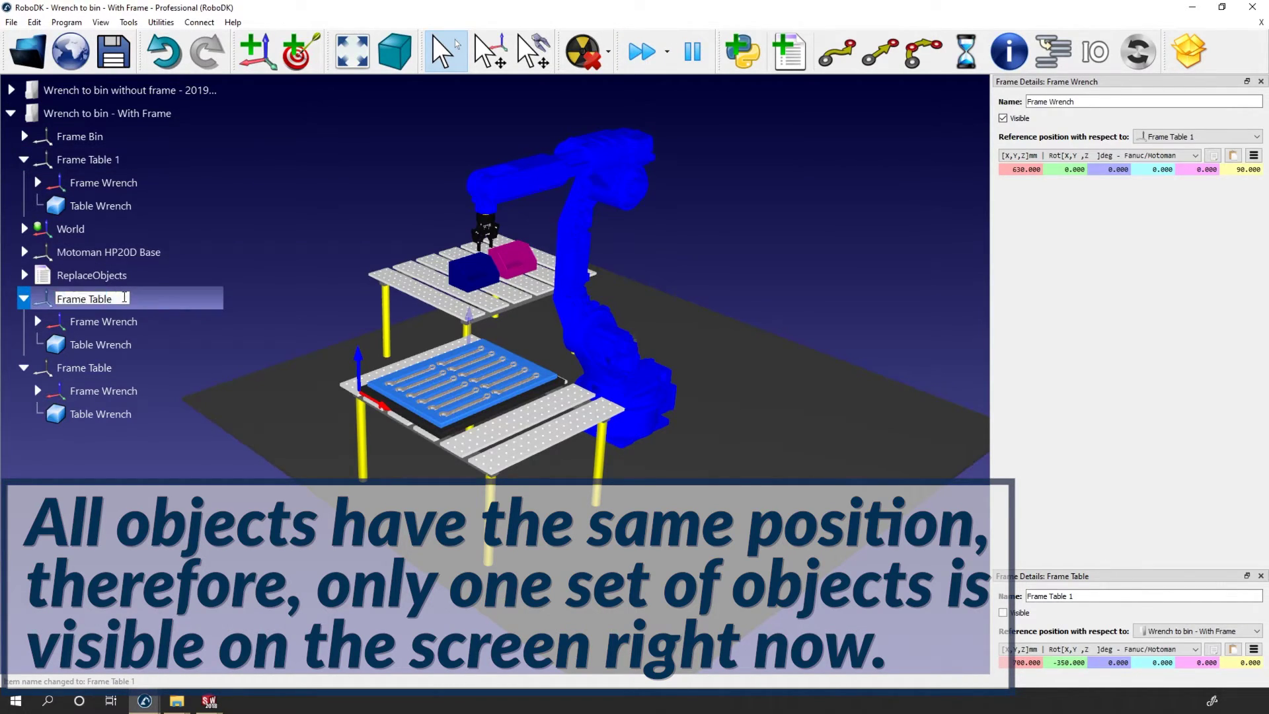
{"action": "type", "text": "2"}
{"action": "left_click", "coordinate": [113, 368]}
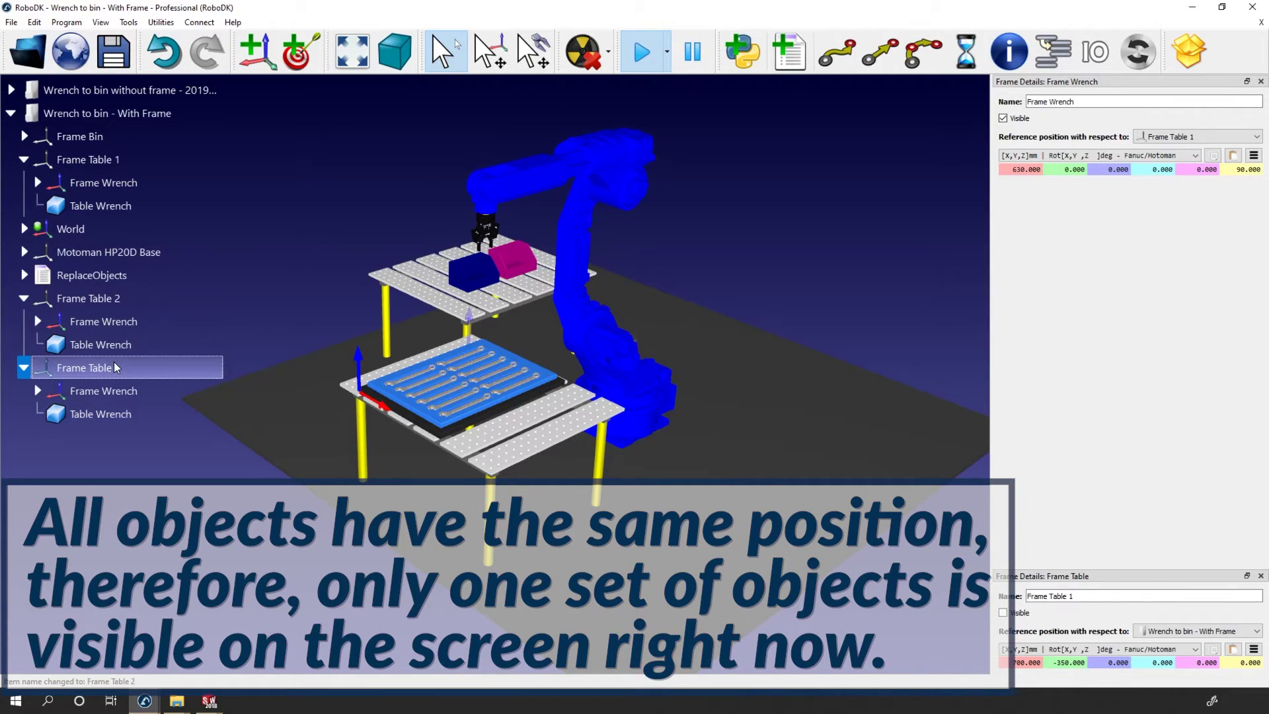
{"action": "left_click", "coordinate": [114, 367]}
{"action": "key", "text": "End"}
{"action": "type", "text": "3"}
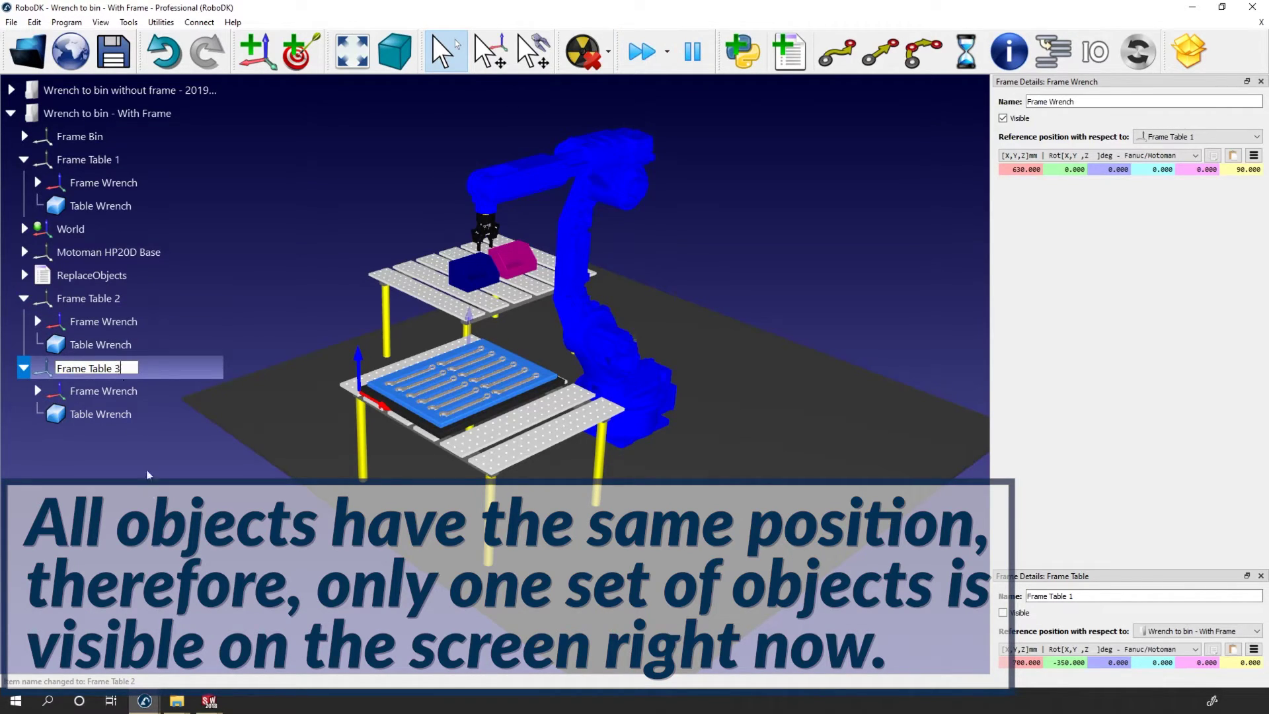
{"action": "left_click", "coordinate": [113, 427]}
Rename the wrench frames nested in the three table frames as Frame Wrench 1, Frame Wrench 2 and Frame Wrench 3
{"action": "left_click", "coordinate": [121, 189]}
{"action": "left_click", "coordinate": [121, 189]}
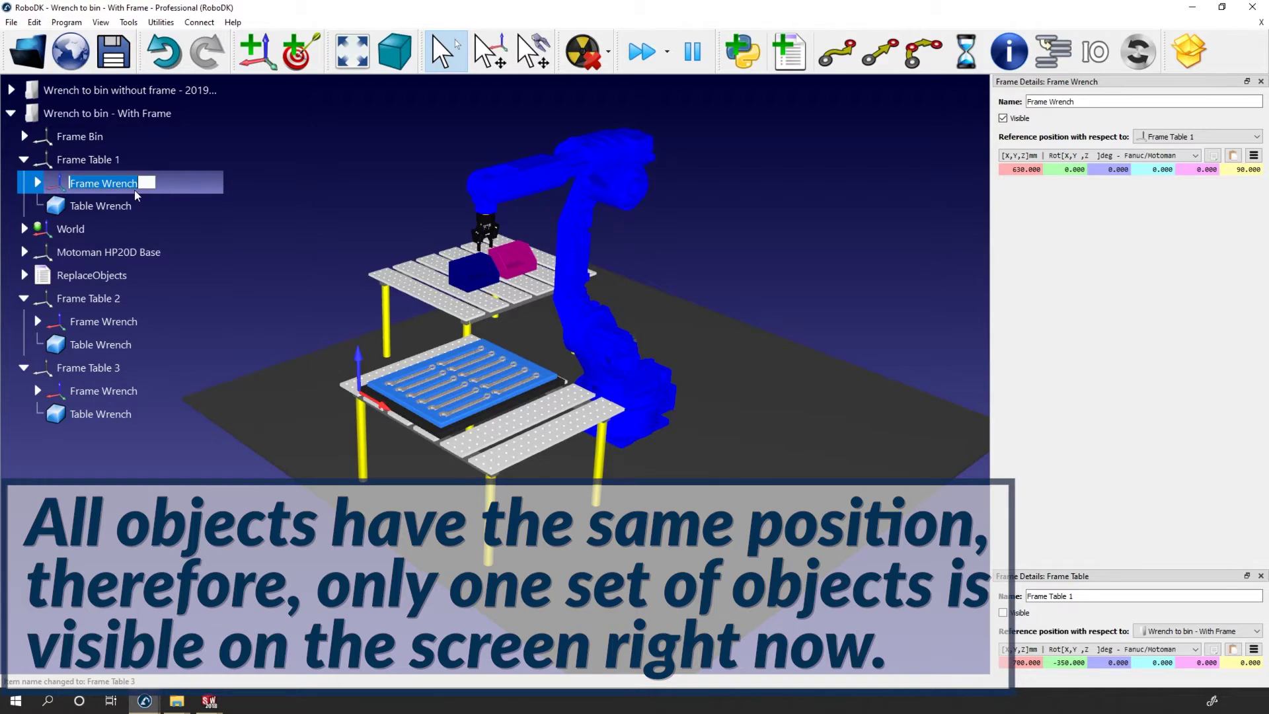
{"action": "key", "text": "End"}
{"action": "type", "text": "1"}
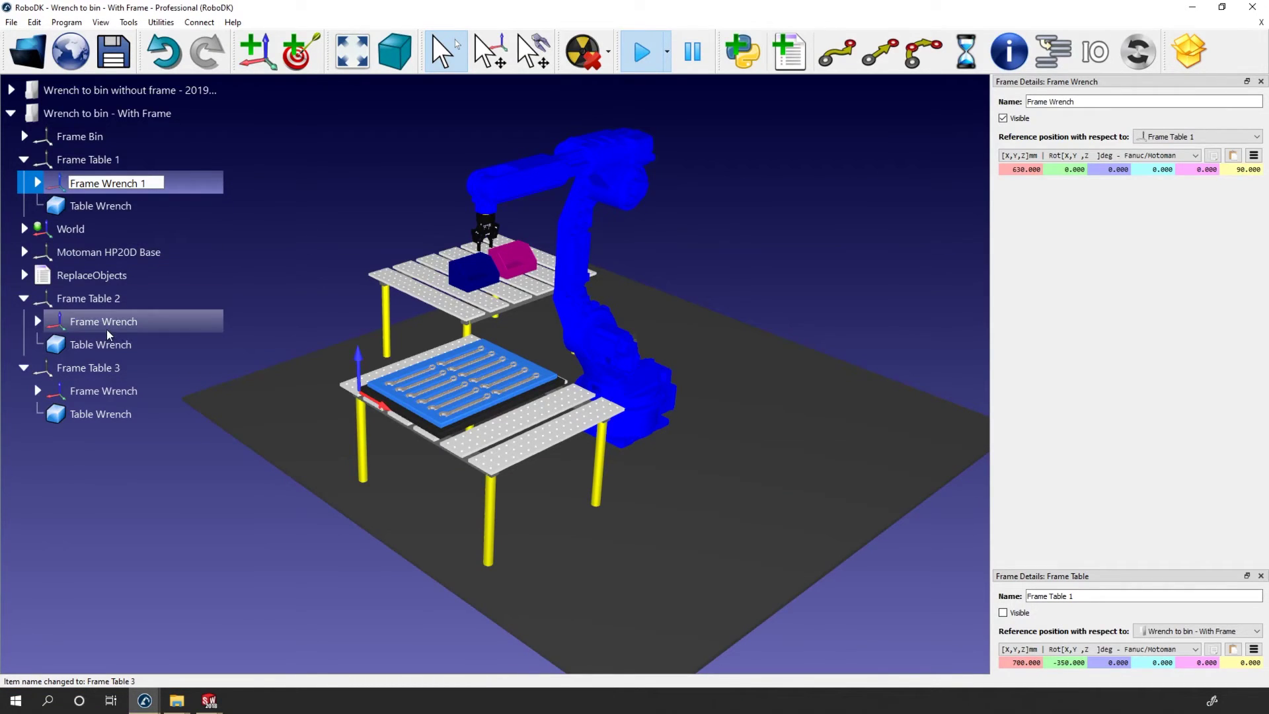
{"action": "left_click", "coordinate": [108, 327]}
{"action": "left_click", "coordinate": [107, 328]}
{"action": "key", "text": "End"}
{"action": "type", "text": "2"}
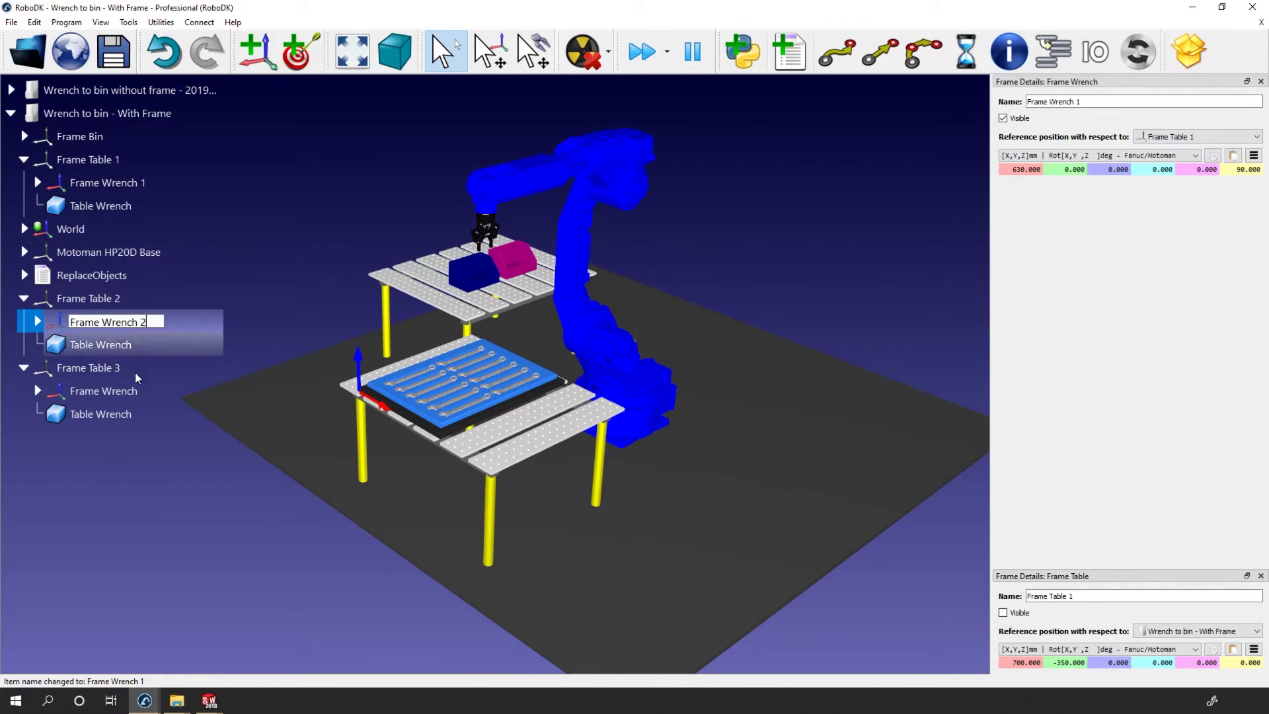
{"action": "left_click", "coordinate": [129, 392]}
{"action": "left_click", "coordinate": [122, 395]}
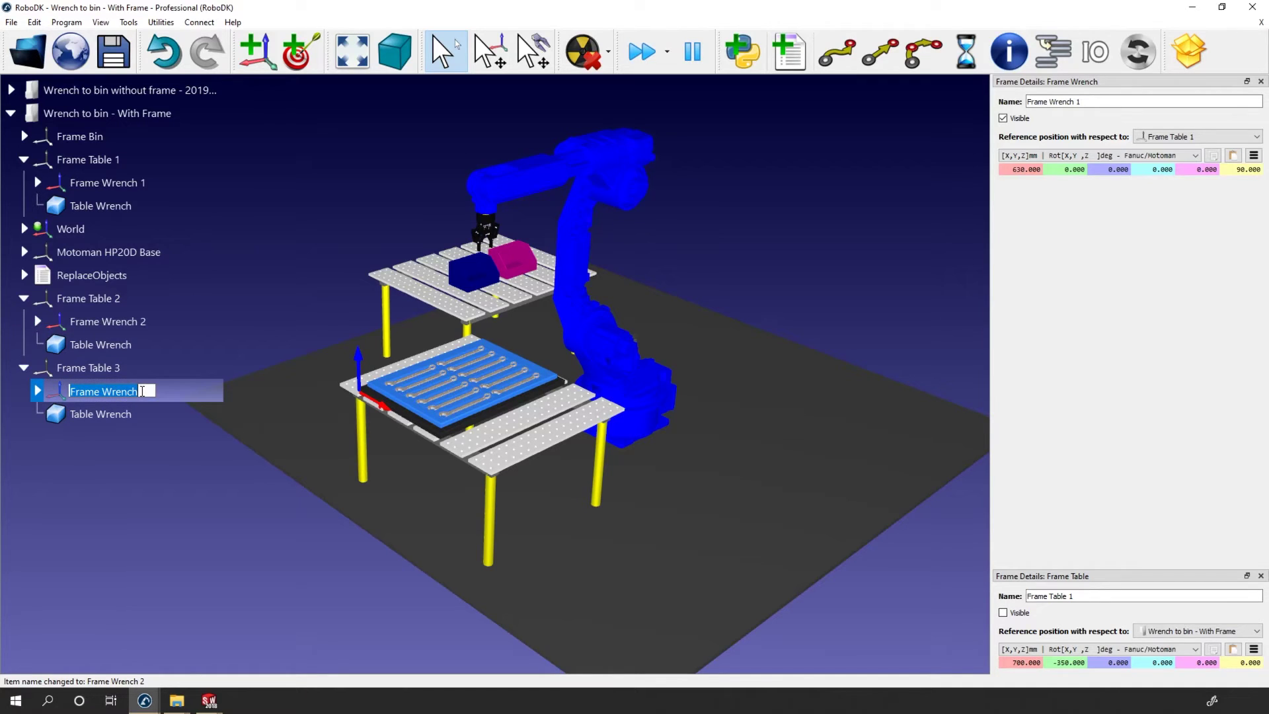
{"action": "key", "text": "End"}
{"action": "type", "text": "3"}
{"action": "left_click", "coordinate": [149, 505]}
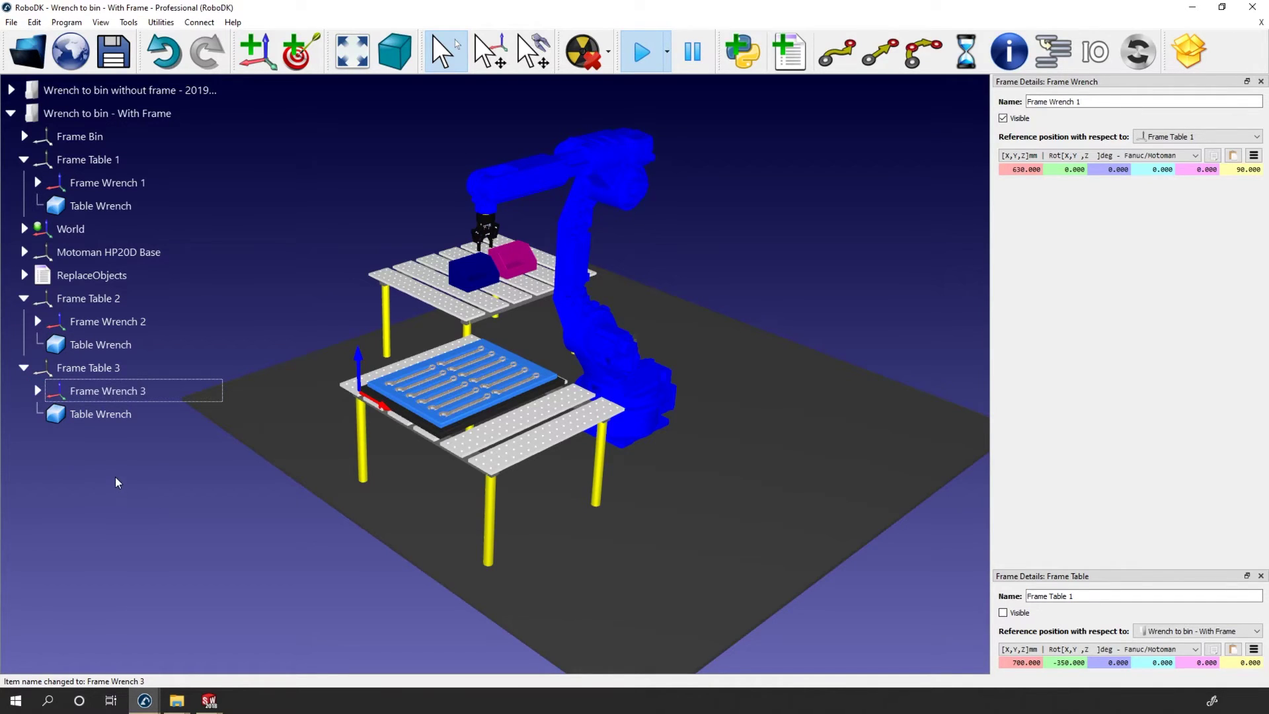
Rename the twelve T_Wrench targets under Frame Wrench 1 as a group with the base name T_Wrench_1_
{"action": "left_click", "coordinate": [38, 183]}
{"action": "scroll", "coordinate": [117, 366], "scroll_direction": "down", "scroll_amount": 5}
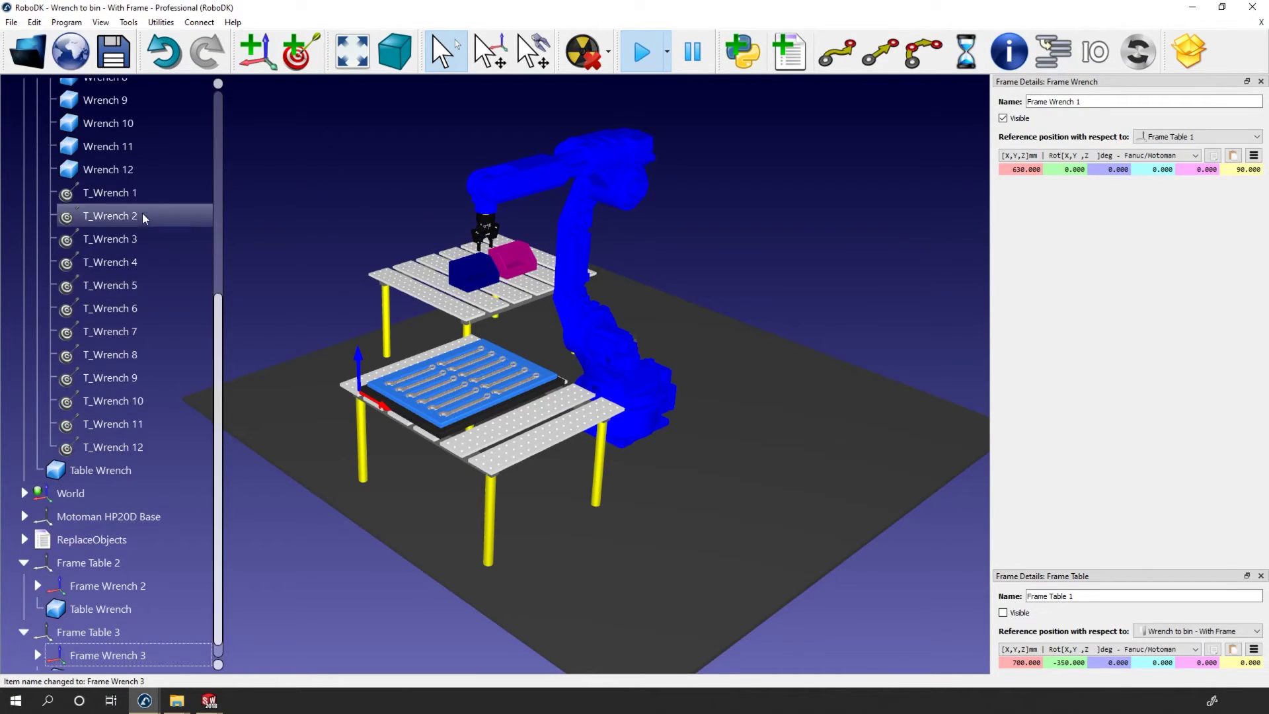
{"action": "double_click", "coordinate": [138, 192]}
{"action": "left_click", "coordinate": [117, 454], "text": "shift"}
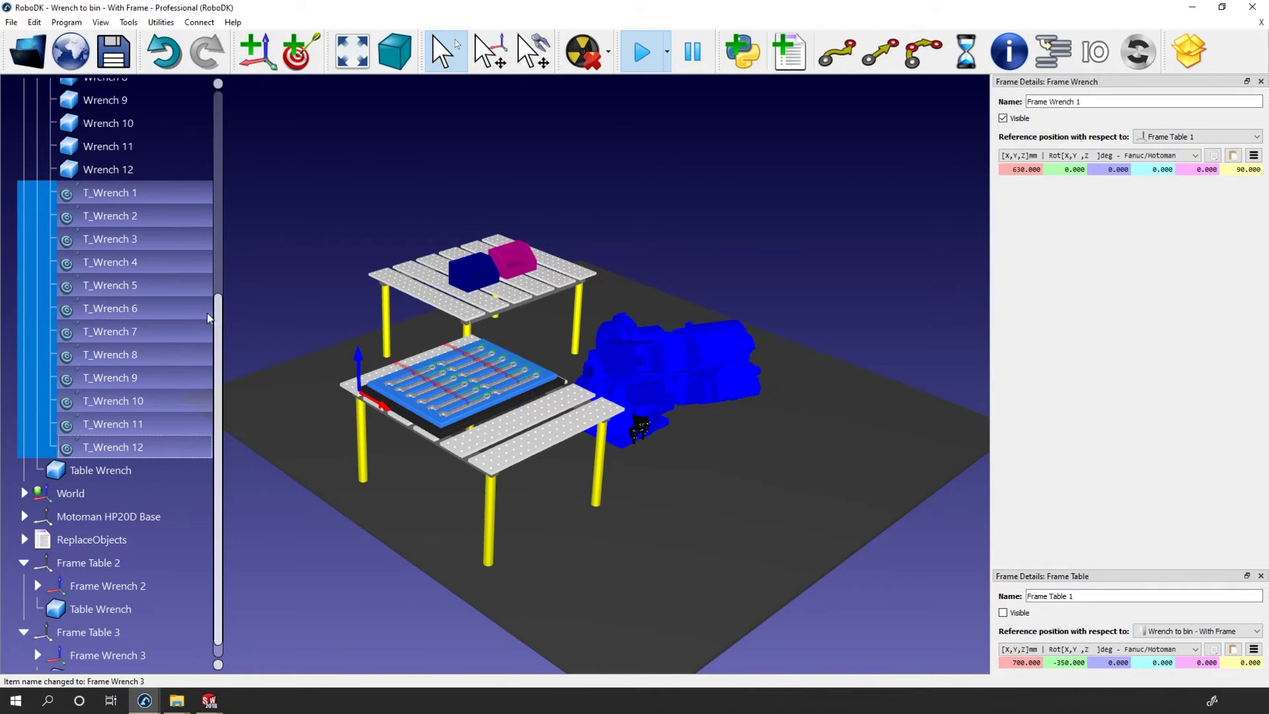
{"action": "right_click", "coordinate": [114, 217]}
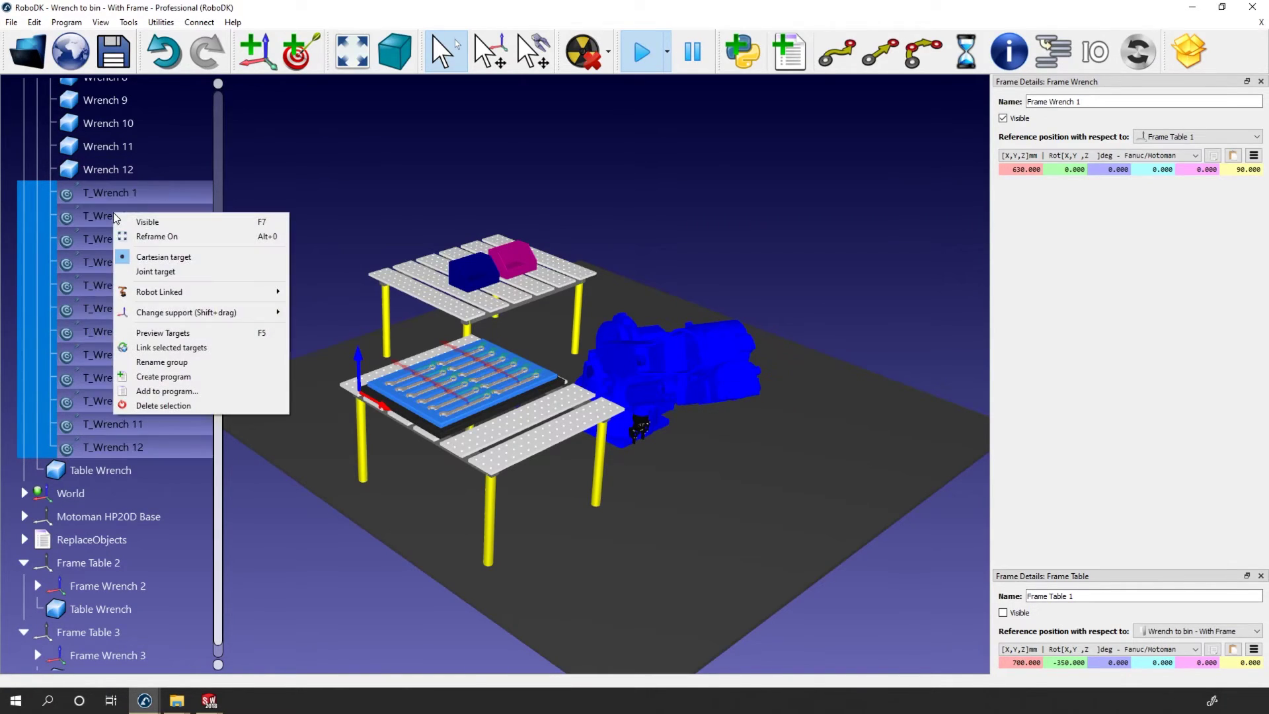
{"action": "left_click", "coordinate": [182, 362]}
{"action": "left_click", "coordinate": [611, 339]}
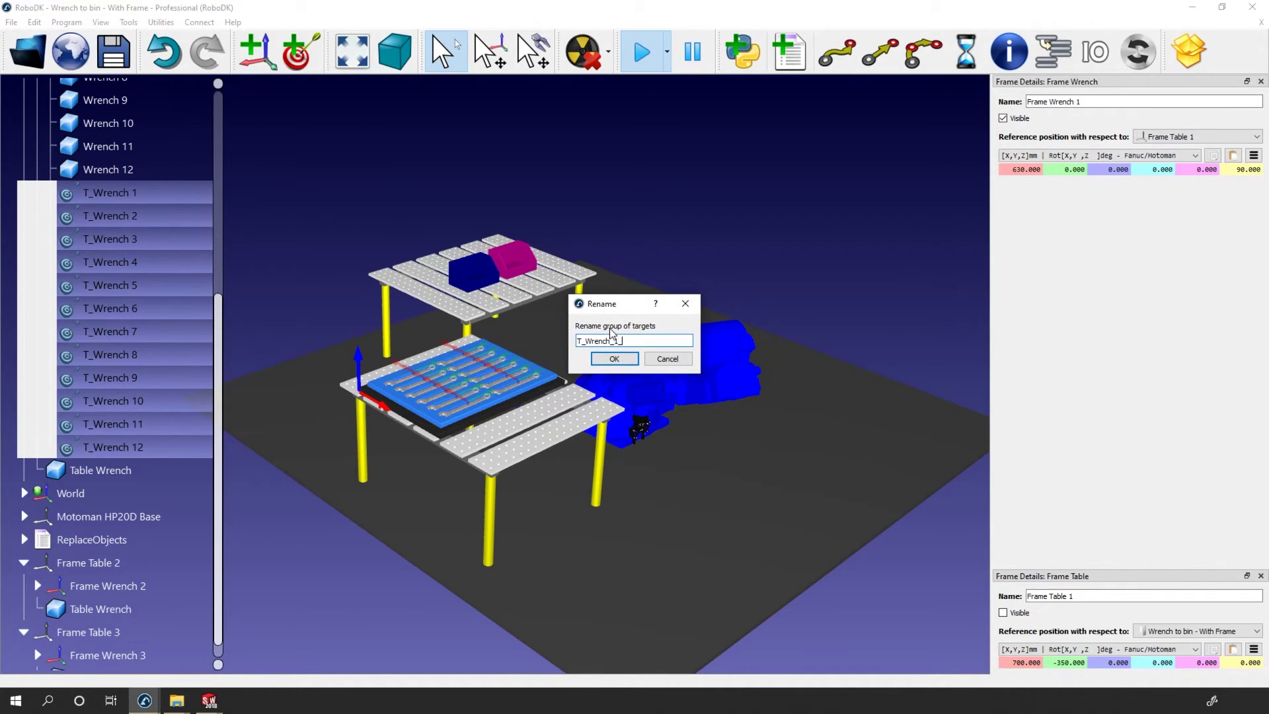
{"action": "type", "text": "_1_"}
{"action": "left_click", "coordinate": [605, 355]}
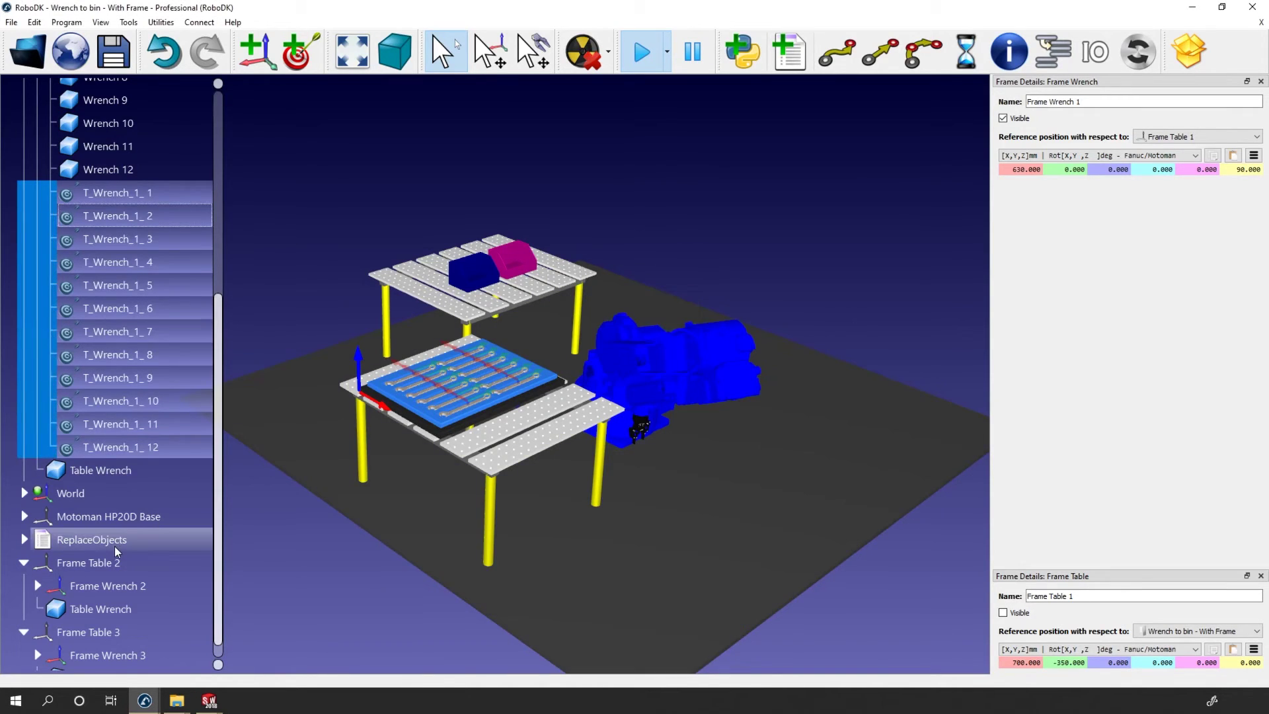
Rename the twelve T_Wrench targets under Frame Wrench 2 as a group with the base name T_Wrench_2_
{"action": "left_click", "coordinate": [38, 586]}
{"action": "scroll", "coordinate": [101, 513], "scroll_direction": "down", "scroll_amount": 8}
{"action": "left_click", "coordinate": [132, 394]}
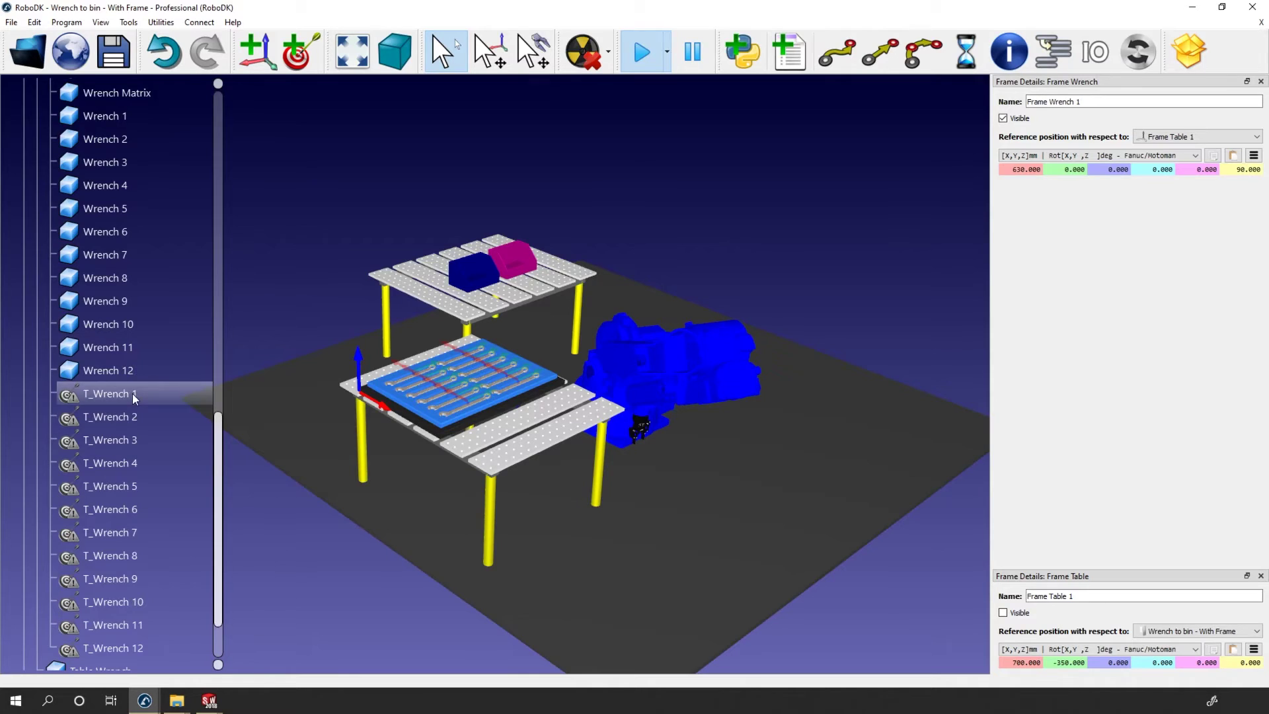
{"action": "left_click", "coordinate": [116, 636], "text": "shift"}
{"action": "right_click", "coordinate": [121, 589]}
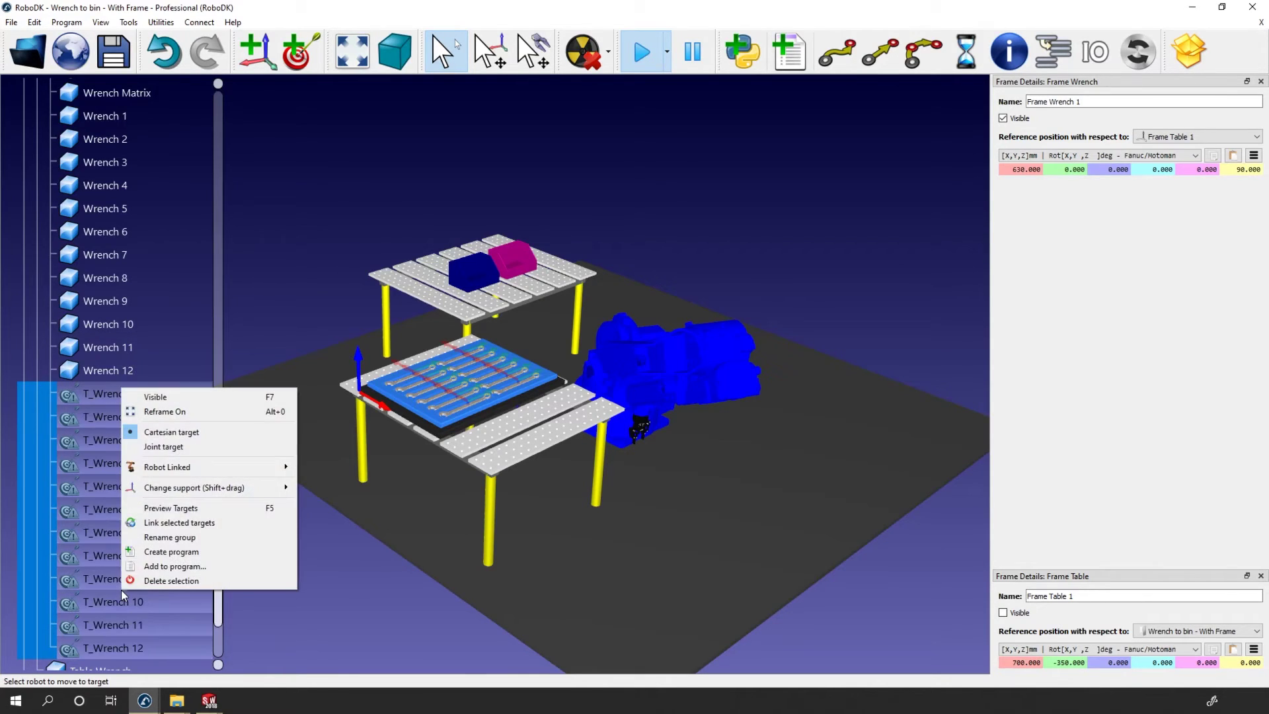
{"action": "left_click", "coordinate": [188, 538]}
{"action": "left_click", "coordinate": [626, 339]}
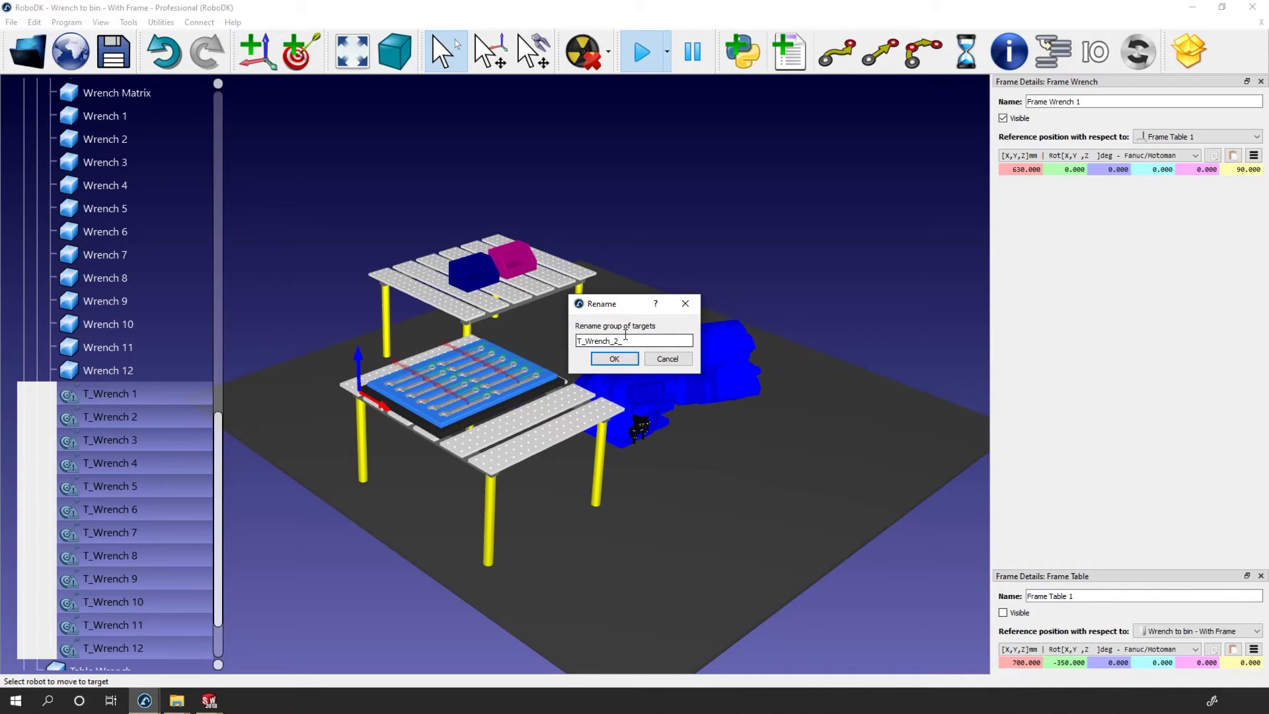
{"action": "left_click", "coordinate": [609, 359]}
Rename the twelve T_Wrench targets under Frame Wrench 3 as a group with the base name T_Wrench_3_
{"action": "scroll", "coordinate": [120, 414], "scroll_direction": "down", "scroll_amount": 1}
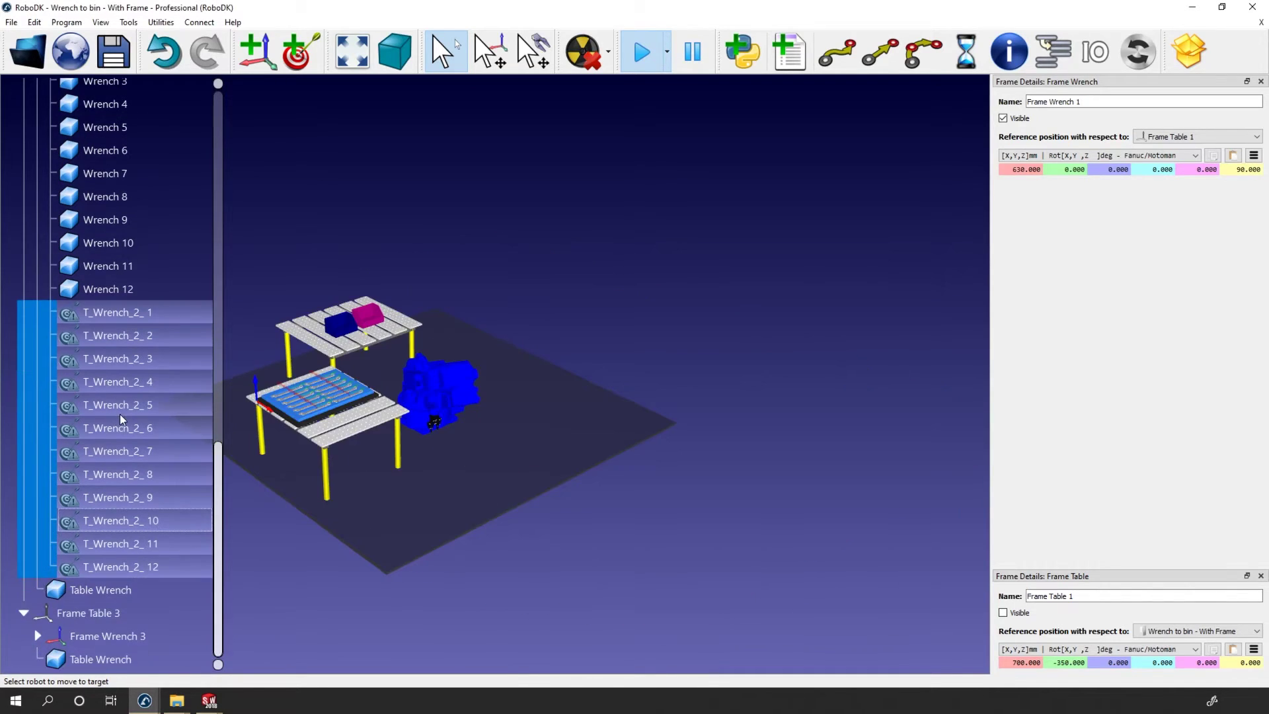
{"action": "left_click", "coordinate": [39, 635]}
{"action": "scroll", "coordinate": [97, 562], "scroll_direction": "down", "scroll_amount": 7}
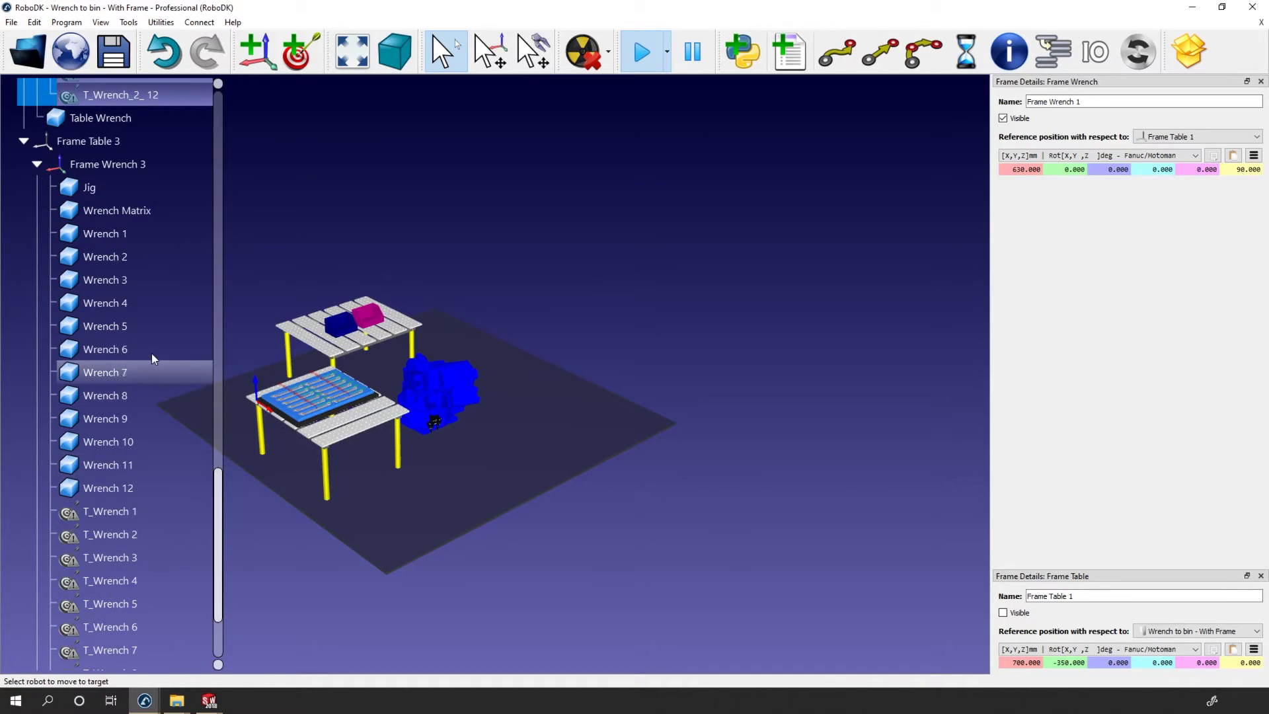
{"action": "scroll", "coordinate": [152, 359], "scroll_direction": "down", "scroll_amount": 2}
{"action": "left_click", "coordinate": [146, 382]}
{"action": "left_click", "coordinate": [109, 636], "text": "shift"}
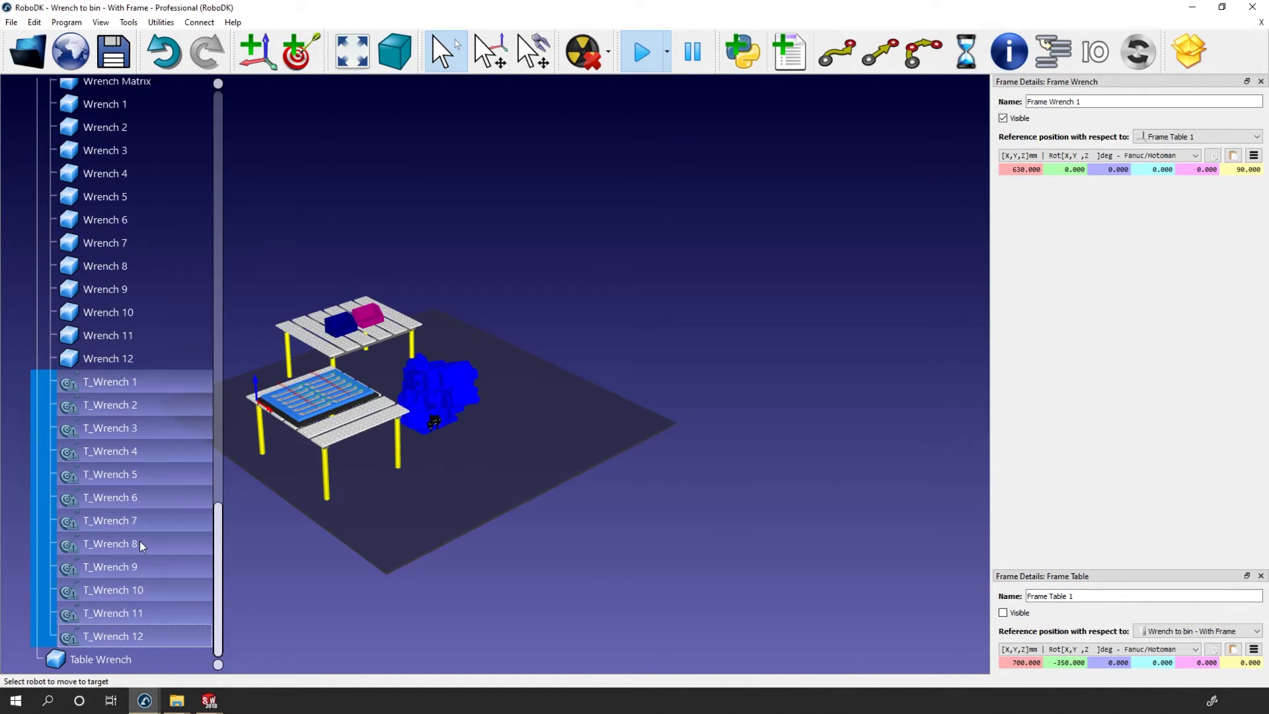
{"action": "right_click", "coordinate": [140, 541]}
{"action": "left_click", "coordinate": [185, 490]}
{"action": "left_click", "coordinate": [620, 341]}
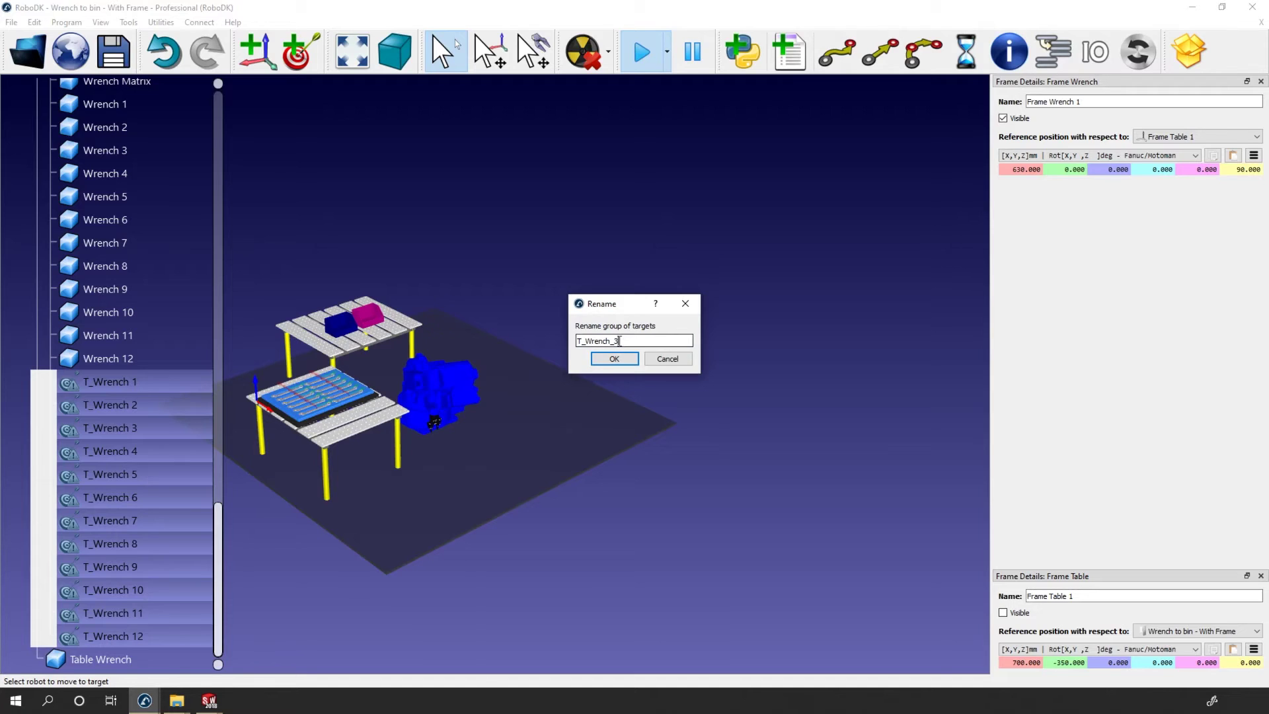
{"action": "type", "text": "_3_"}
{"action": "key", "text": "Return"}
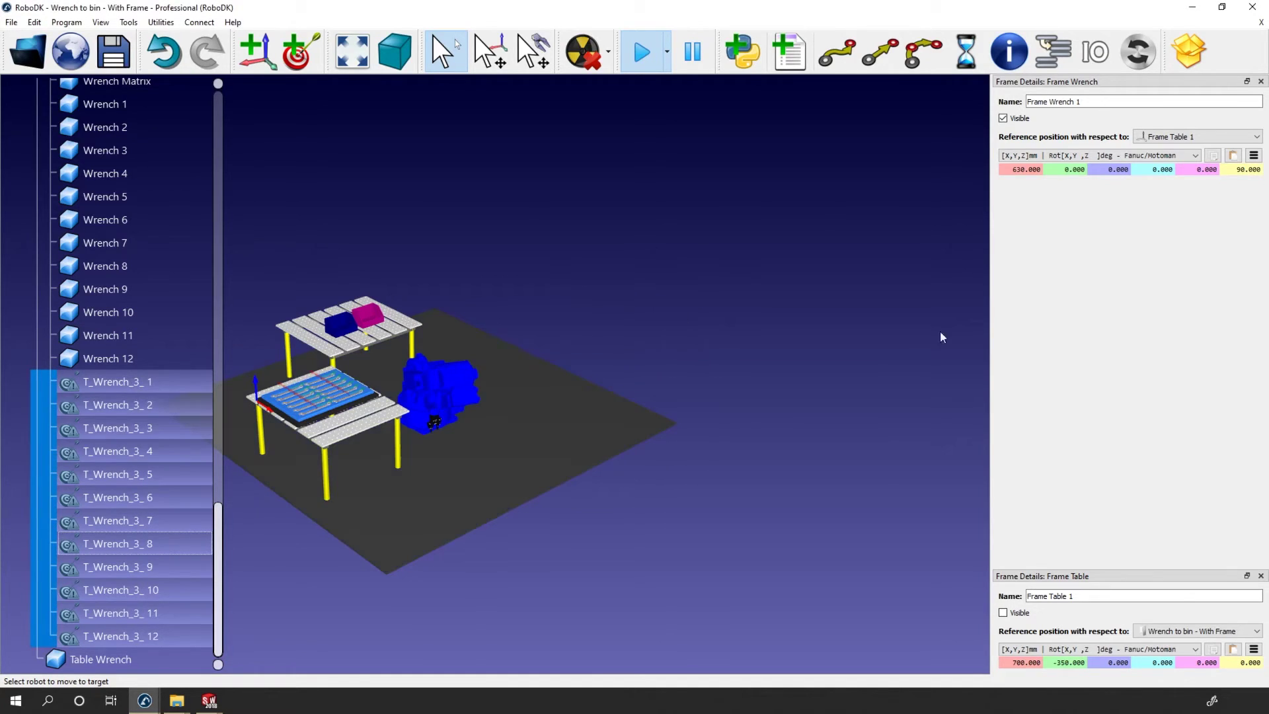
Collapse the contents of the expanded wrench frames and hide Frame Wrench 1
{"action": "left_click_drag", "start_coordinate": [343, 621], "coordinate": [291, 629]}
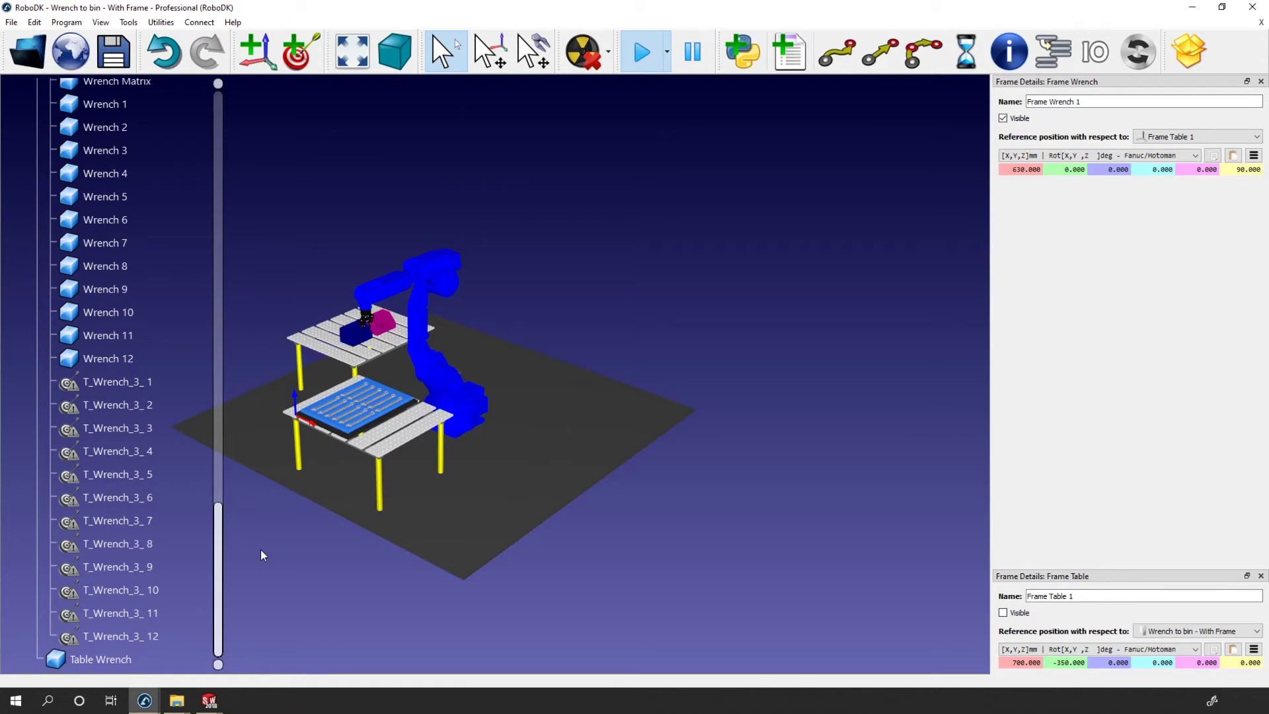
{"action": "left_click_drag", "start_coordinate": [221, 470], "coordinate": [222, 106]}
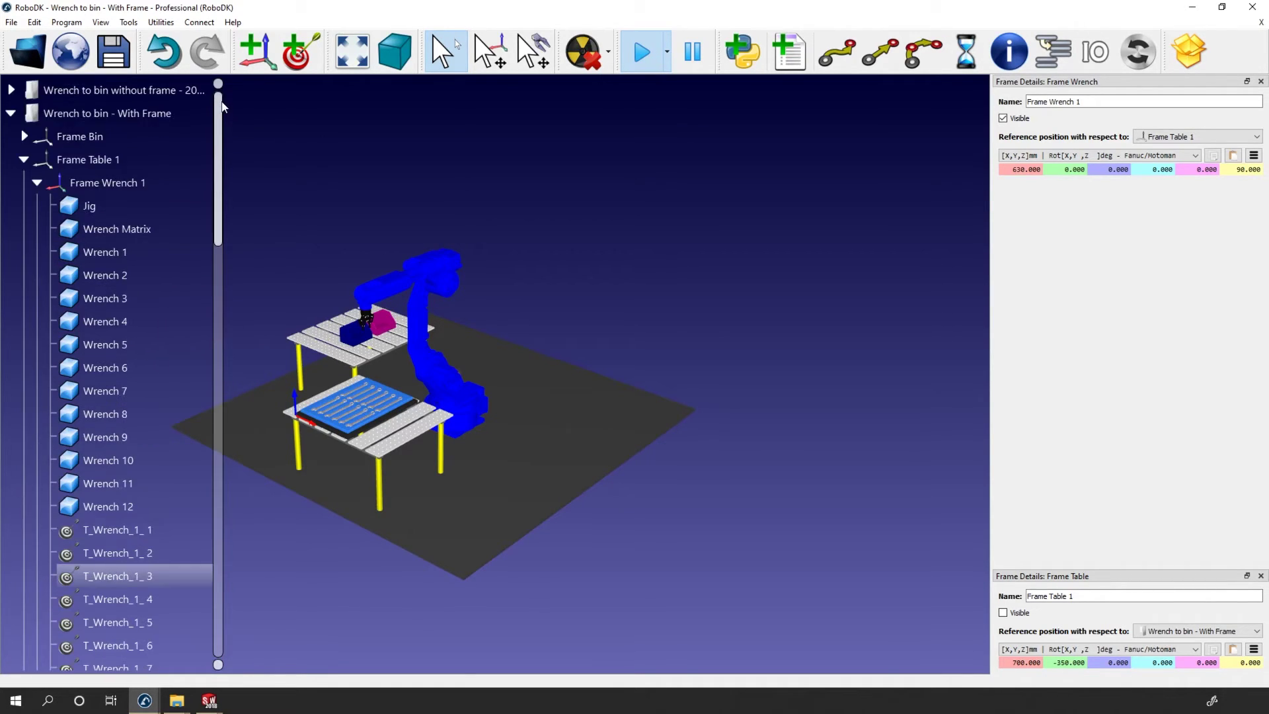
{"action": "left_click", "coordinate": [37, 183]}
{"action": "left_click", "coordinate": [53, 160]}
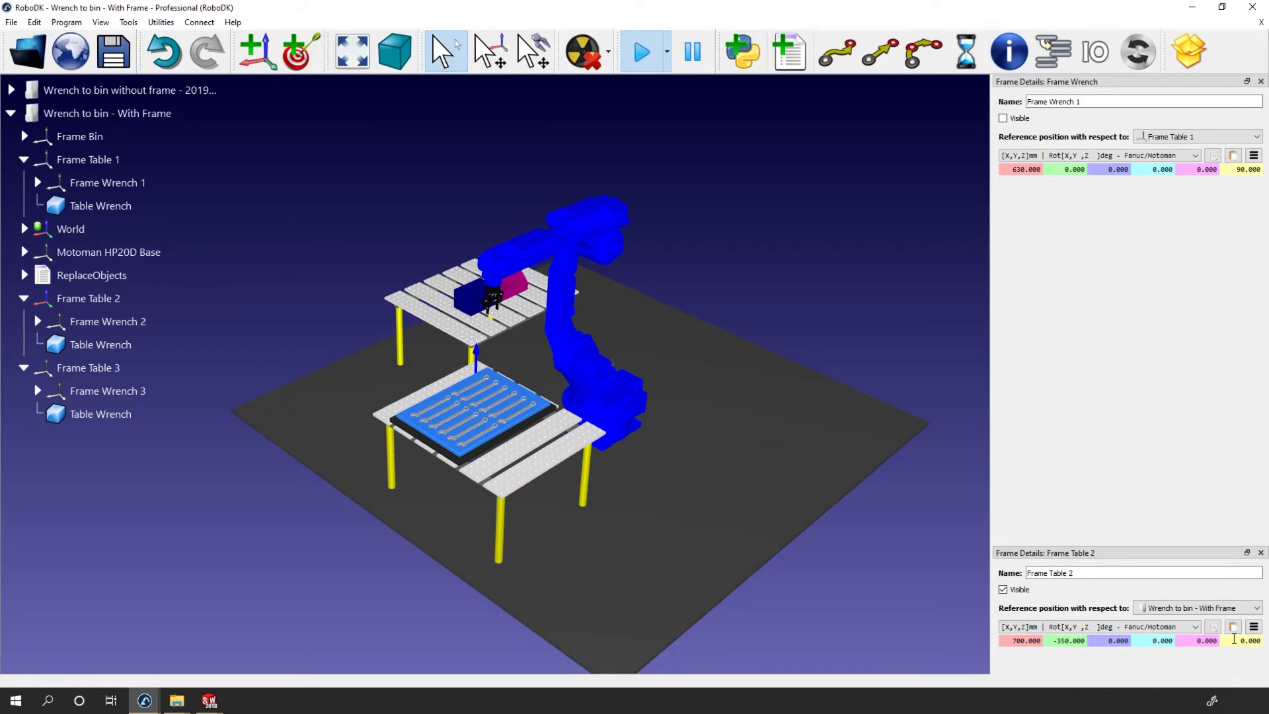
Rotate Frame Table 2 to 90° about Z and set its Y position to 760 mm
{"action": "scroll", "coordinate": [1234, 638], "scroll_direction": "up", "scroll_amount": 1}
{"action": "scroll", "coordinate": [1062, 641], "scroll_direction": "up", "scroll_amount": 9}
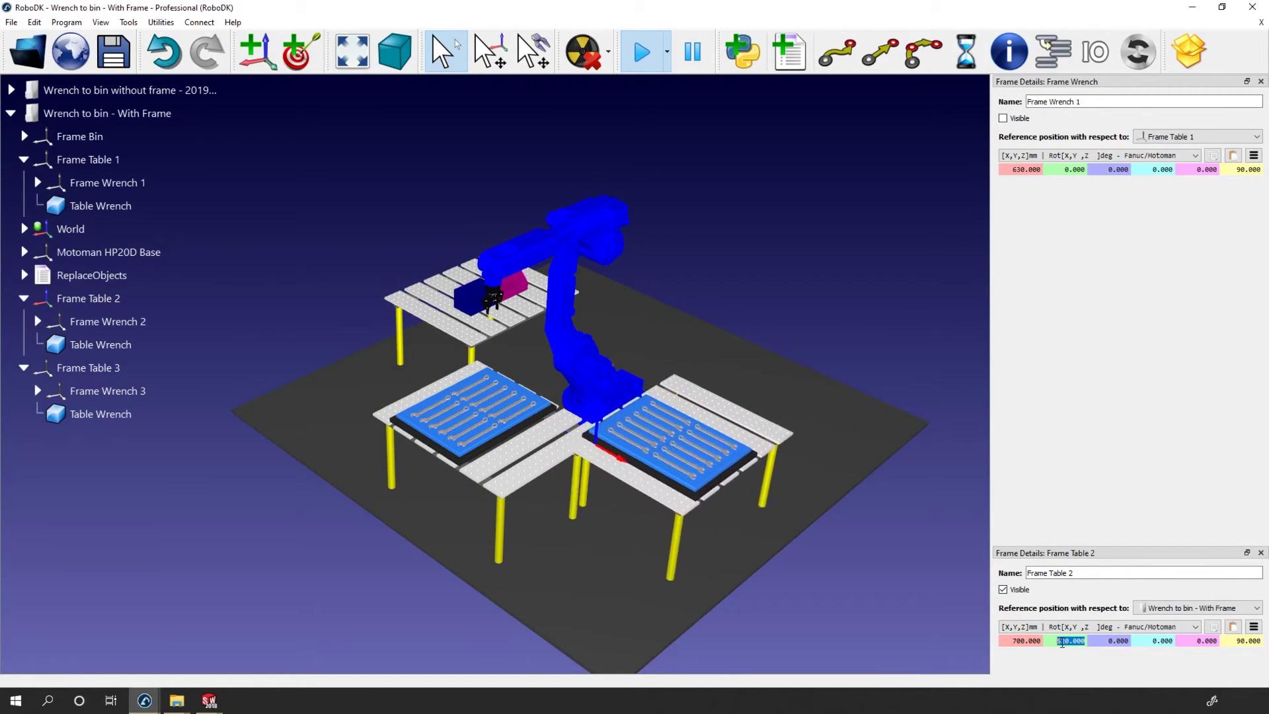
{"action": "scroll", "coordinate": [1062, 642], "scroll_direction": "up", "scroll_amount": 2}
Open the details of Frame Table 3 and set its rotation about Z to 180°
{"action": "left_click", "coordinate": [90, 369]}
{"action": "right_click", "coordinate": [90, 371]}
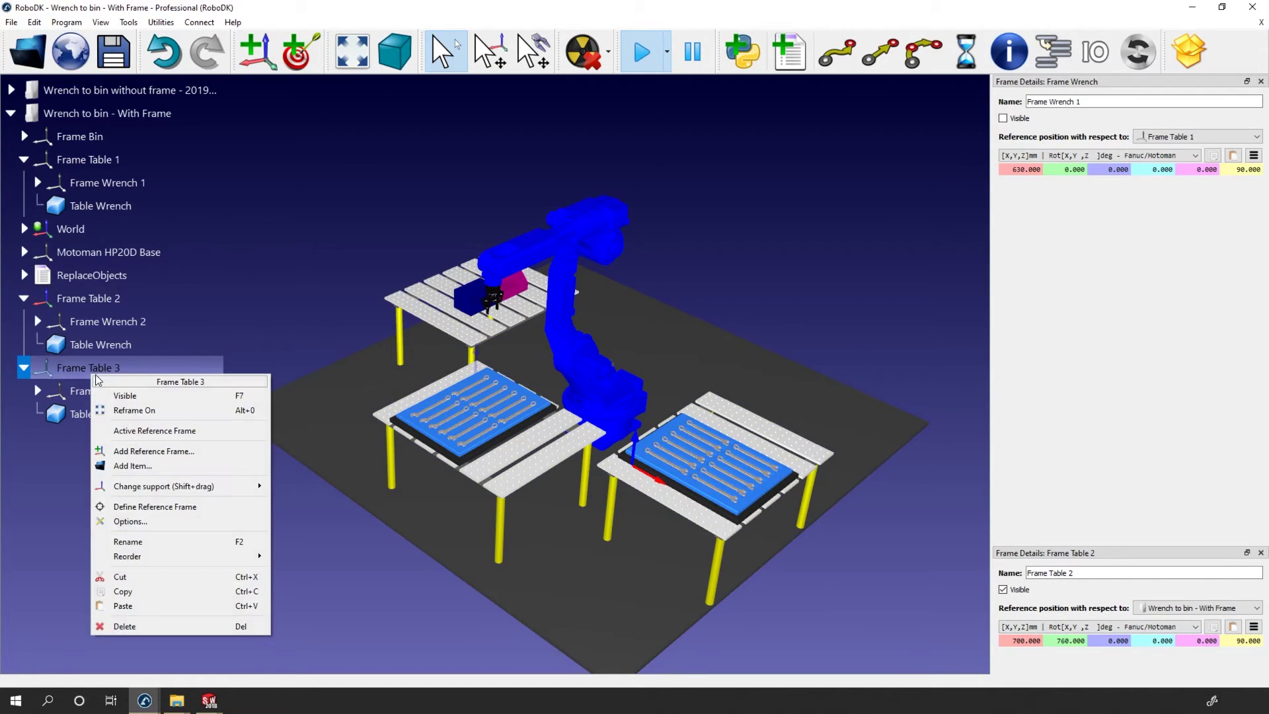
{"action": "key", "text": "Escape"}
{"action": "double_click", "coordinate": [86, 369]}
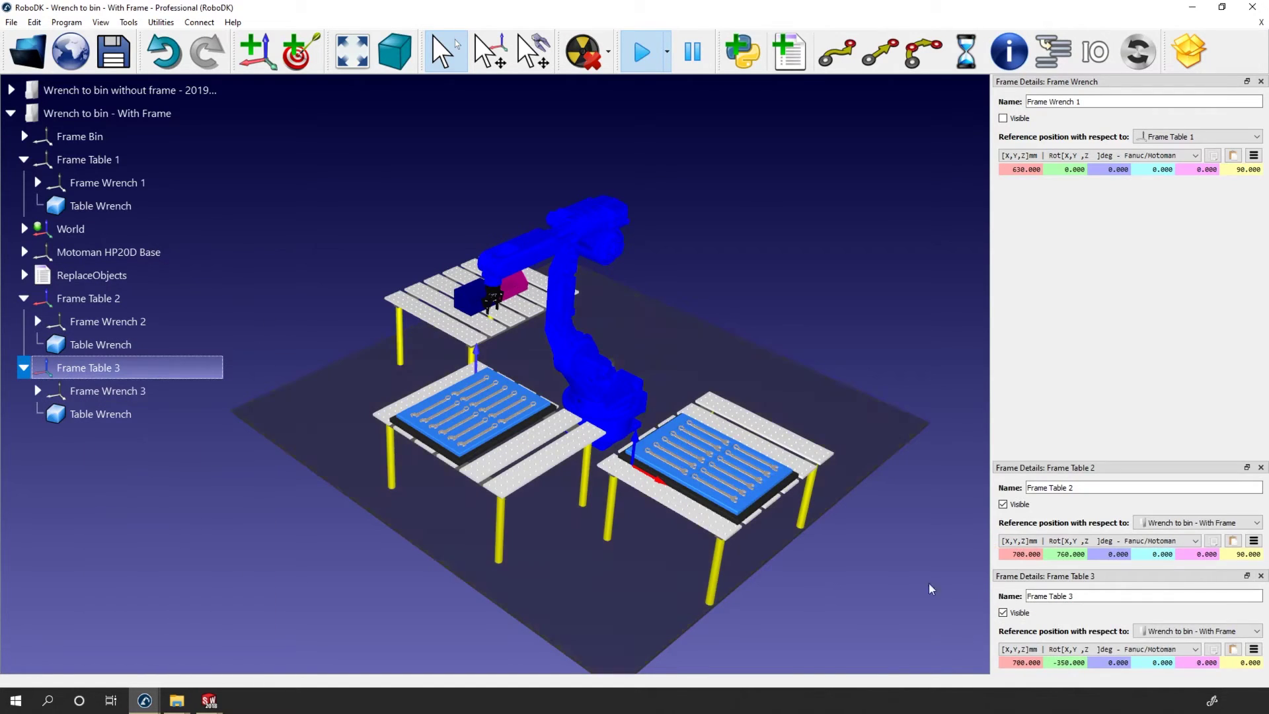
{"action": "left_click", "coordinate": [1233, 661]}
{"action": "type", "text": "180"}
{"action": "key", "text": "Return"}
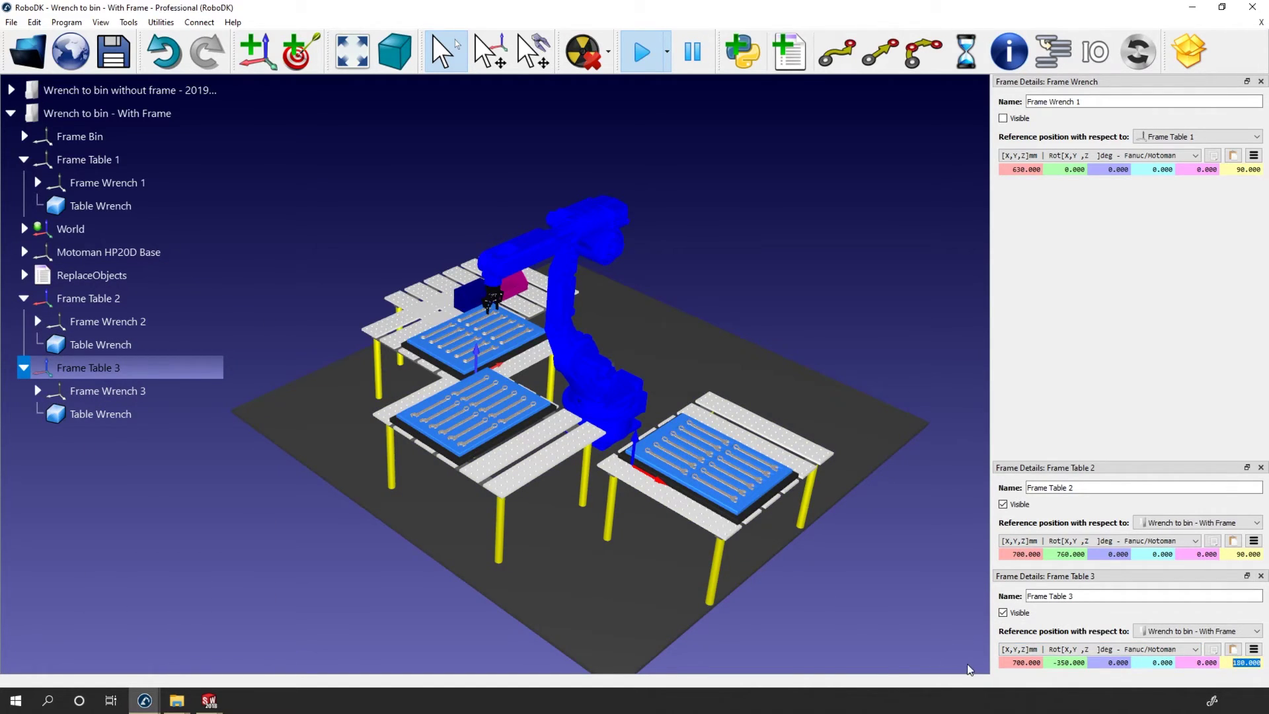
Position Frame Table 3 at X -290 mm and Y 370 mm
{"action": "left_click", "coordinate": [1071, 662]}
{"action": "type", "text": "370"}
{"action": "key", "text": "Return"}
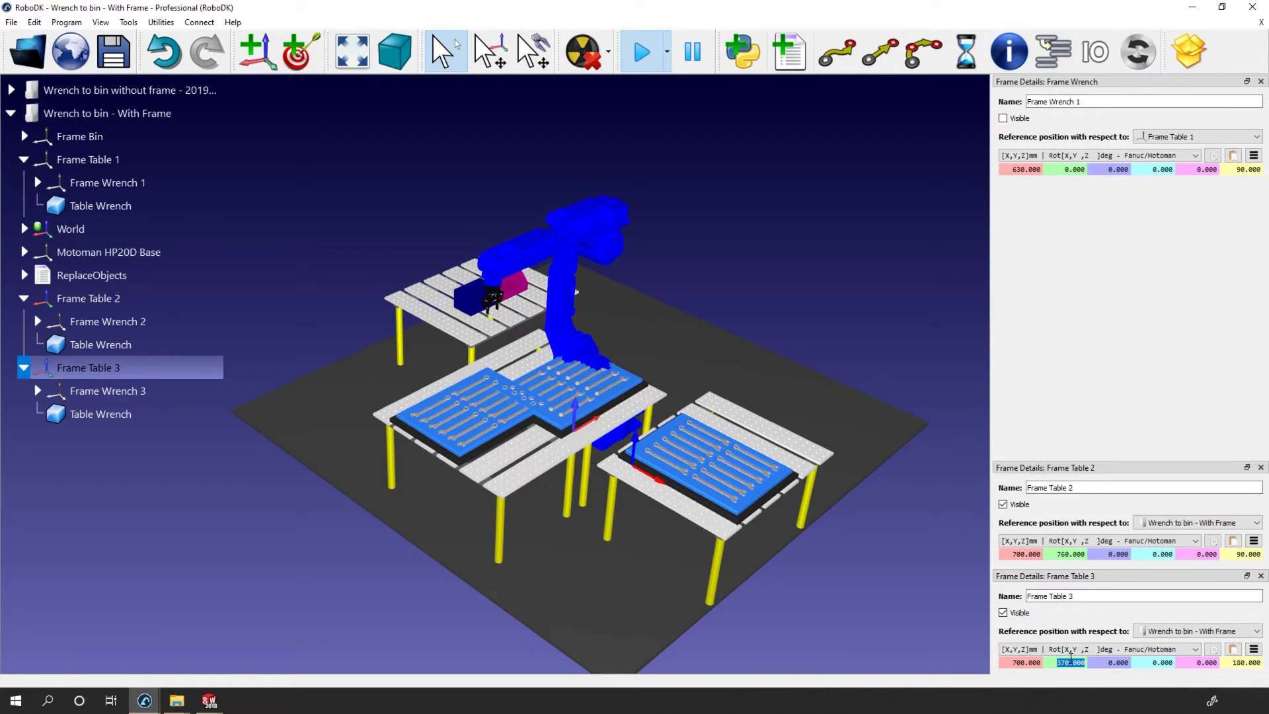
{"action": "left_click", "coordinate": [1022, 662]}
{"action": "type", "text": "-280"}
{"action": "key", "text": "Return"}
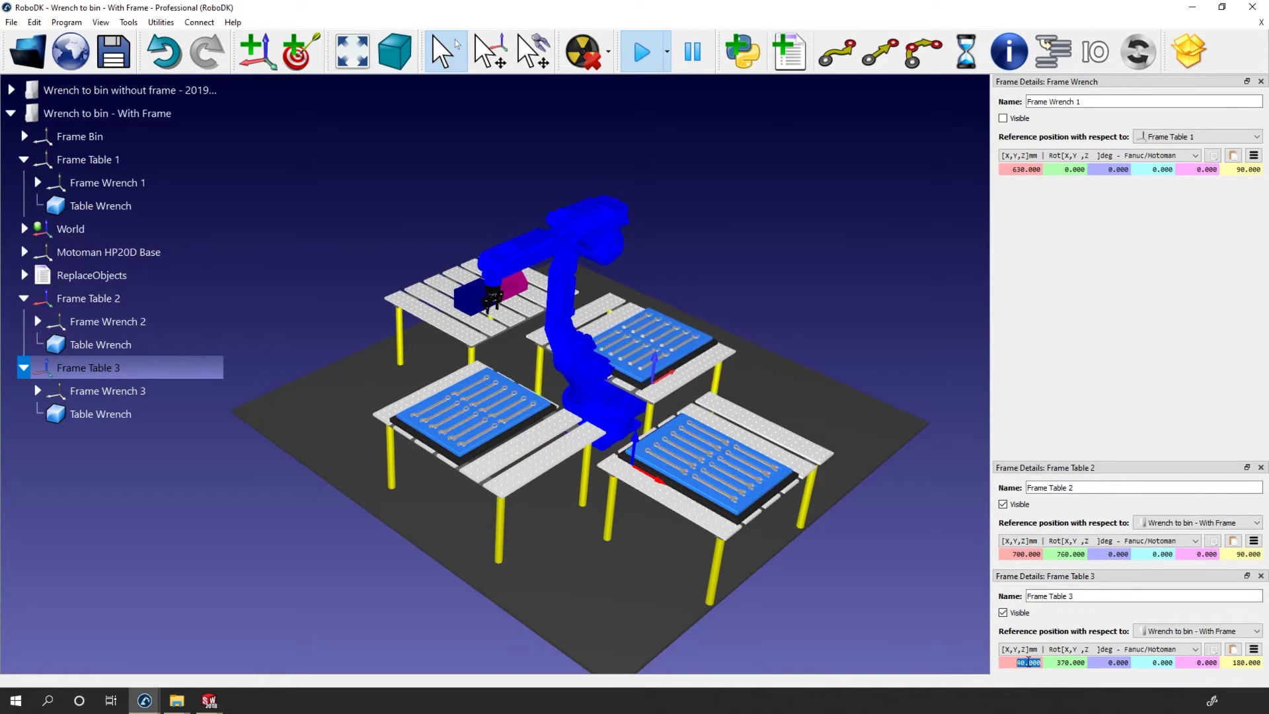
{"action": "scroll", "coordinate": [1032, 658], "scroll_direction": "down", "scroll_amount": 1}
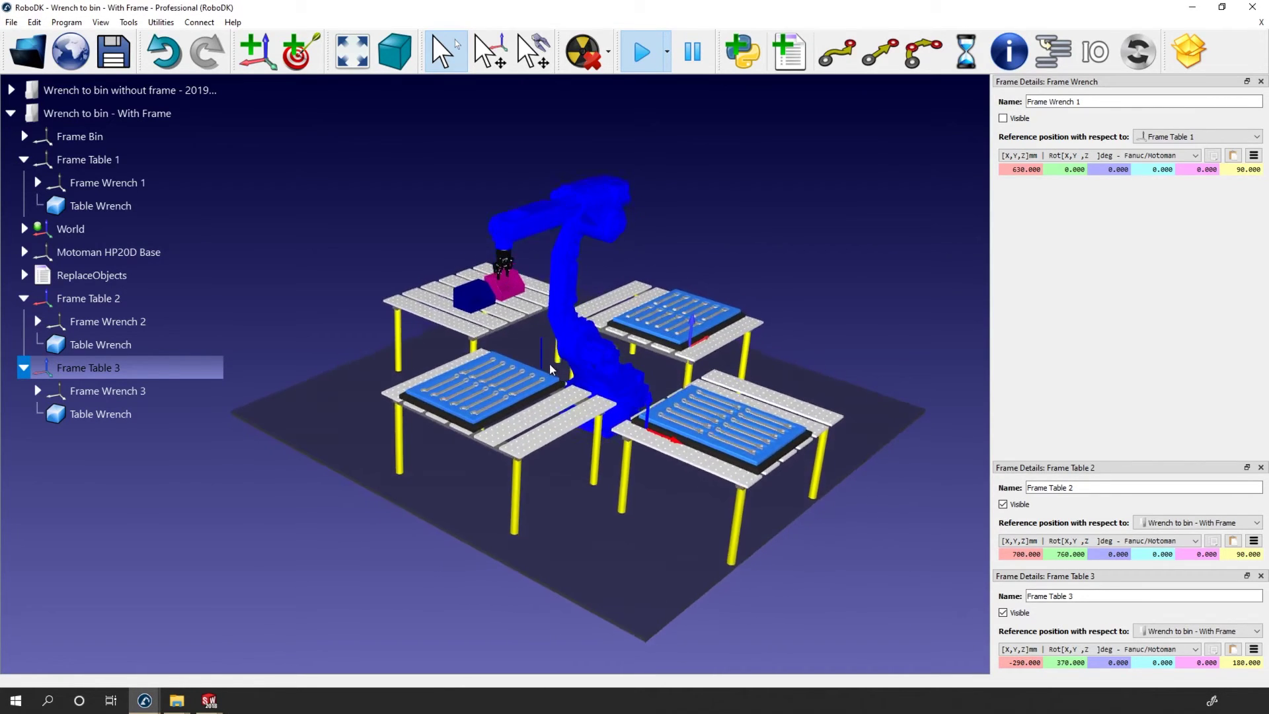
{"action": "scroll", "coordinate": [552, 351], "scroll_direction": "up", "scroll_amount": 4}
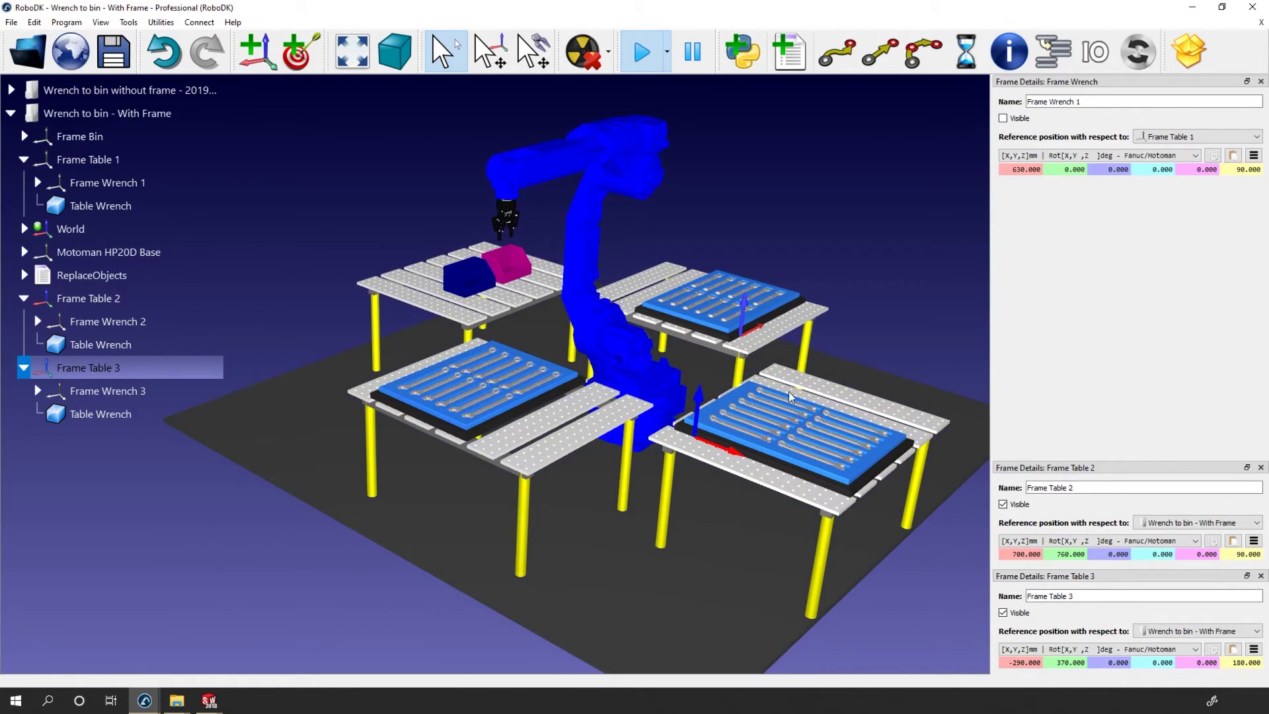
Examine the Follow Path 1, 2 and 3 parts in SOLIDWORKS and return to the Follow path - No Frame station in RoboDK
{"action": "mouse_move", "coordinate": [145, 701]}
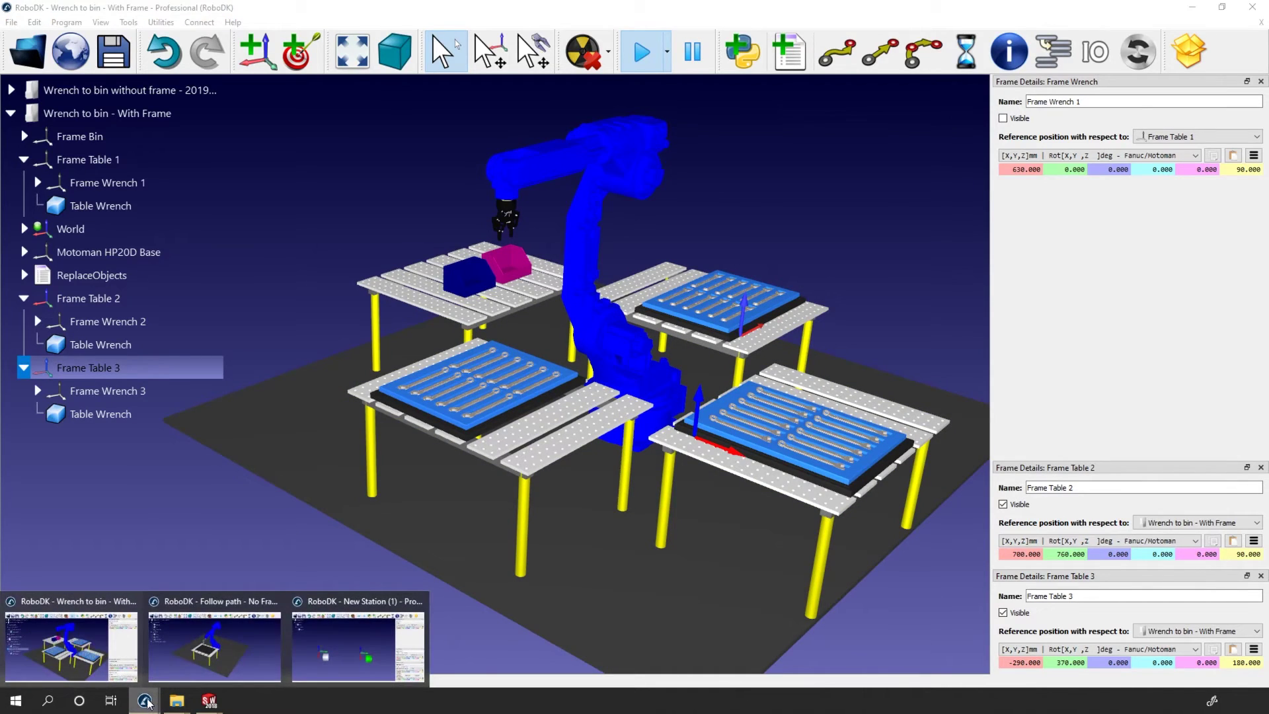
{"action": "left_click", "coordinate": [236, 647]}
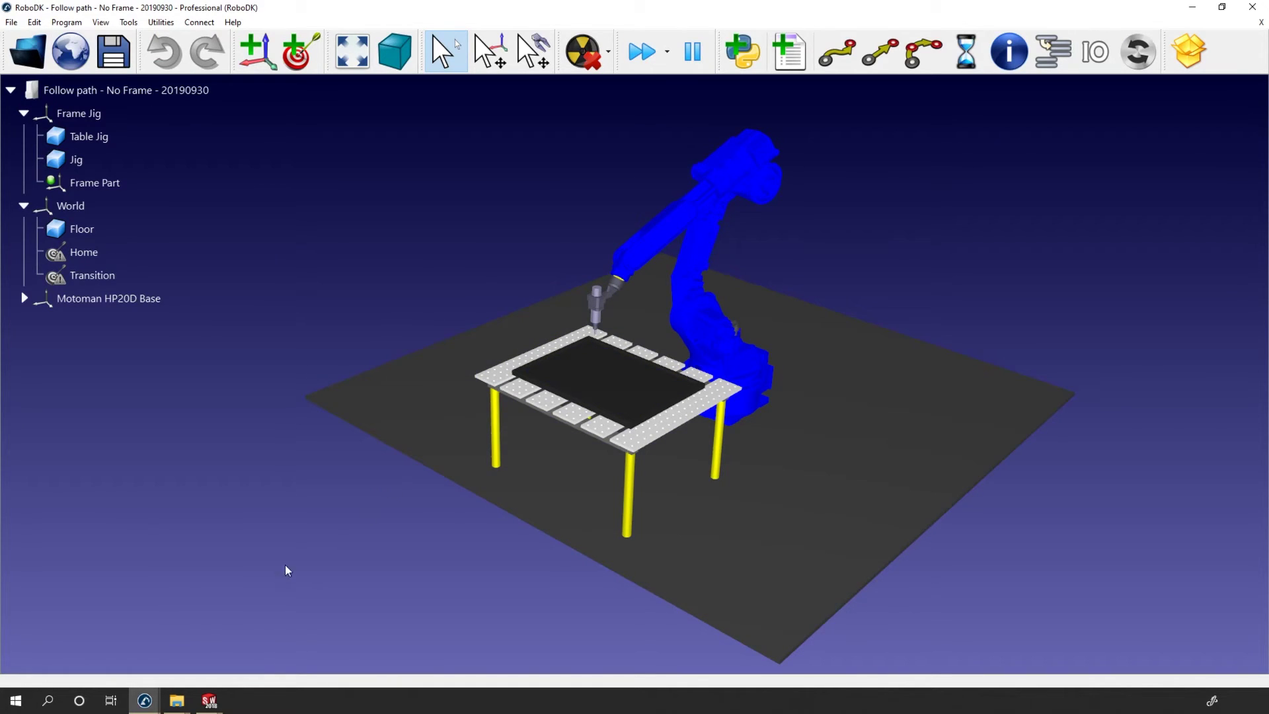
{"action": "mouse_move", "coordinate": [209, 701]}
{"action": "left_click", "coordinate": [340, 626]}
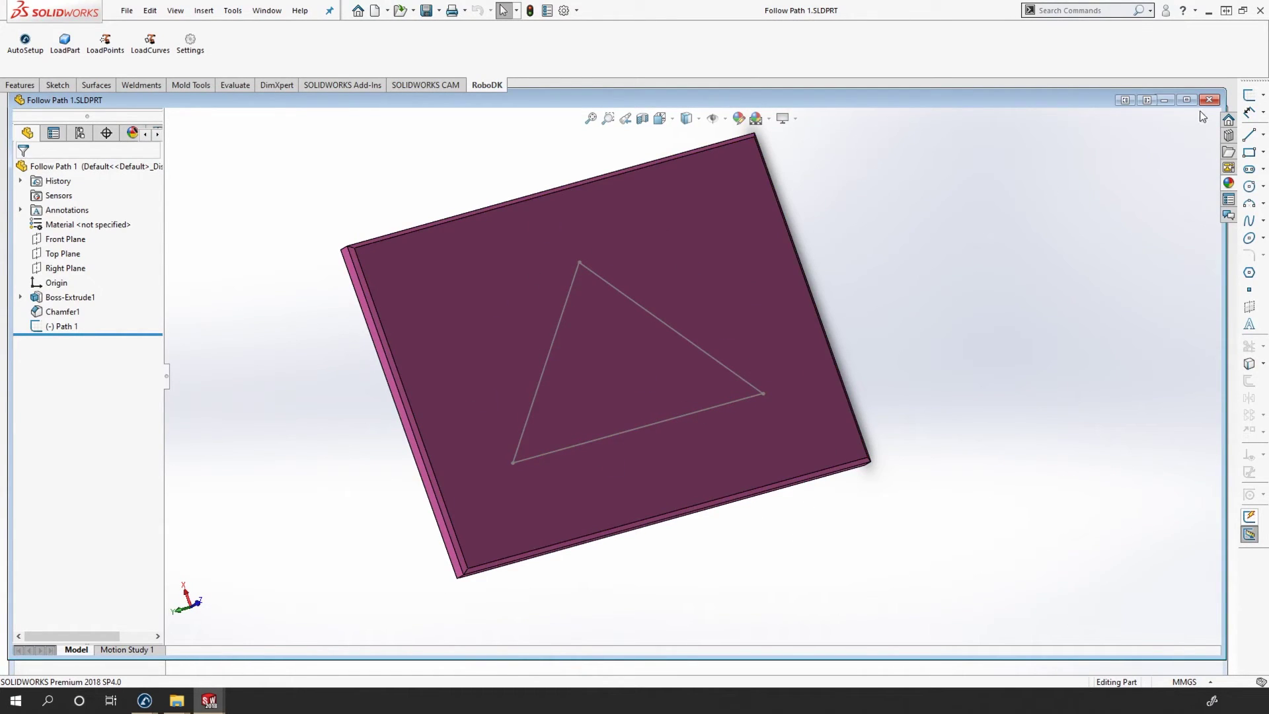
{"action": "left_click", "coordinate": [1165, 100]}
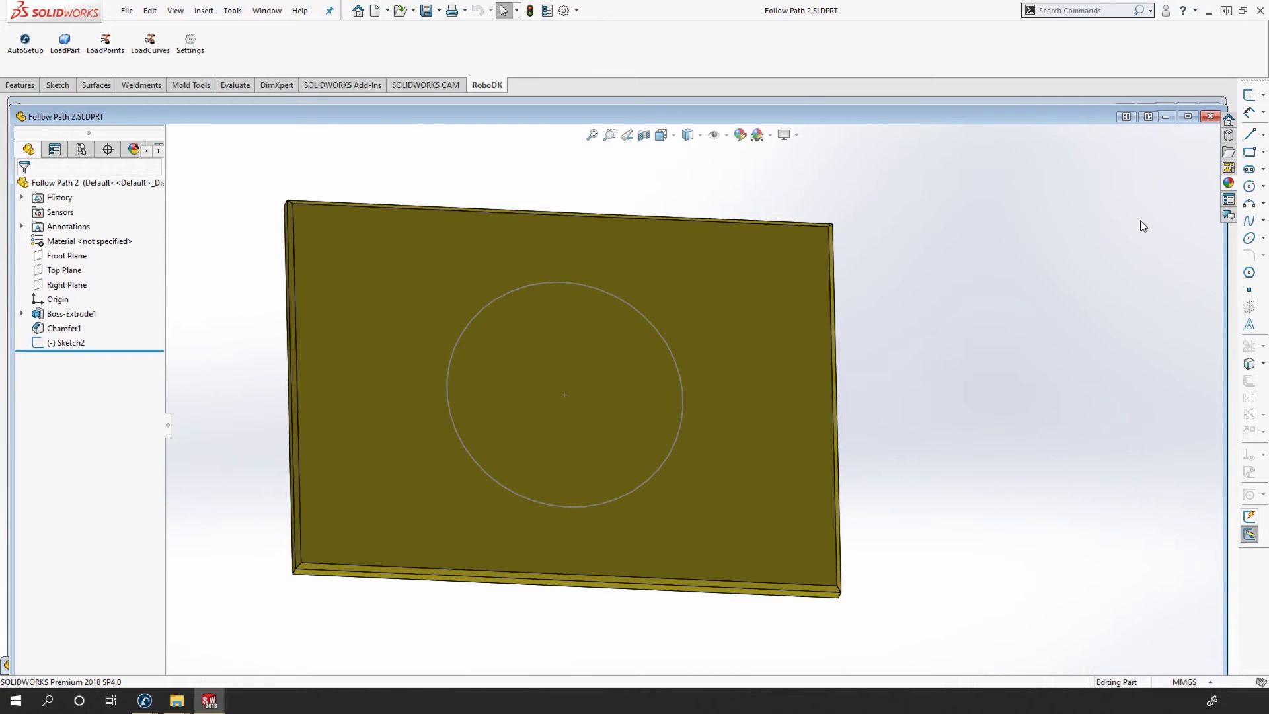
{"action": "left_click", "coordinate": [1166, 116]}
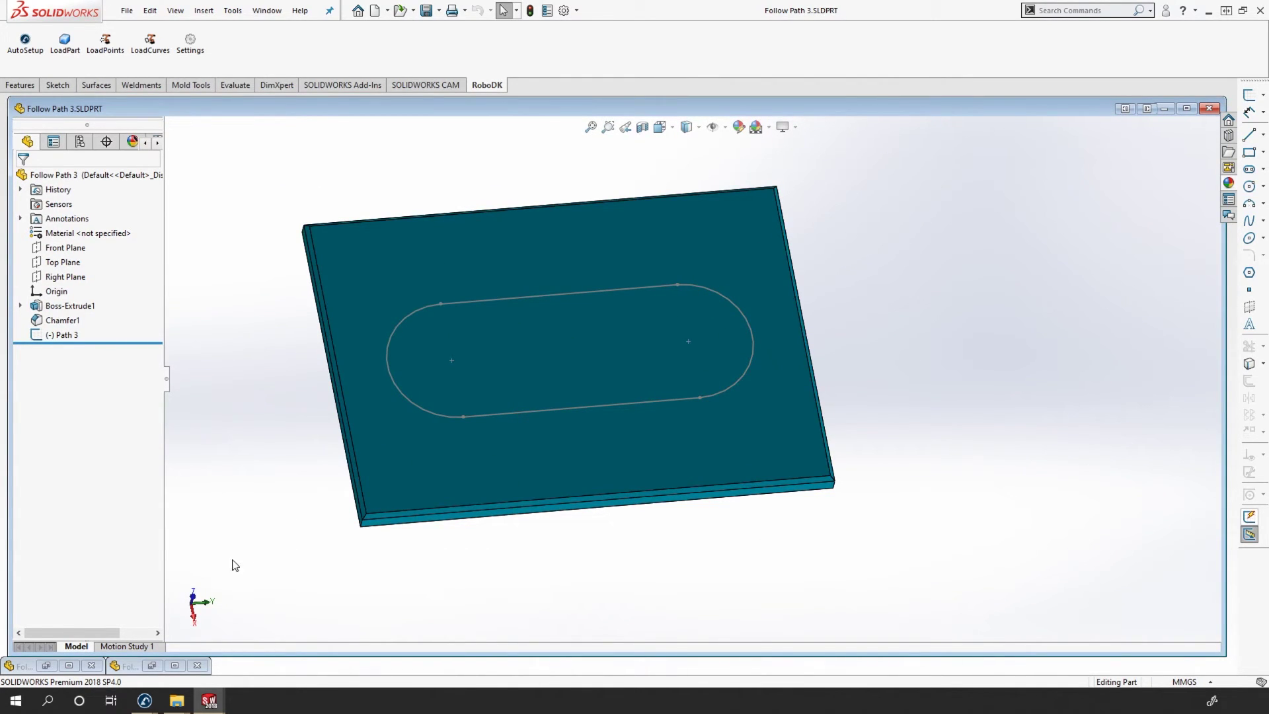
{"action": "mouse_move", "coordinate": [144, 701]}
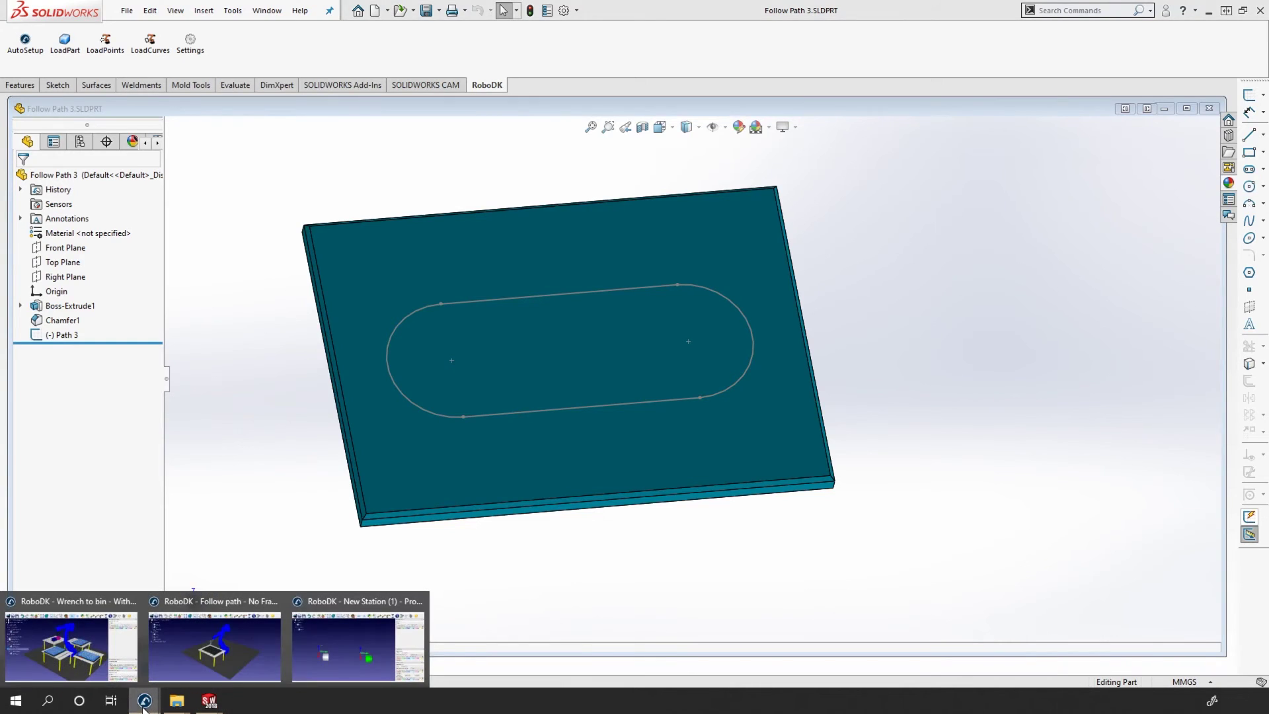
{"action": "left_click", "coordinate": [185, 661]}
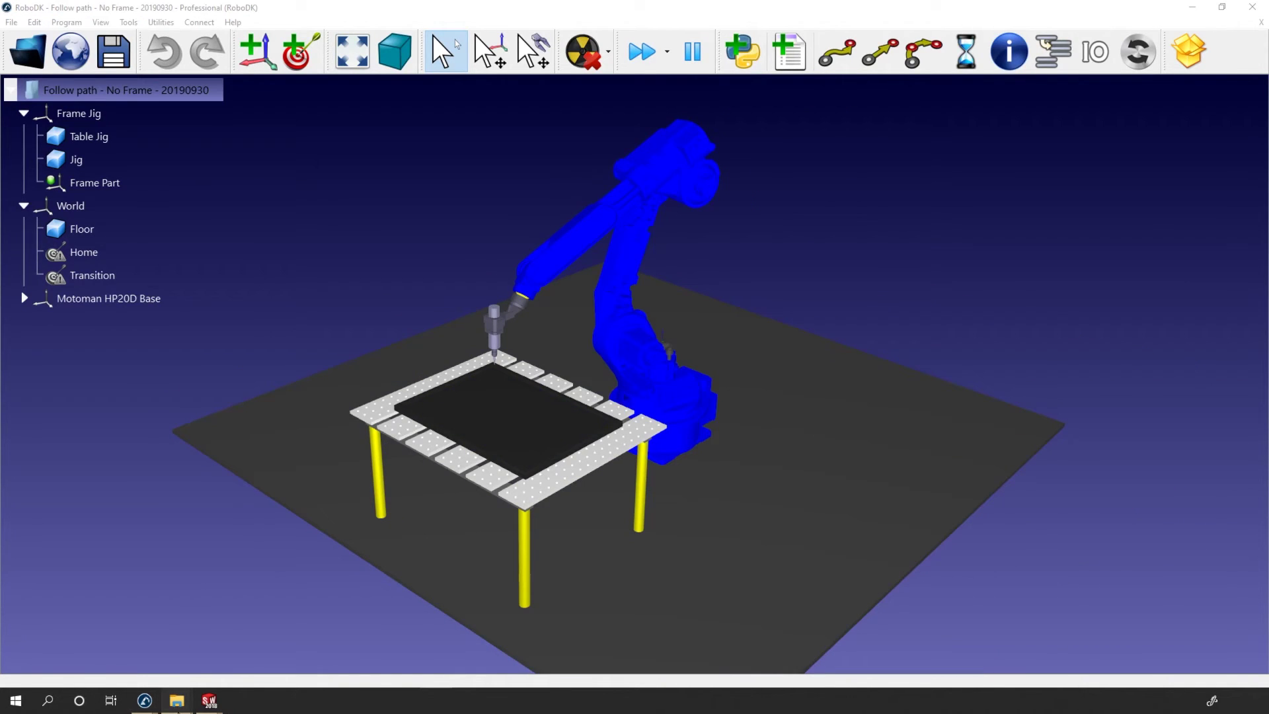
Import Path 1.sld from the Part Example folder into the root of the station
{"action": "mouse_move", "coordinate": [177, 701]}
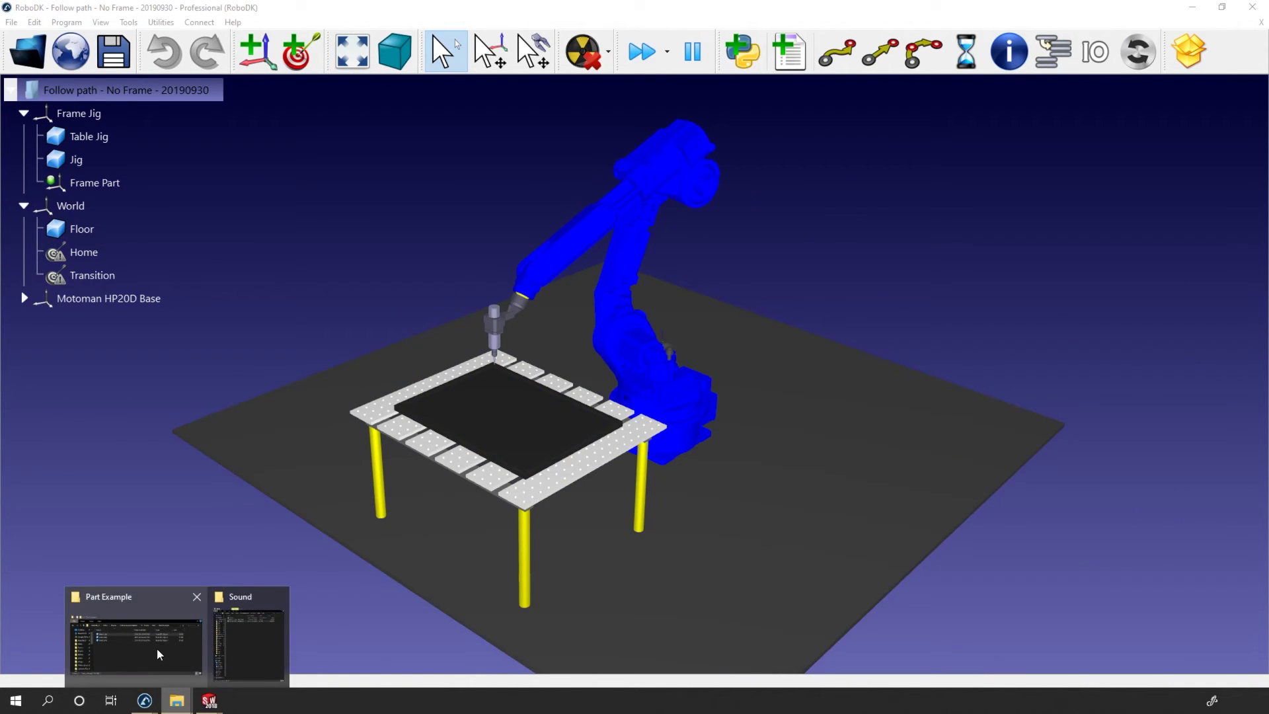
{"action": "left_click", "coordinate": [157, 647]}
{"action": "left_click_drag", "start_coordinate": [673, 286], "coordinate": [442, 341]}
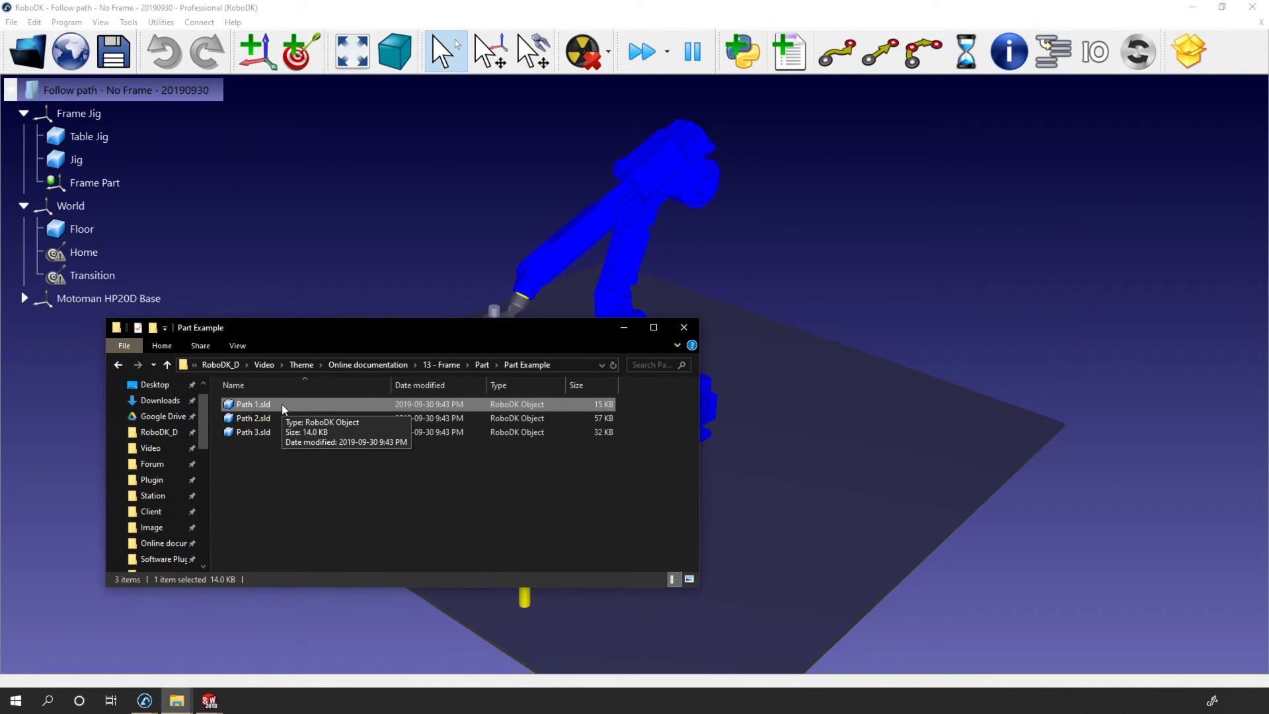
{"action": "left_click_drag", "start_coordinate": [282, 403], "coordinate": [780, 405]}
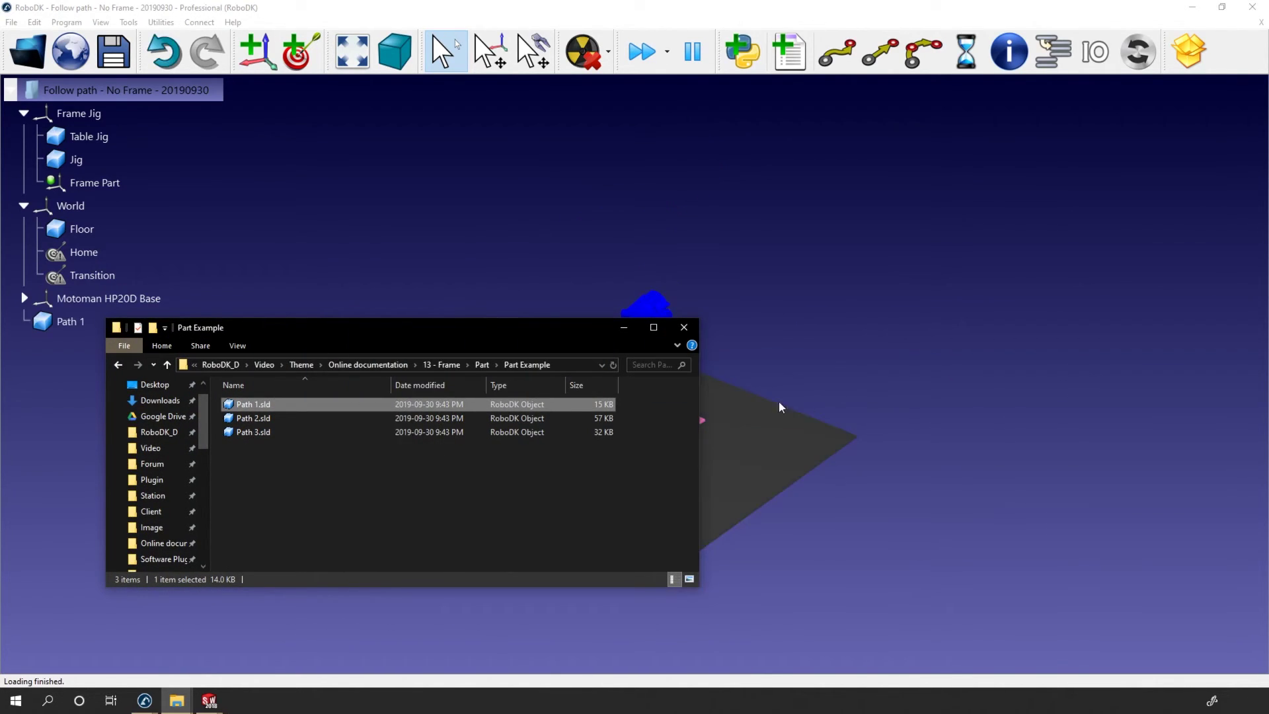
{"action": "left_click", "coordinate": [625, 329]}
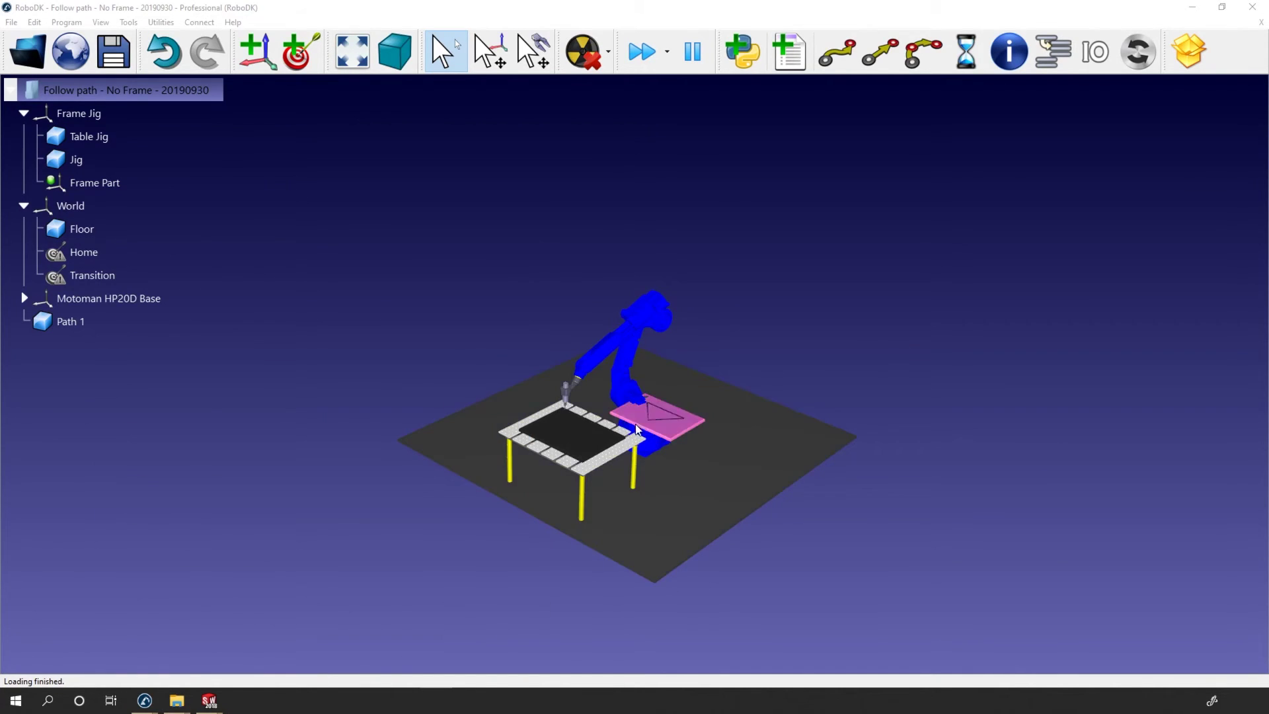
Open the details of the imported Path 1 object and show its object frame
{"action": "scroll", "coordinate": [685, 403], "scroll_direction": "up", "scroll_amount": 3}
{"action": "scroll", "coordinate": [636, 413], "scroll_direction": "up", "scroll_amount": 2}
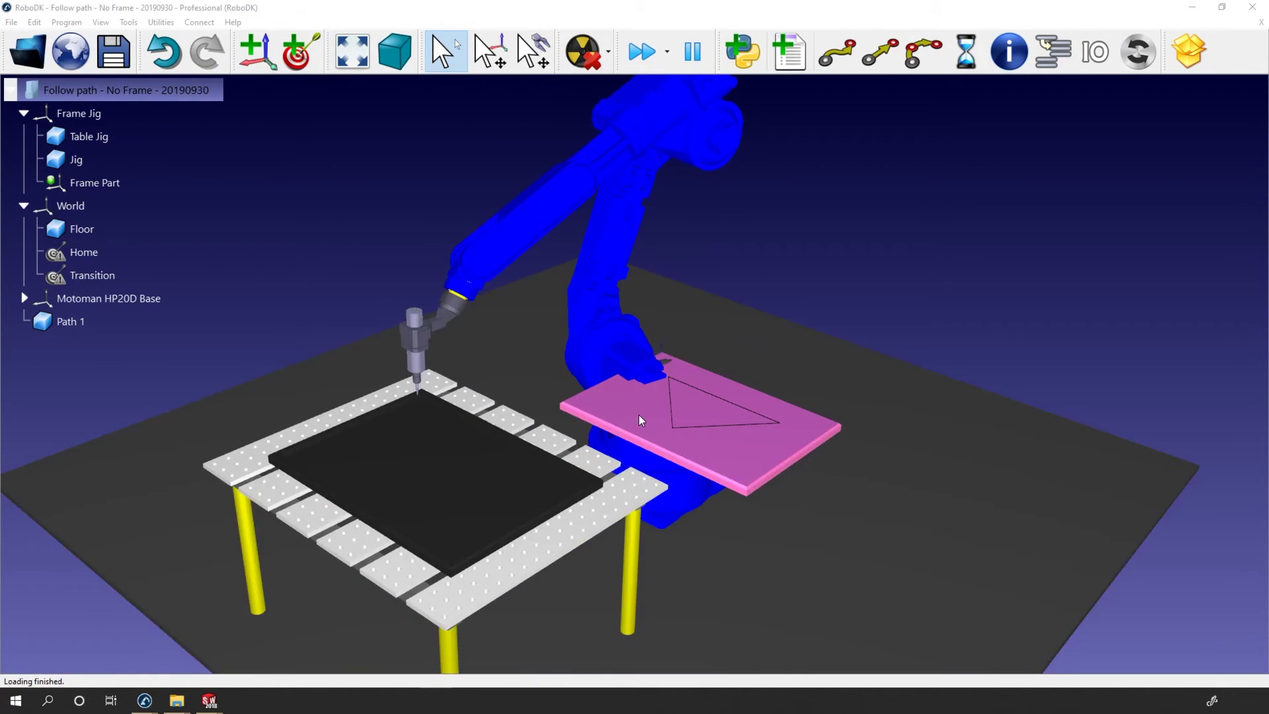
{"action": "double_click", "coordinate": [729, 415]}
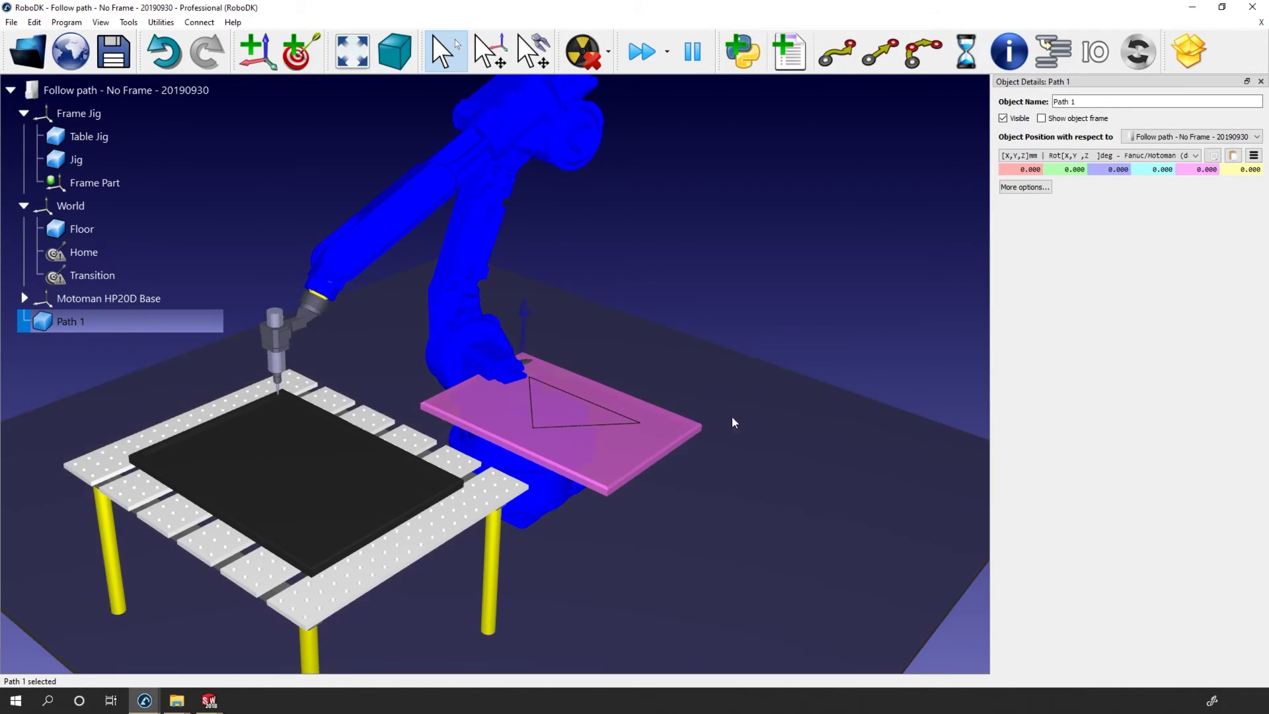
{"action": "left_click", "coordinate": [1042, 117]}
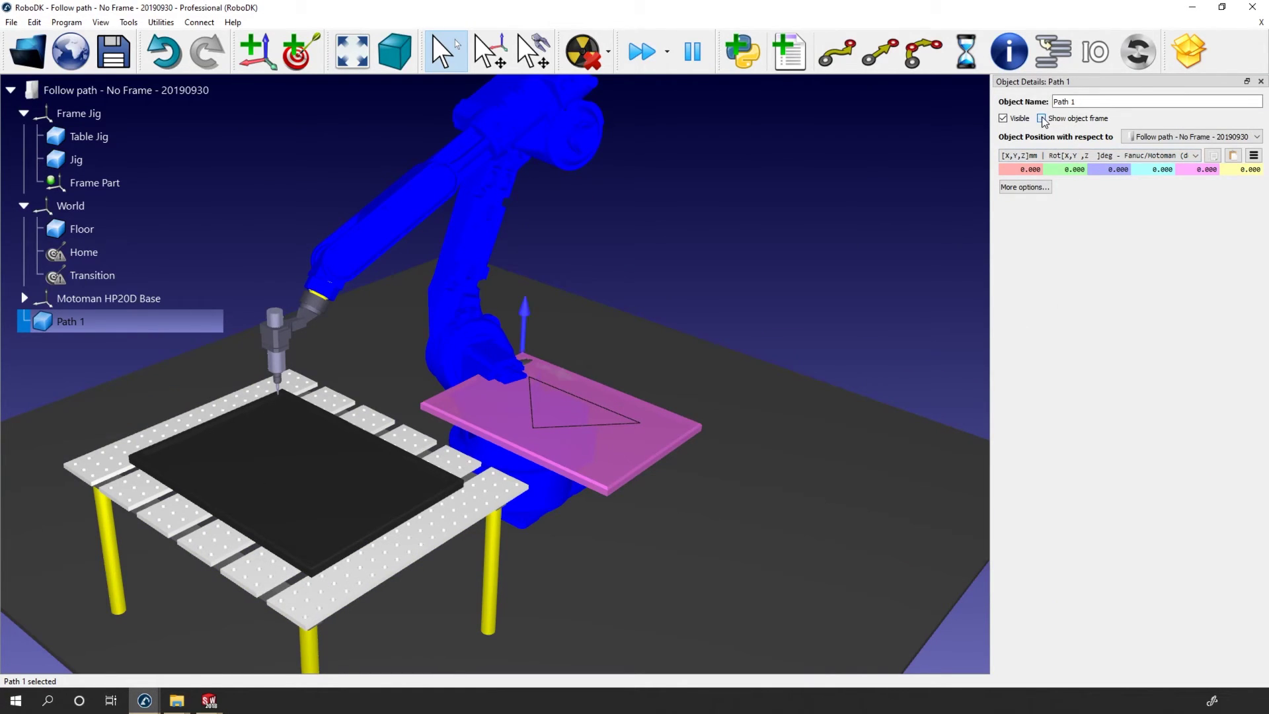
Try to reposition the Path 1 plate freehand by its object frame
{"action": "mouse_move", "coordinate": [686, 336]}
{"action": "left_mouse_down"}
{"action": "mouse_move", "coordinate": [636, 340]}
{"action": "mouse_move", "coordinate": [572, 377]}
{"action": "left_mouse_up"}
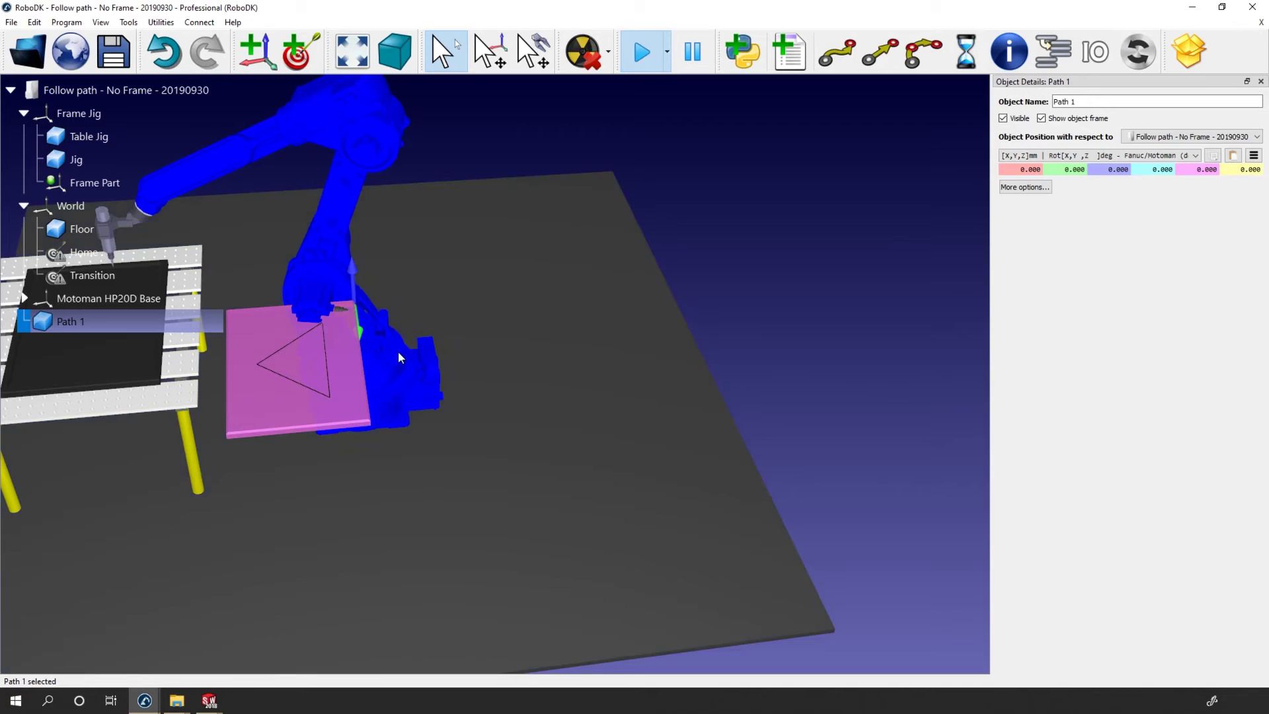
{"action": "key", "text": "alt"}
{"action": "left_click_drag", "start_coordinate": [359, 329], "coordinate": [392, 296]}
{"action": "left_click_drag", "start_coordinate": [368, 185], "coordinate": [340, 223]}
{"action": "key", "text": "Escape"}
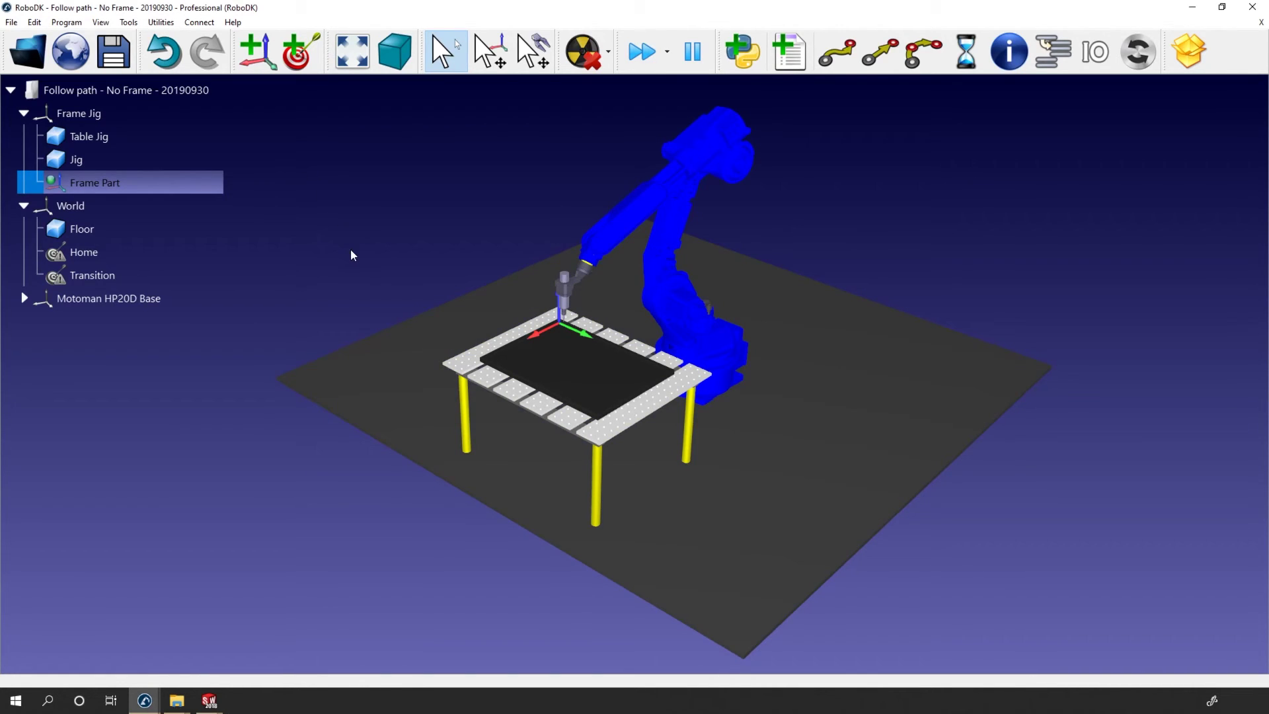
Add Path 1.sld from the Part Example folder to the station again, with Frame Part displayed on the jig
{"action": "left_click", "coordinate": [351, 442]}
{"action": "left_click", "coordinate": [124, 188]}
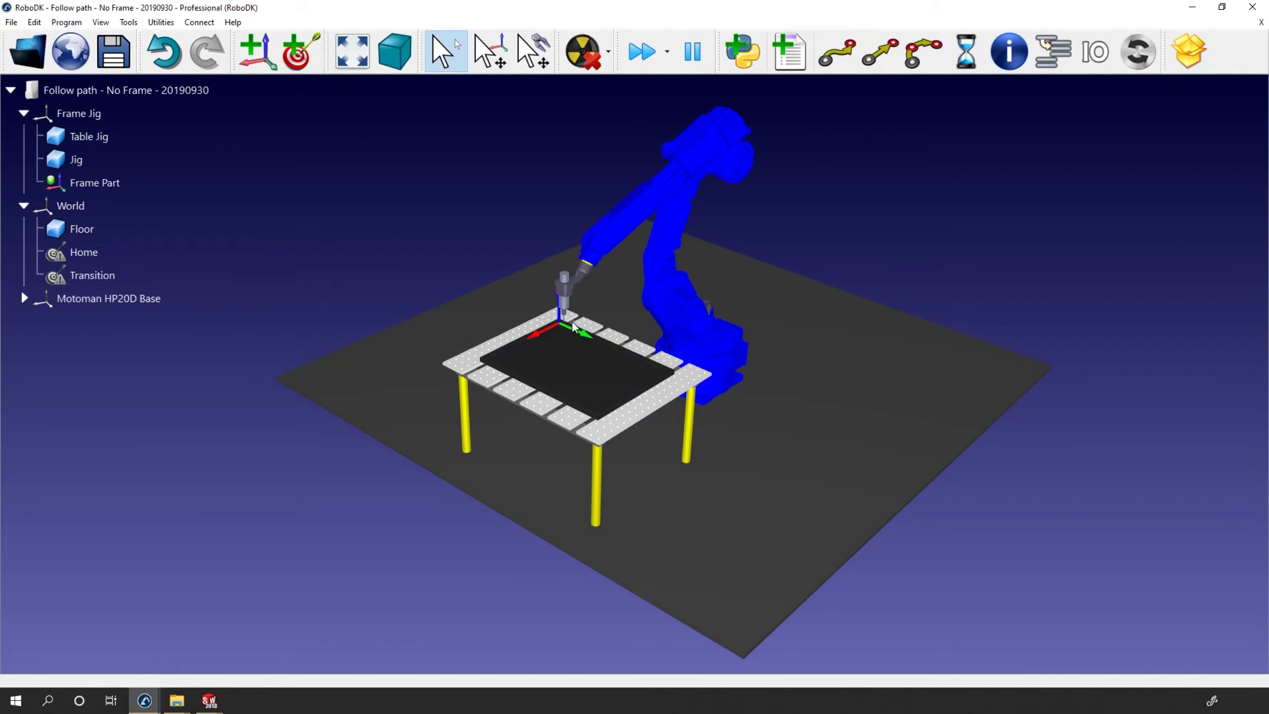
{"action": "mouse_move", "coordinate": [176, 700]}
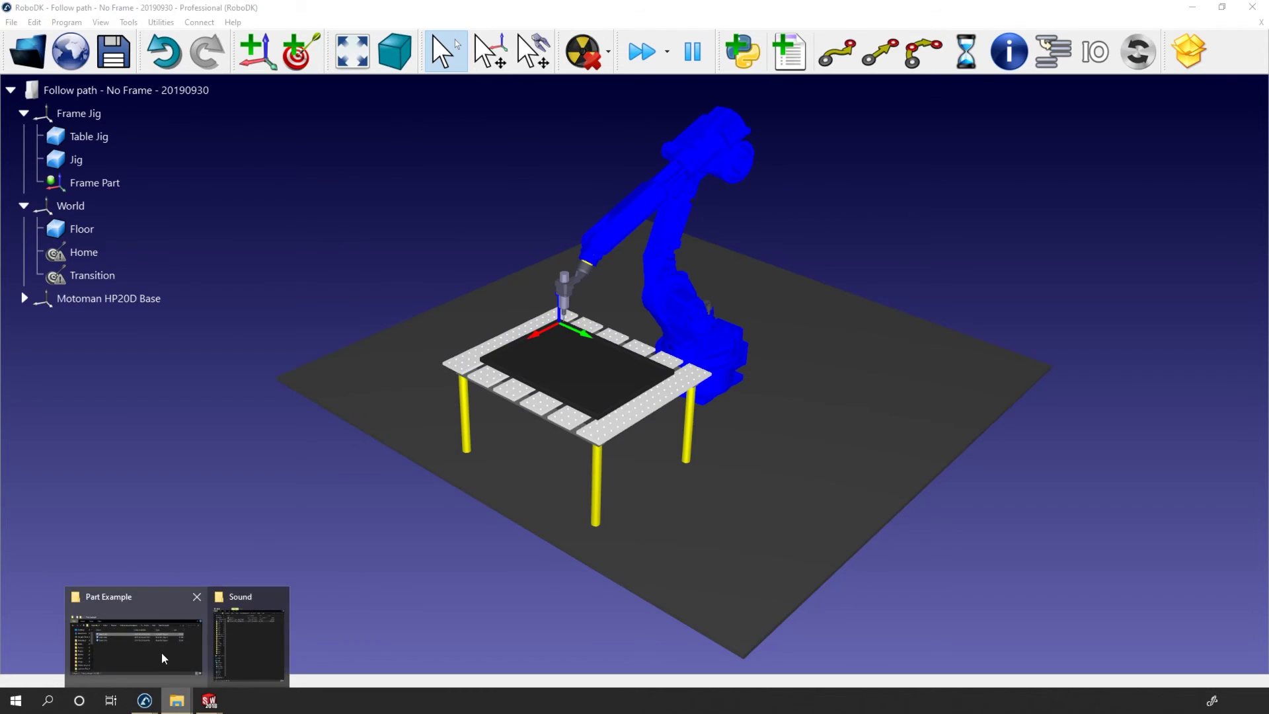
{"action": "left_click", "coordinate": [161, 655]}
{"action": "left_click_drag", "start_coordinate": [386, 404], "coordinate": [901, 366]}
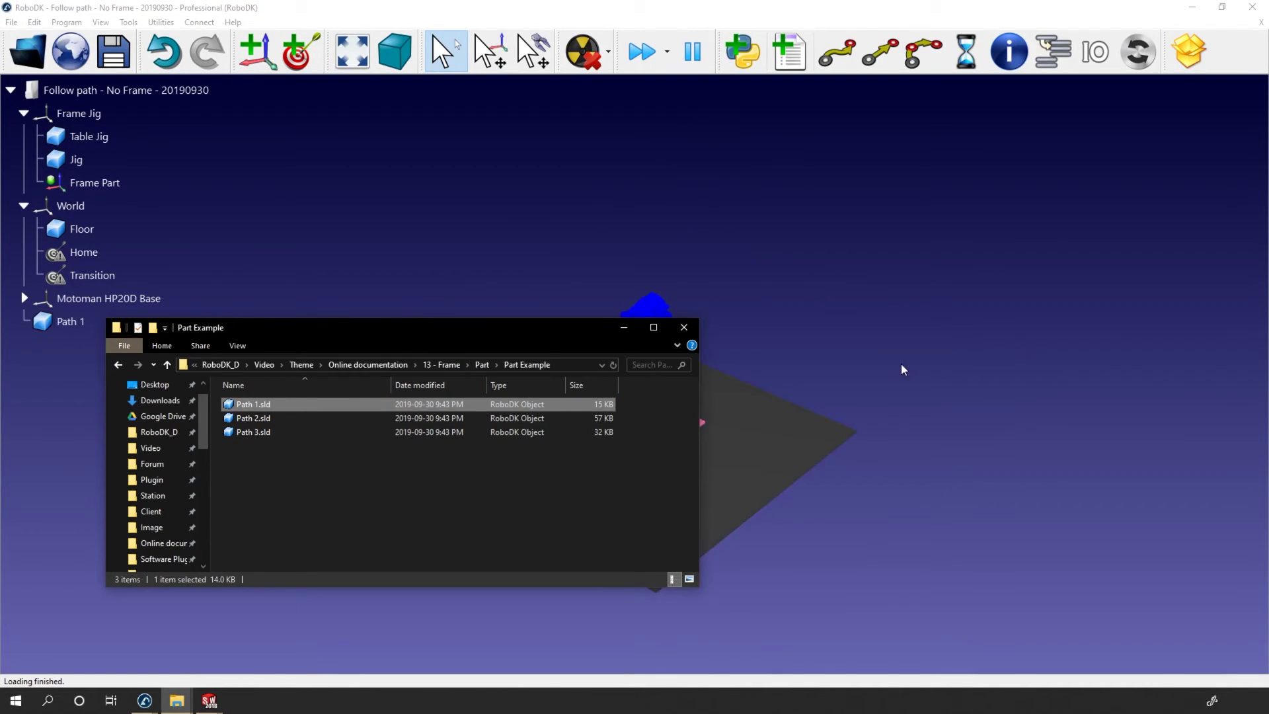
{"action": "left_click", "coordinate": [726, 255]}
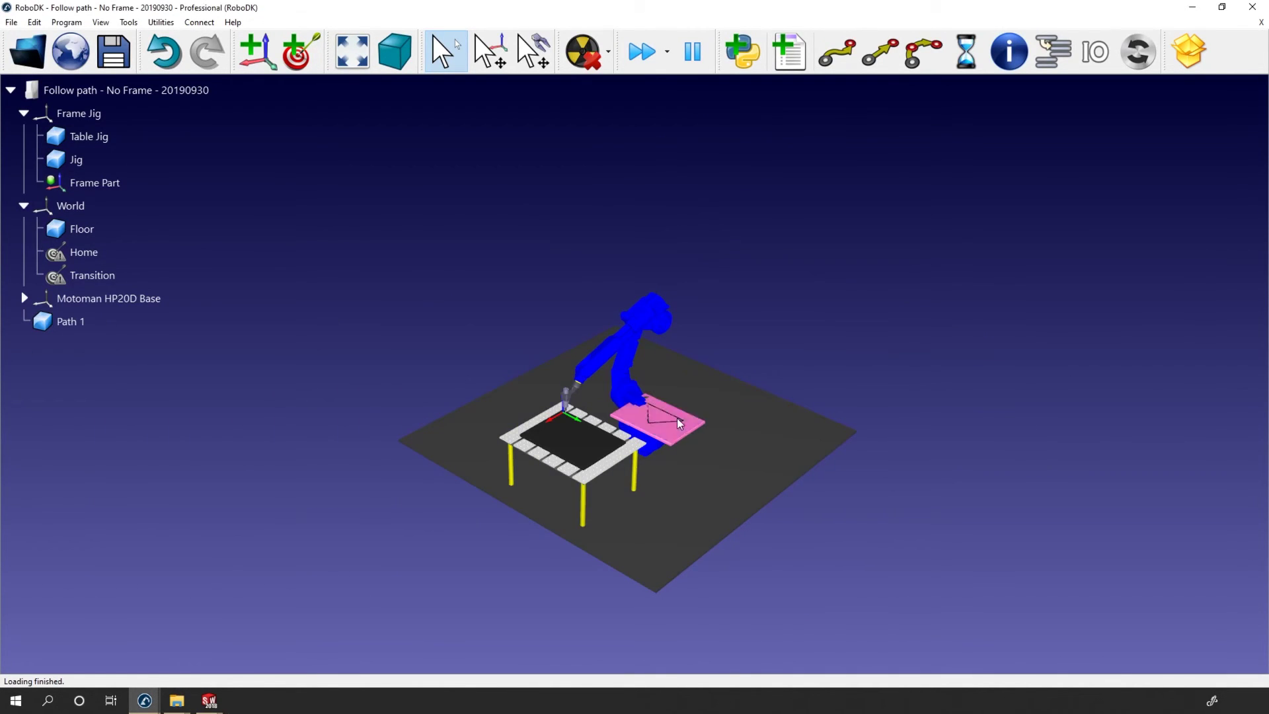
Nest the Path 1 object under Frame Part so the plate sits on the jig
{"action": "scroll", "coordinate": [649, 412], "scroll_direction": "up", "scroll_amount": 5}
{"action": "scroll", "coordinate": [644, 411], "scroll_direction": "down", "scroll_amount": 4}
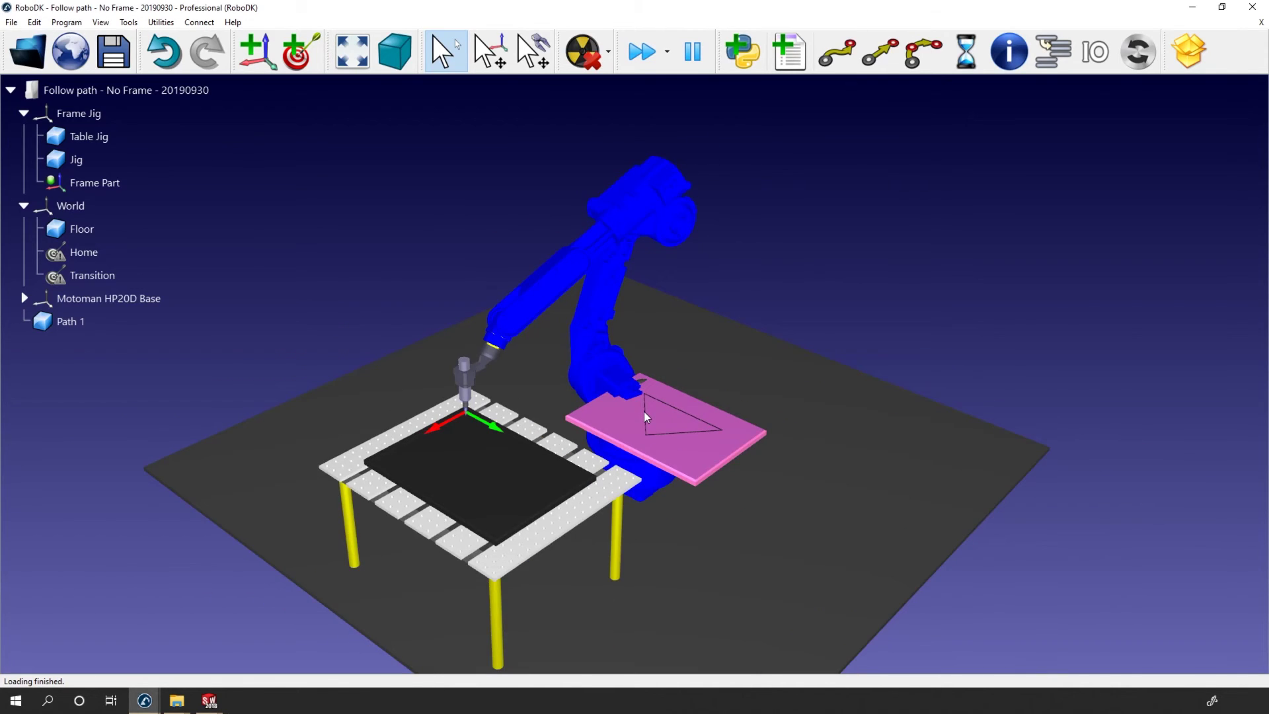
{"action": "left_click", "coordinate": [75, 321]}
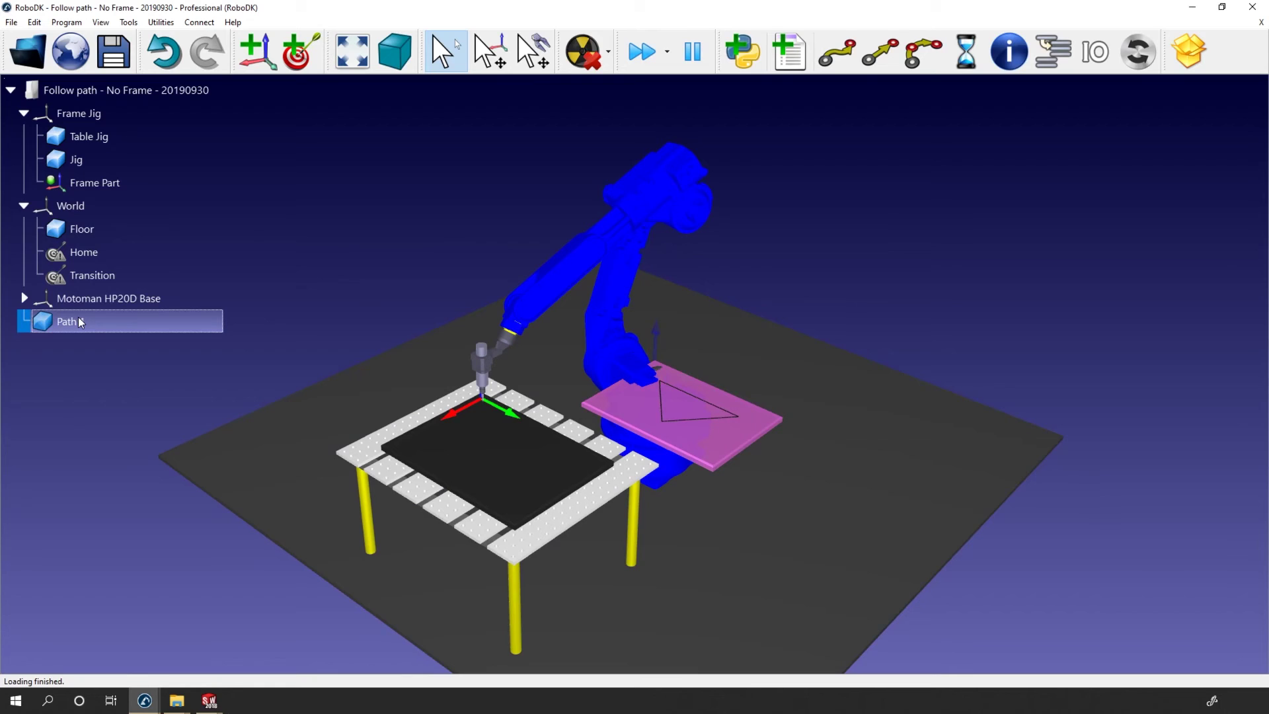
{"action": "left_click_drag", "start_coordinate": [68, 324], "coordinate": [101, 181]}
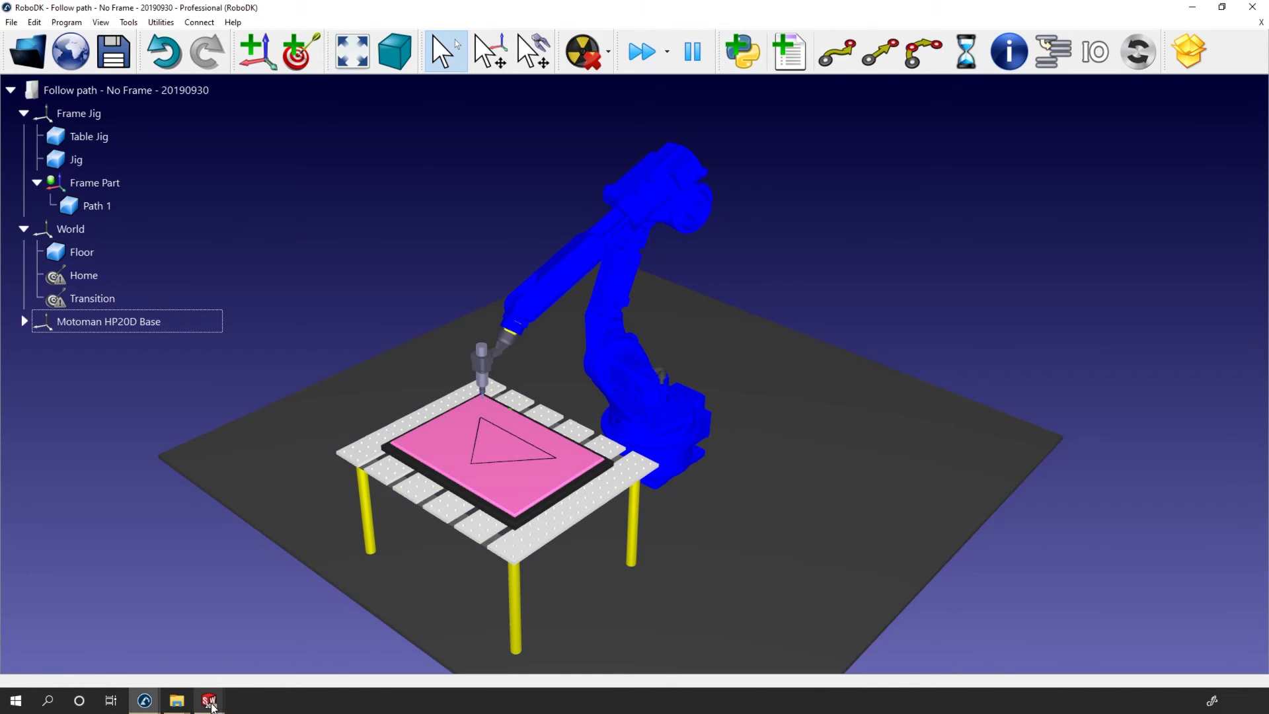
Import Path 2.sld from the Part Example folder and nest it under Frame Part
{"action": "left_click", "coordinate": [178, 702]}
{"action": "left_click", "coordinate": [185, 652]}
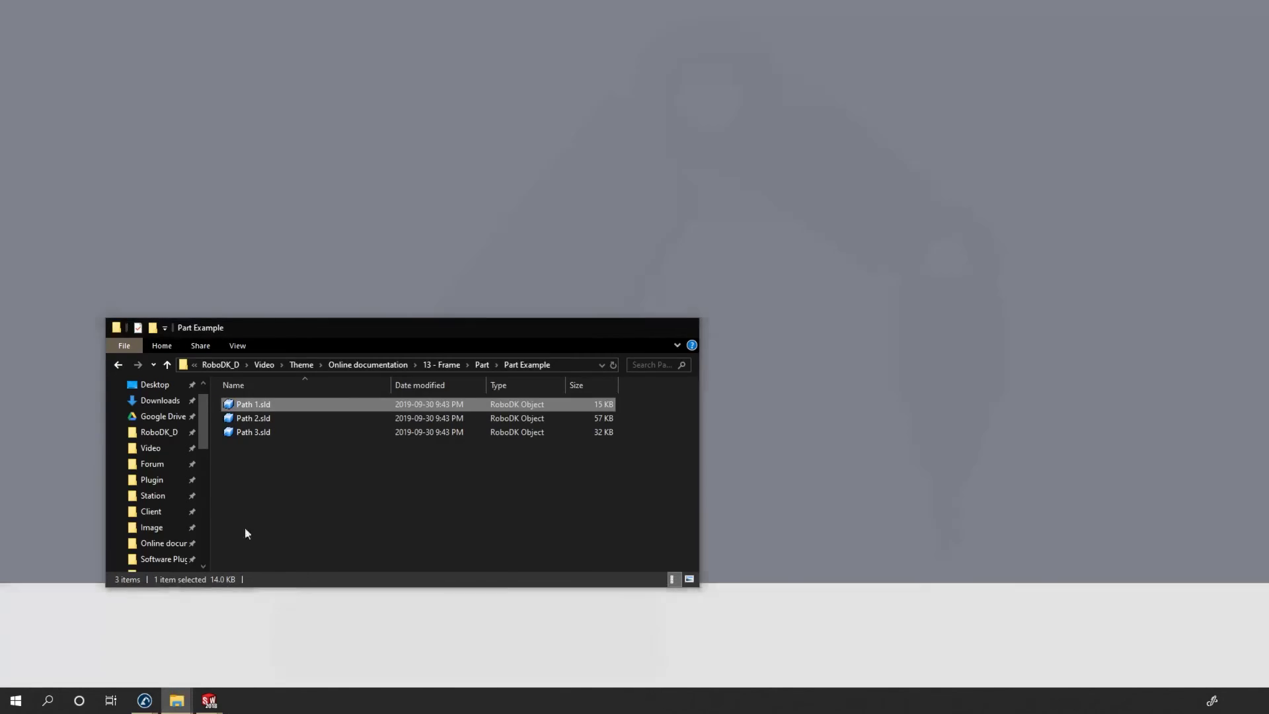
{"action": "left_click_drag", "start_coordinate": [253, 418], "coordinate": [803, 378]}
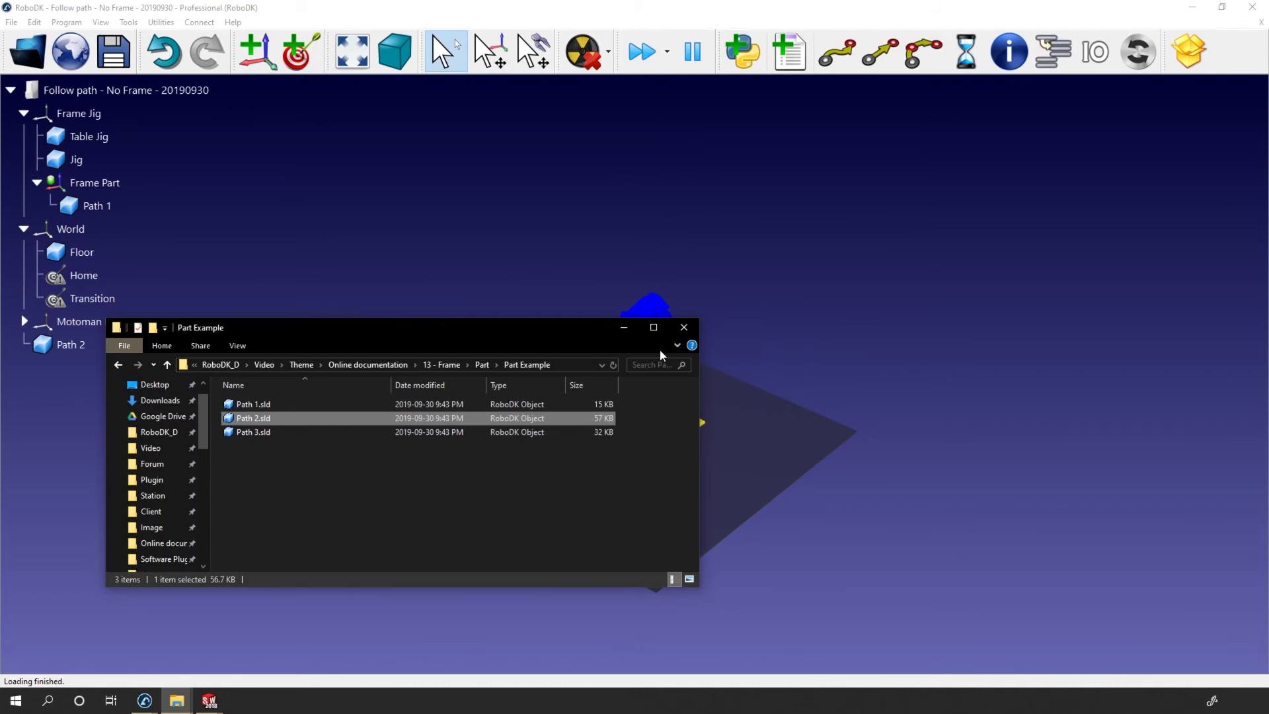
{"action": "left_click", "coordinate": [629, 329]}
{"action": "left_click_drag", "start_coordinate": [117, 351], "coordinate": [113, 178]}
Import Path 3.sld from the Part Example folder into the station
{"action": "left_click", "coordinate": [176, 701]}
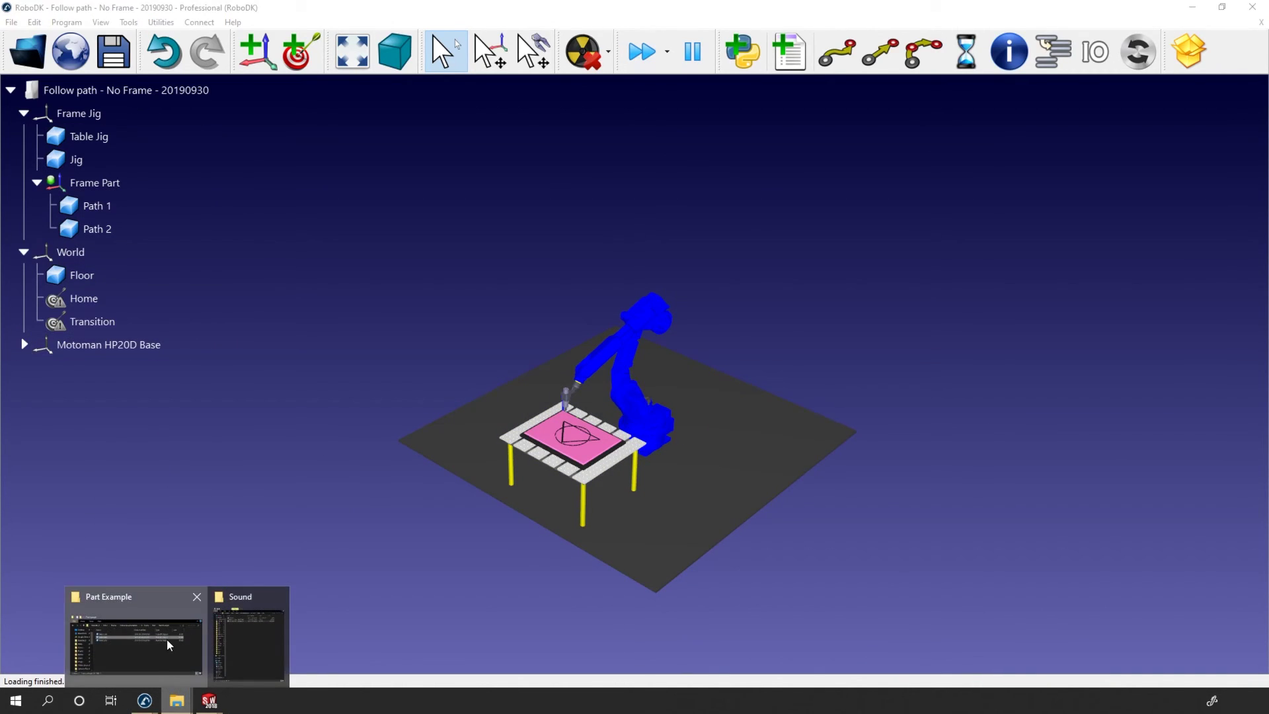
{"action": "left_click", "coordinate": [167, 640]}
{"action": "left_click_drag", "start_coordinate": [254, 431], "coordinate": [898, 370]}
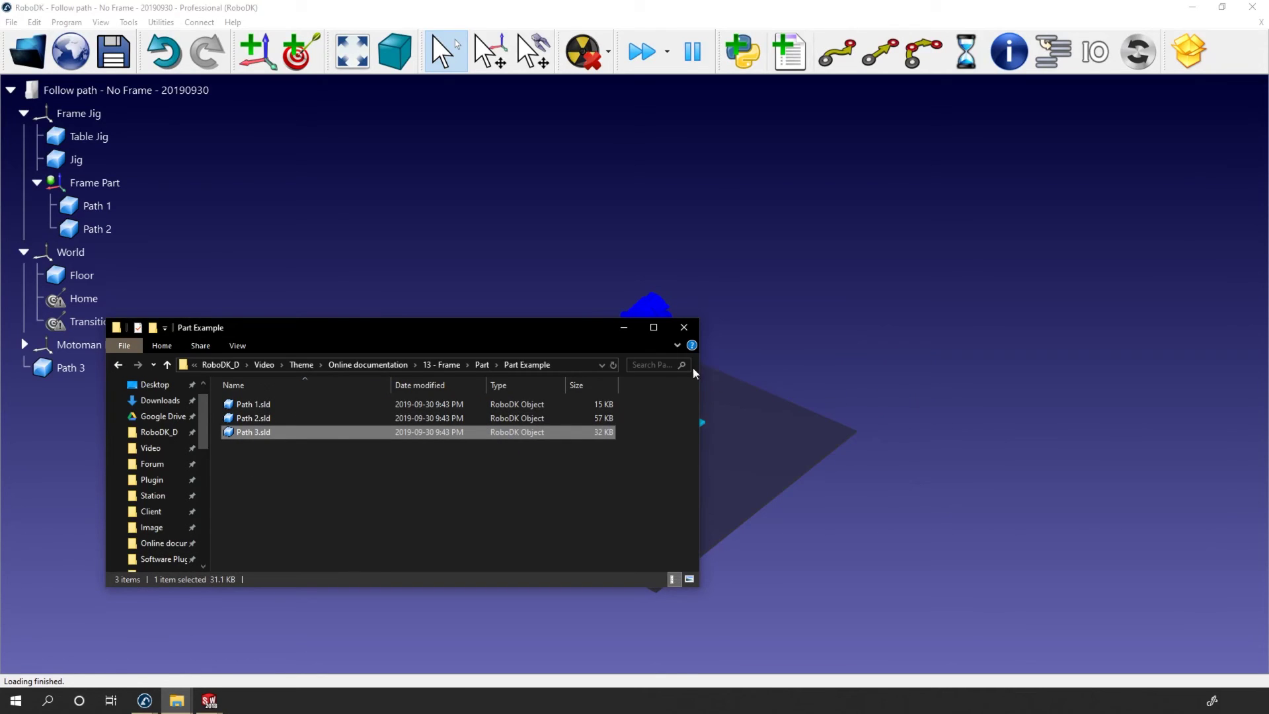
Nest the Path 3 object under Frame Part so its plate sits on the jig
{"action": "left_click", "coordinate": [624, 328]}
{"action": "left_click_drag", "start_coordinate": [187, 374], "coordinate": [112, 186]}
{"action": "scroll", "coordinate": [569, 436], "scroll_direction": "up", "scroll_amount": 5}
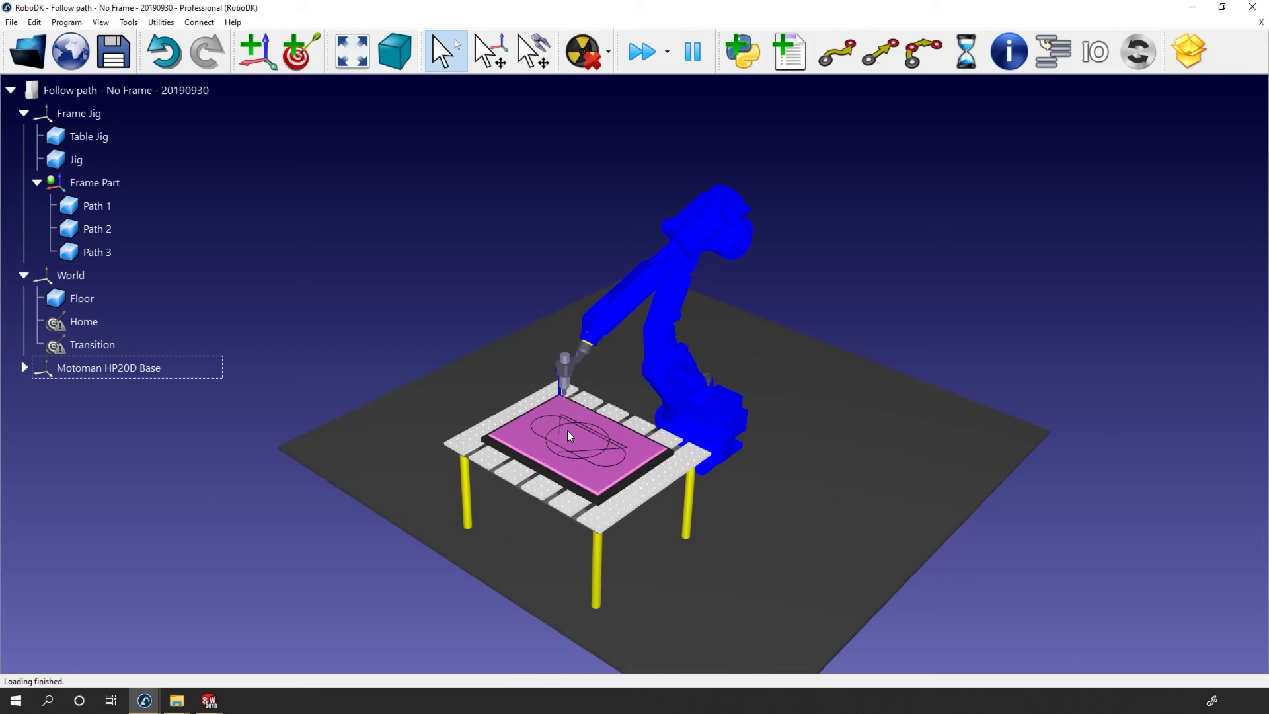
Delete the Path 1, Path 2 and Path 3 objects from Frame Part together
{"action": "right_click", "coordinate": [154, 209]}
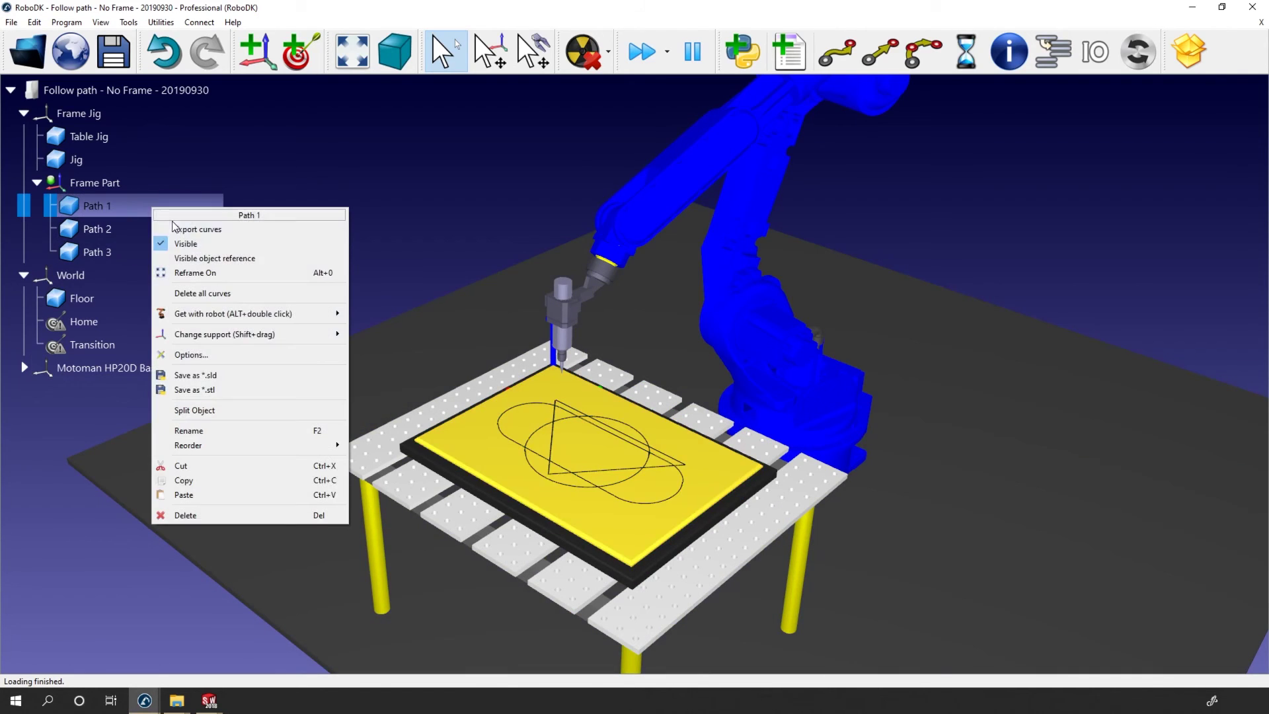
{"action": "left_click", "coordinate": [88, 258], "text": "shift"}
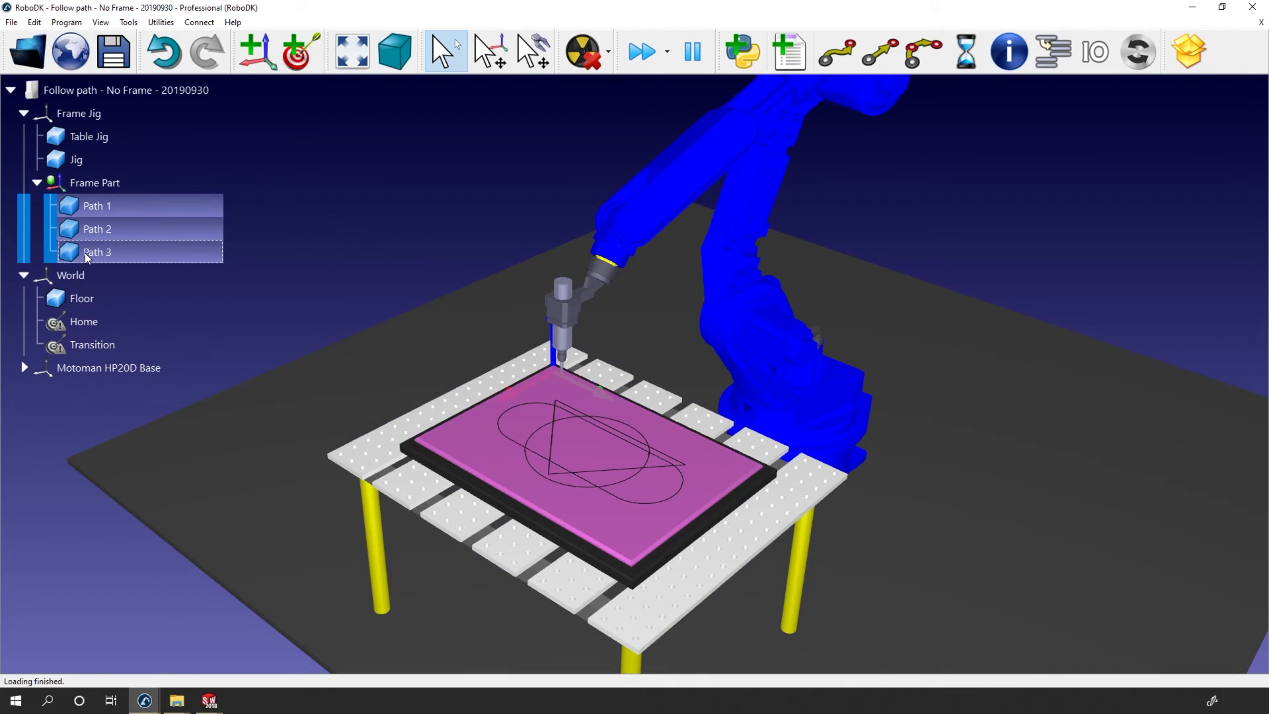
{"action": "key", "text": "Delete"}
Switch to Follow Path 1.SLDPRT in SOLIDWORKS and examine from several angles where the origin lies on the plate
{"action": "mouse_move", "coordinate": [223, 711]}
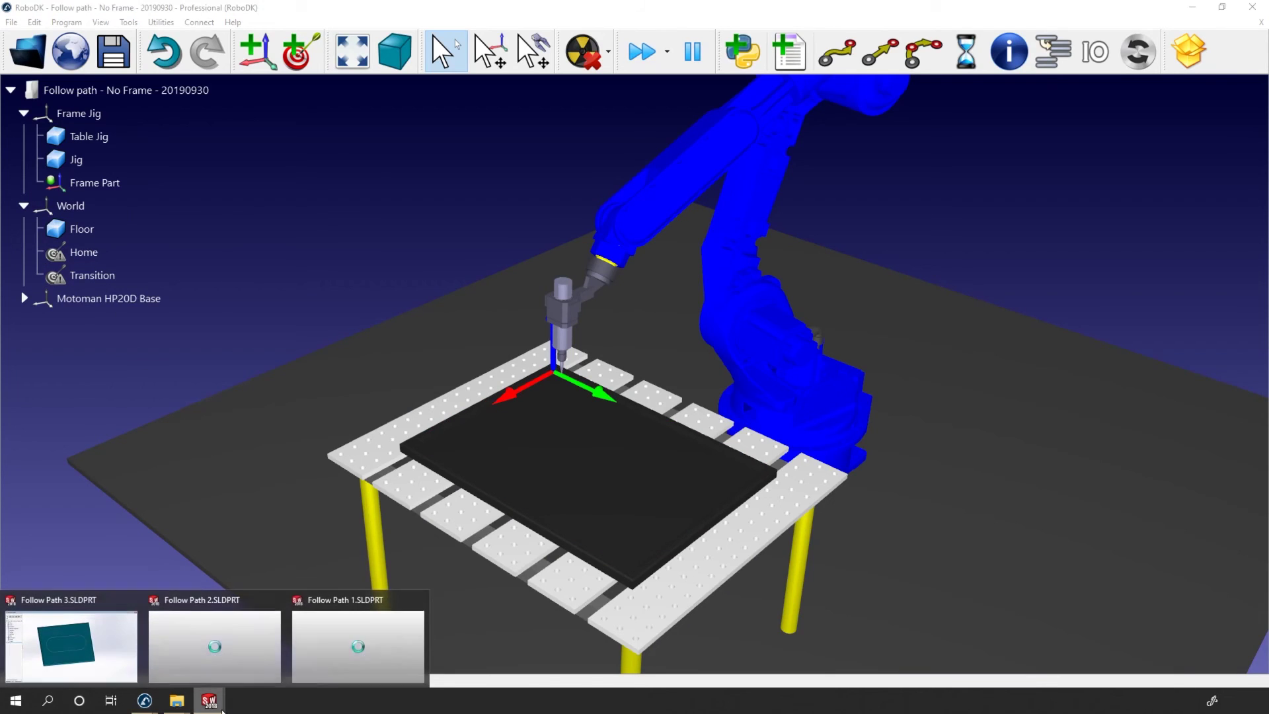
{"action": "left_click", "coordinate": [310, 632]}
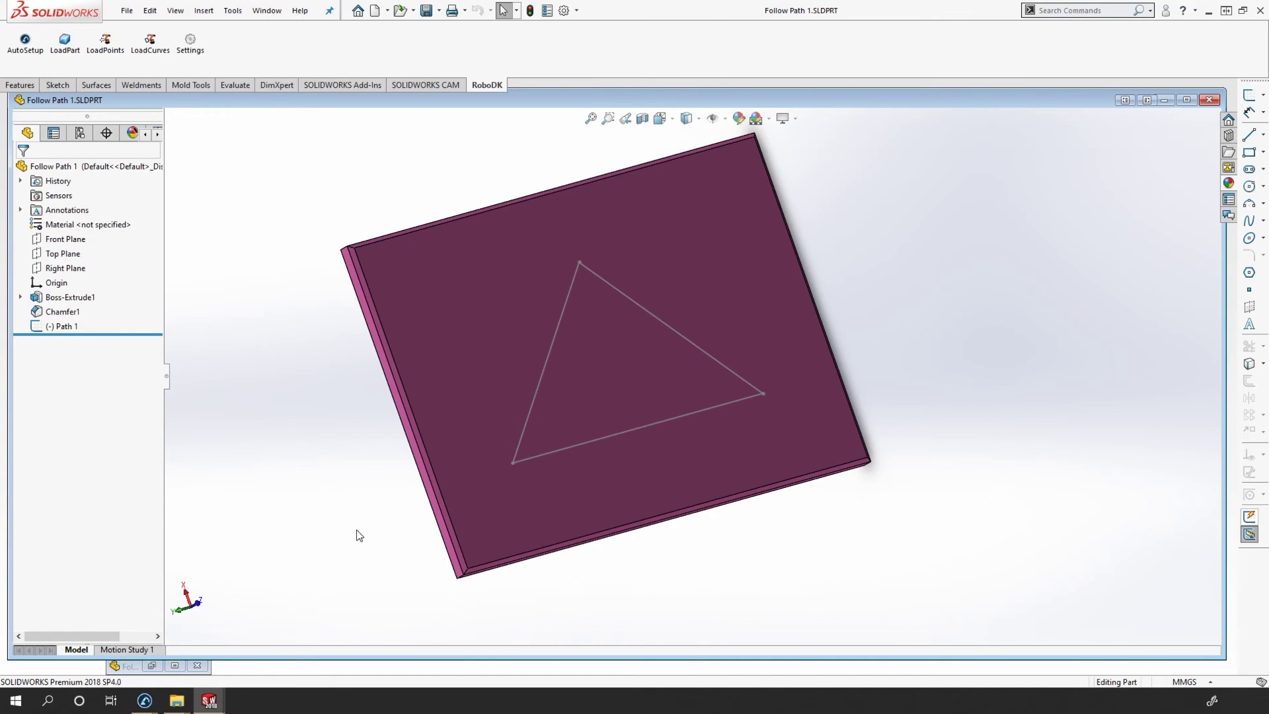
{"action": "middle_click_drag", "start_coordinate": [357, 535], "coordinate": [354, 487]}
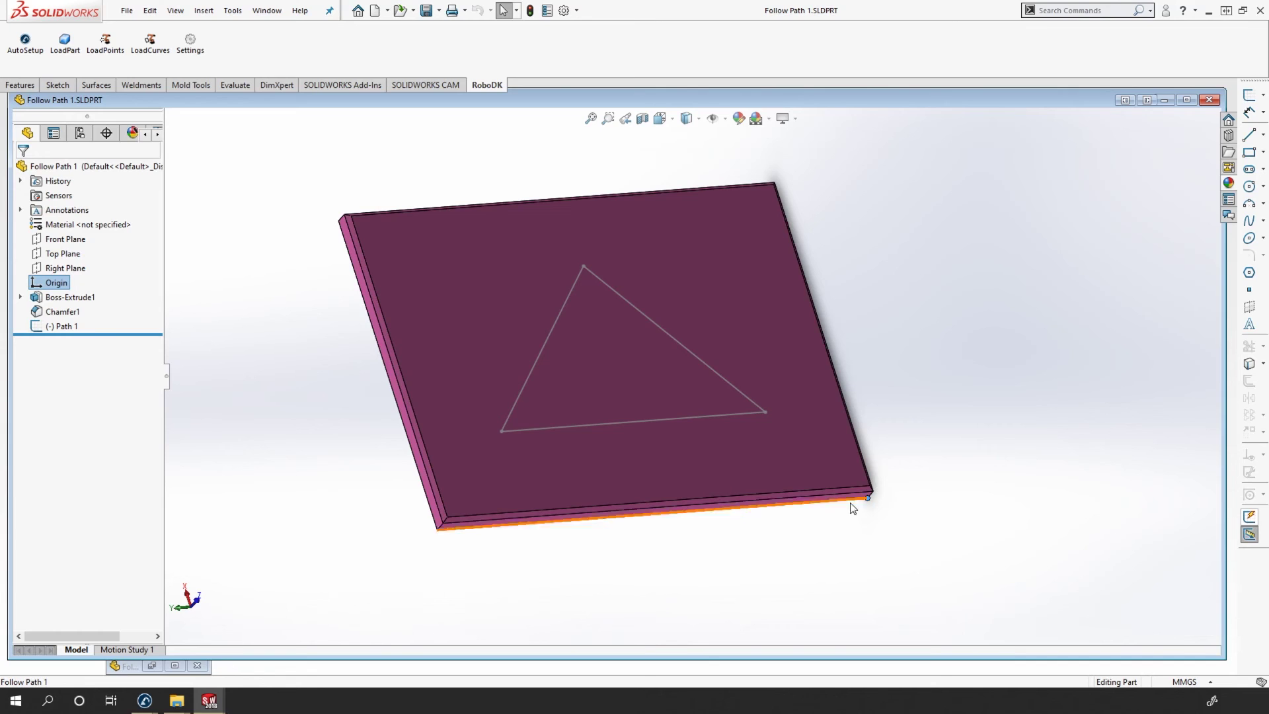
{"action": "middle_click_drag", "start_coordinate": [902, 522], "coordinate": [800, 501]}
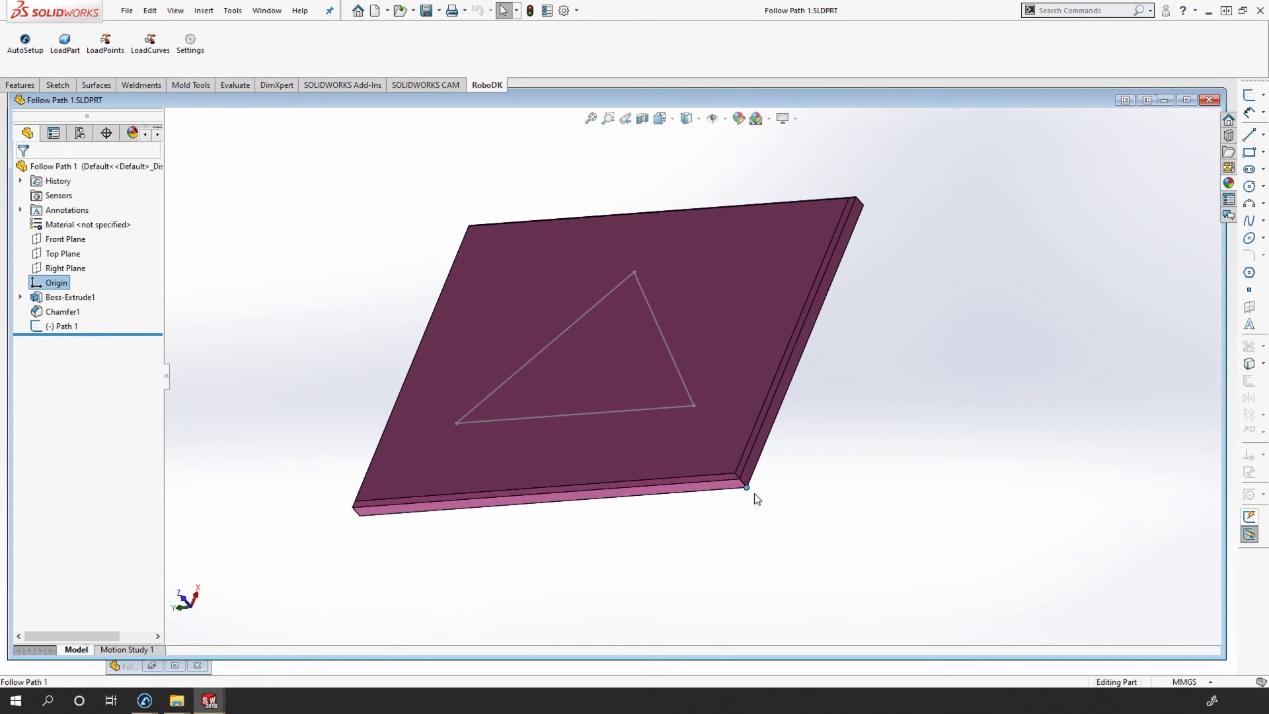
{"action": "middle_click_drag", "start_coordinate": [725, 527], "coordinate": [830, 550]}
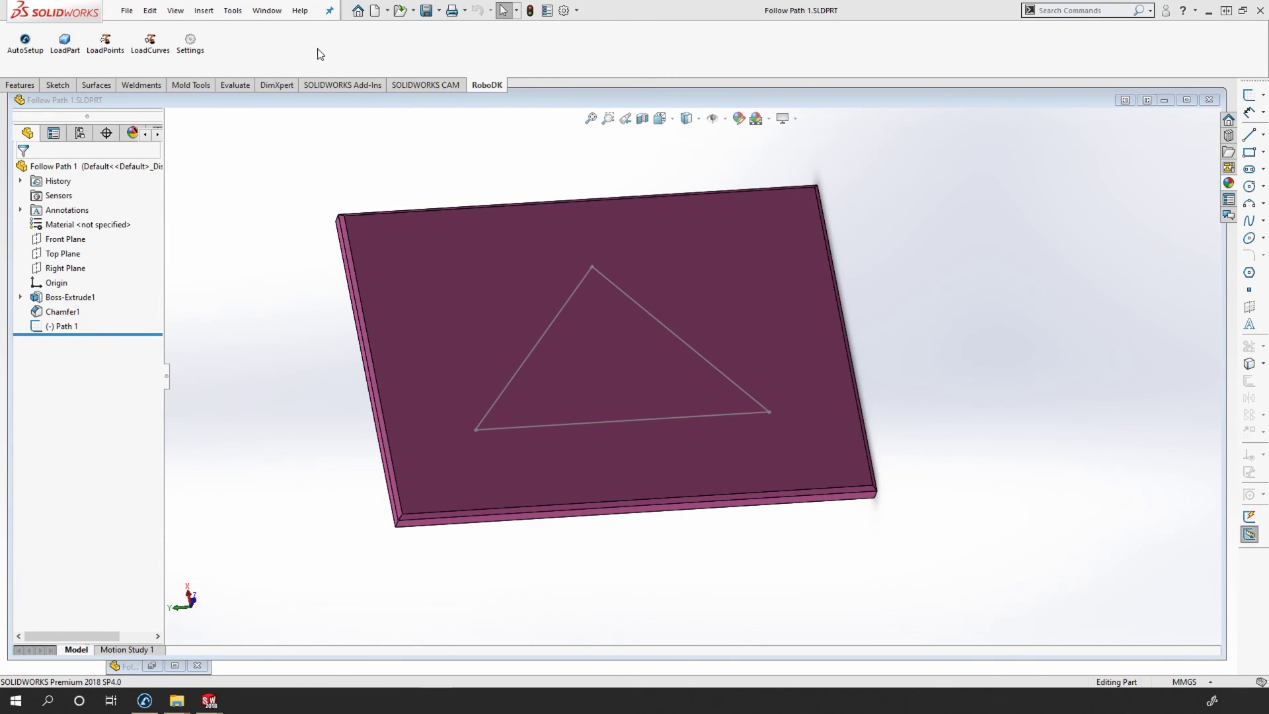
Confirm the RoboDK plugin settings with Part SW as the object name and Frame Part as the reference name
{"action": "left_click", "coordinate": [189, 44]}
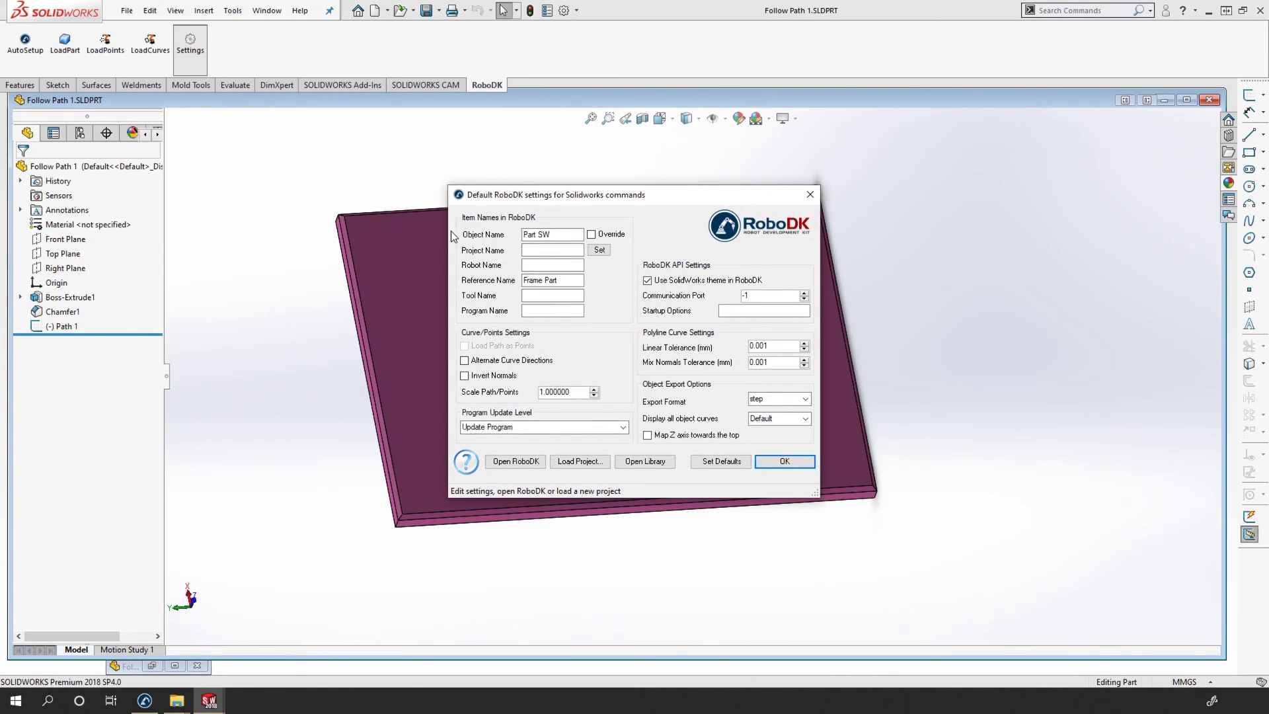
{"action": "left_click", "coordinate": [529, 249]}
{"action": "left_click_drag", "start_coordinate": [552, 235], "coordinate": [522, 239]}
{"action": "left_click", "coordinate": [569, 281]}
{"action": "key", "text": "ctrl+a"}
{"action": "type", "text": "F"}
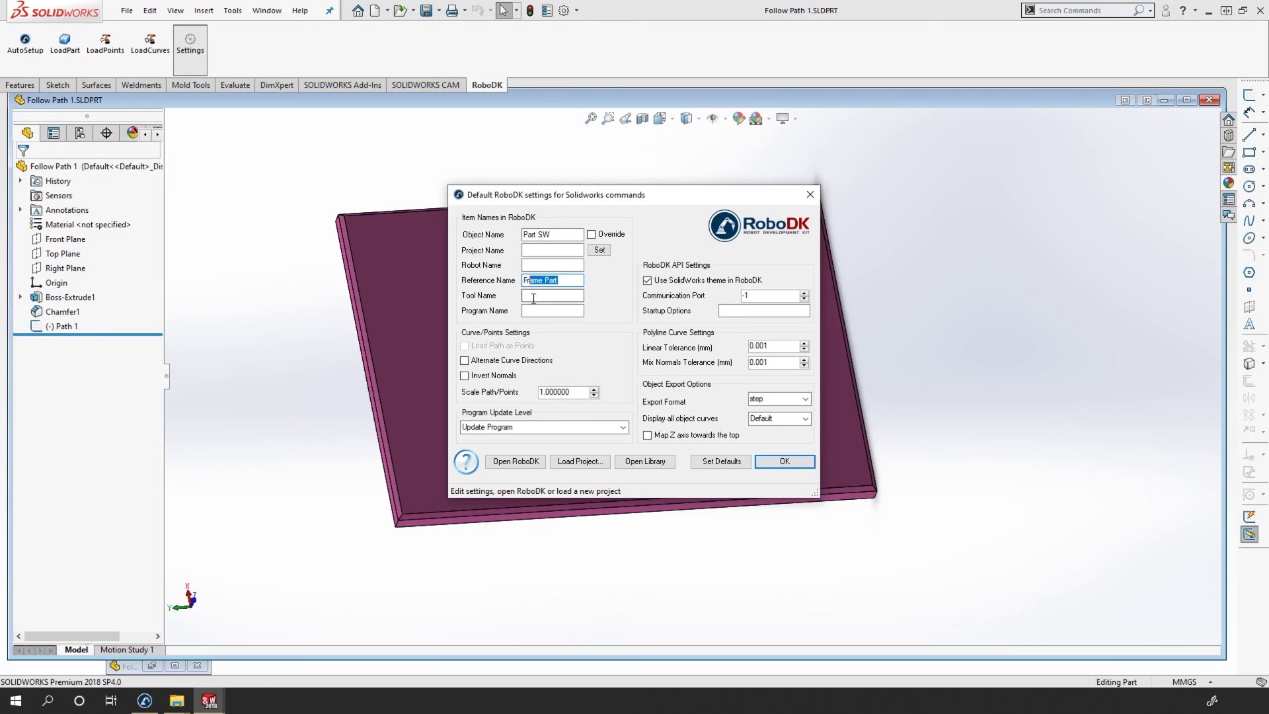
{"action": "left_click", "coordinate": [567, 283]}
{"action": "left_click_drag", "start_coordinate": [566, 283], "coordinate": [519, 281]}
{"action": "key", "text": "Return"}
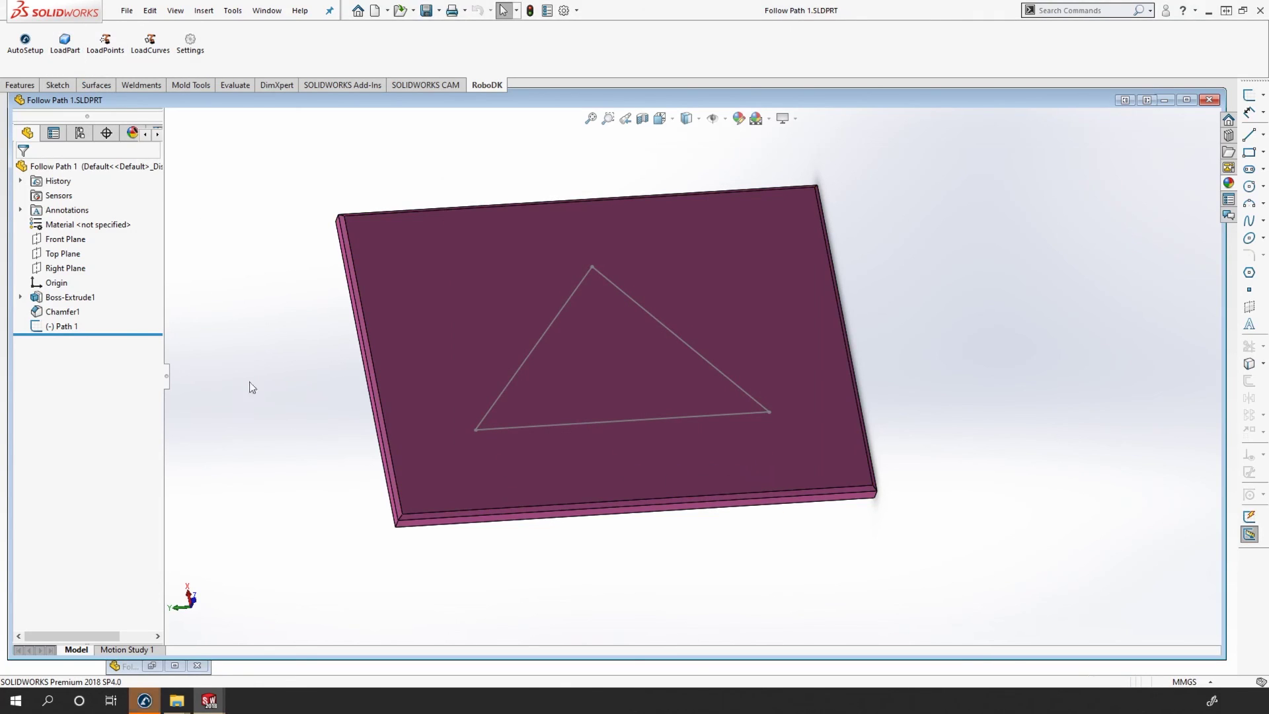
Switch back to RoboDK and examine how the Part SW plate sits on the jig under Frame Part
{"action": "left_click", "coordinate": [145, 701]}
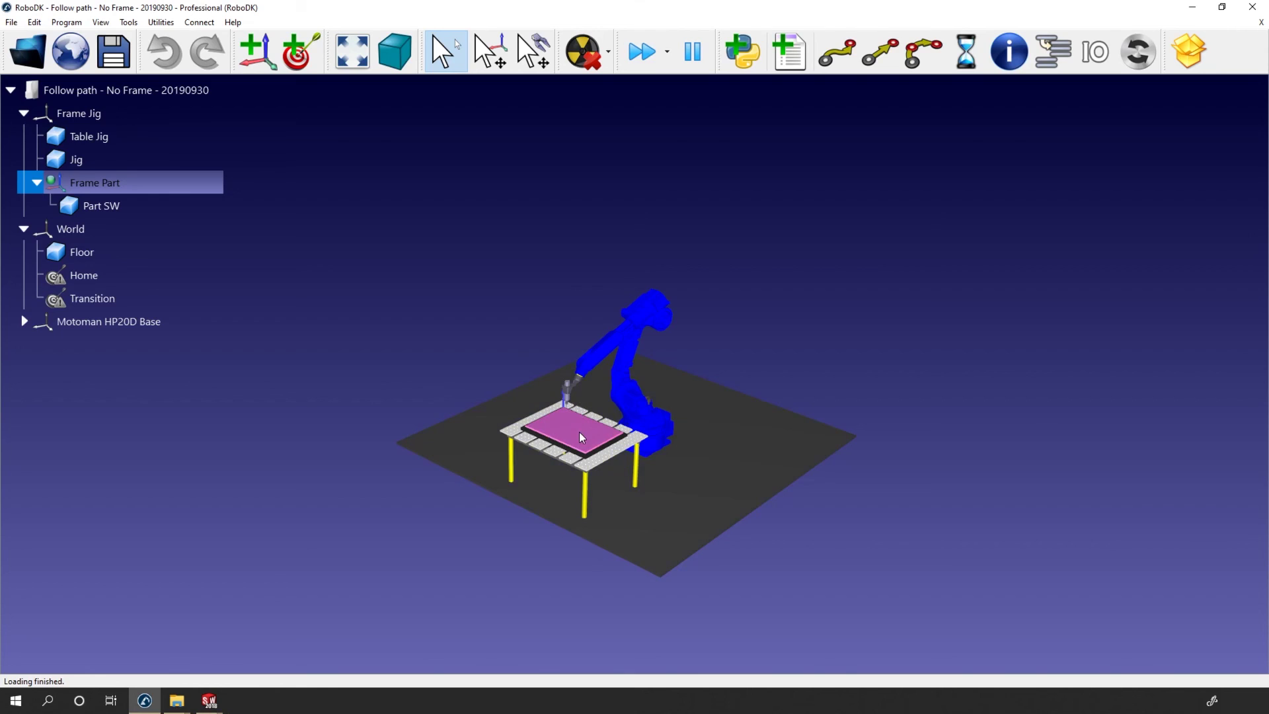
{"action": "scroll", "coordinate": [579, 434], "scroll_direction": "up", "scroll_amount": 5}
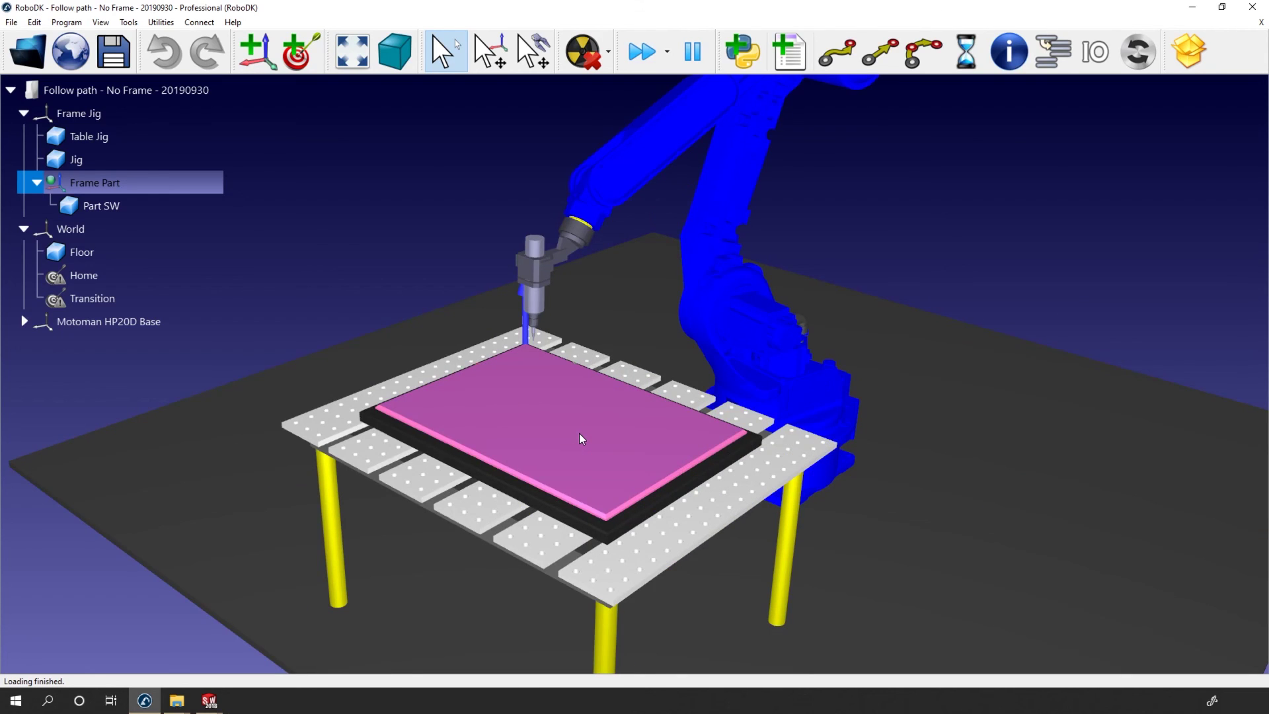
{"action": "scroll", "coordinate": [580, 435], "scroll_direction": "down", "scroll_amount": 2}
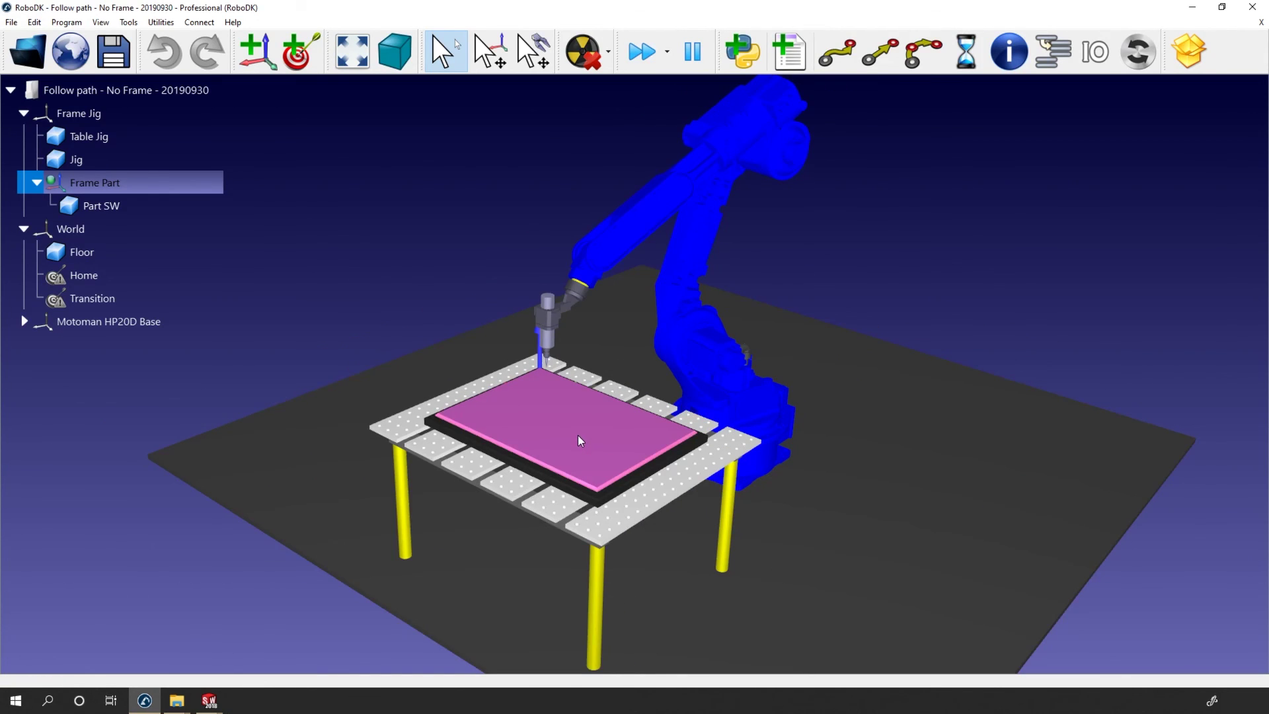